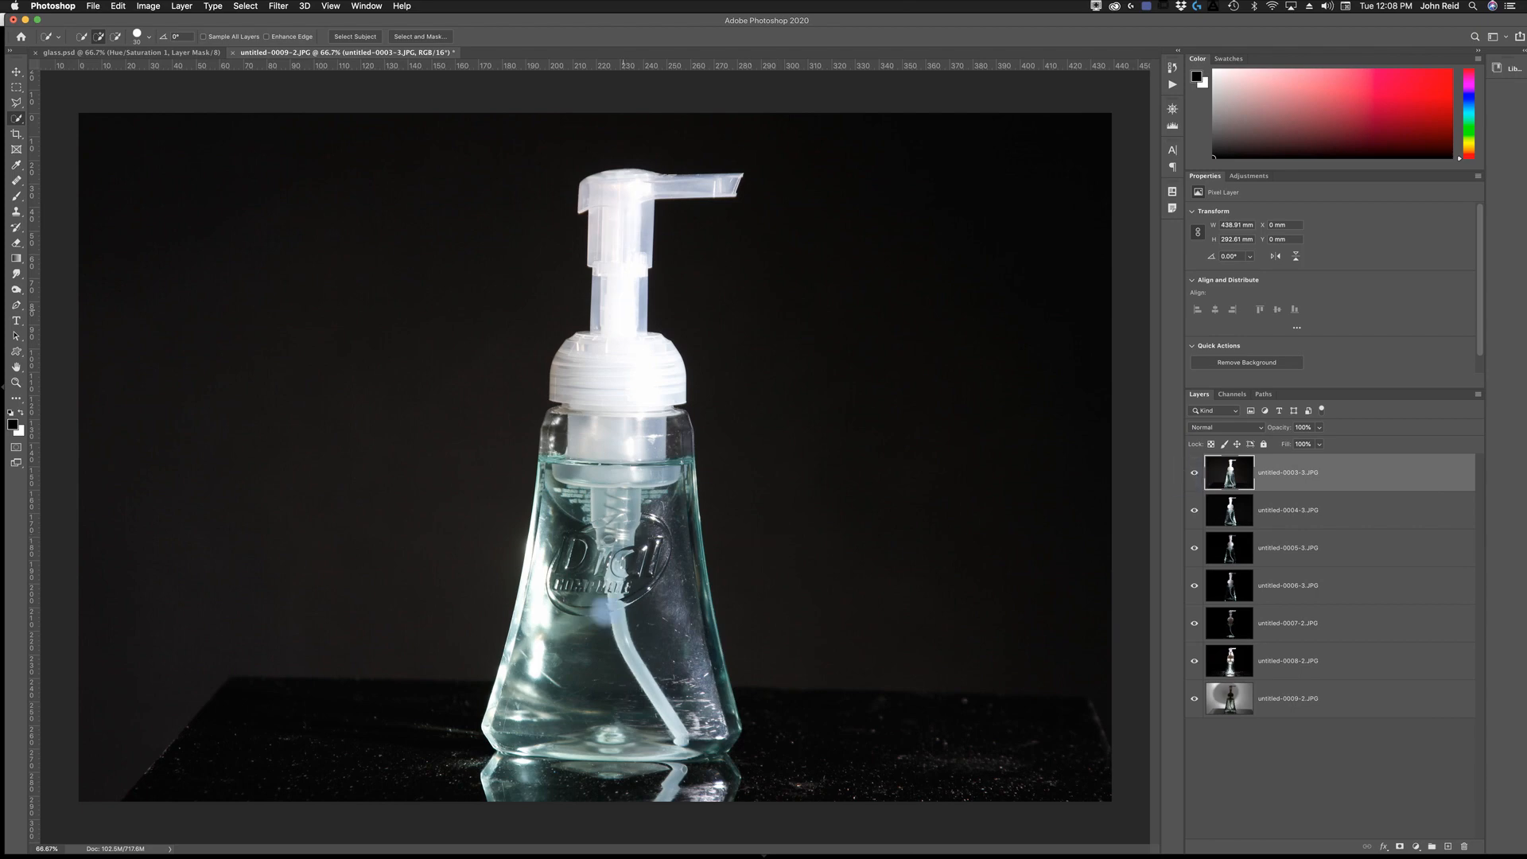
- Select the bottle and its reflection on the untitled-0003-3.JPG layer with the Quick Selection tool and turn it into a layer mask
{"action": "key", "text": "shift+BackSpace"}
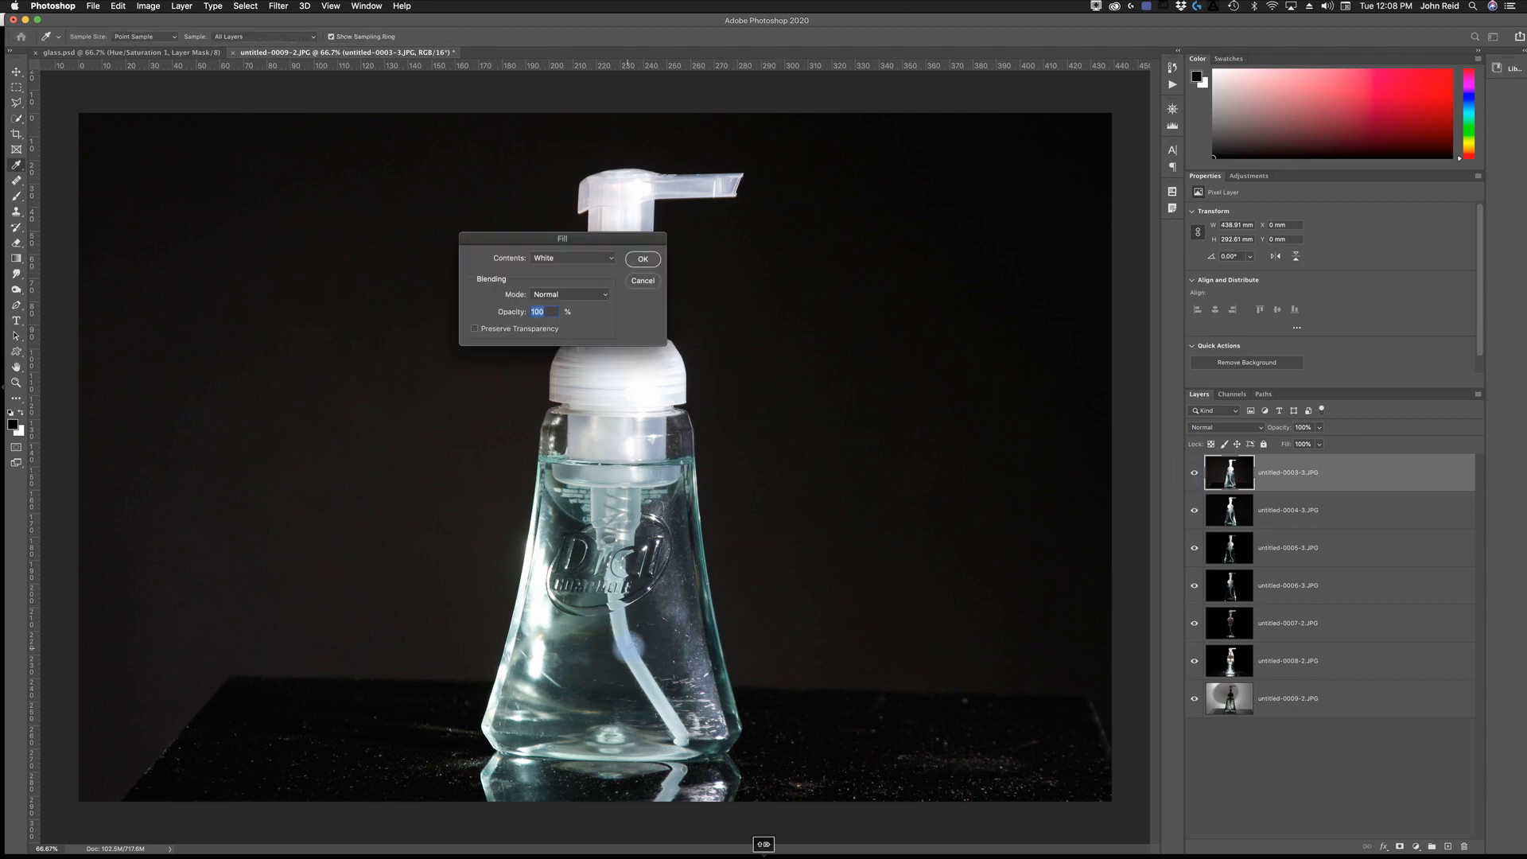
{"action": "left_click", "coordinate": [643, 281]}
{"action": "key", "text": "w"}
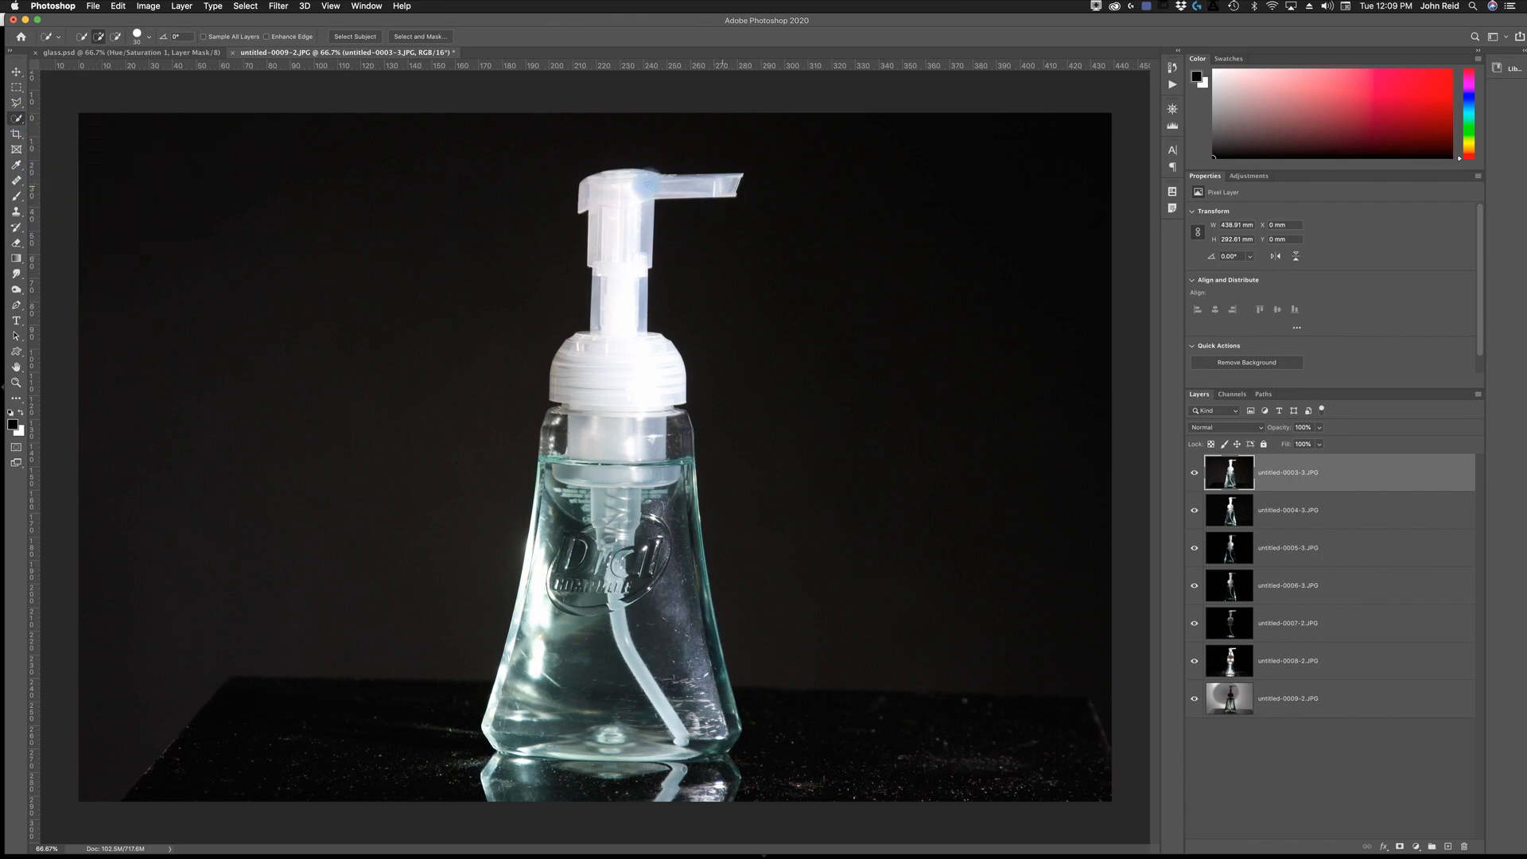
{"action": "left_click_drag", "start_coordinate": [608, 194], "coordinate": [592, 234]}
{"action": "mouse_move", "coordinate": [603, 342]}
{"action": "left_mouse_down"}
{"action": "mouse_move", "coordinate": [596, 457]}
{"action": "mouse_move", "coordinate": [544, 576]}
{"action": "mouse_move", "coordinate": [526, 725]}
{"action": "mouse_move", "coordinate": [578, 749]}
{"action": "mouse_move", "coordinate": [680, 749]}
{"action": "mouse_move", "coordinate": [715, 698]}
{"action": "mouse_move", "coordinate": [680, 433]}
{"action": "mouse_move", "coordinate": [563, 439]}
{"action": "mouse_move", "coordinate": [559, 414]}
{"action": "left_mouse_up"}
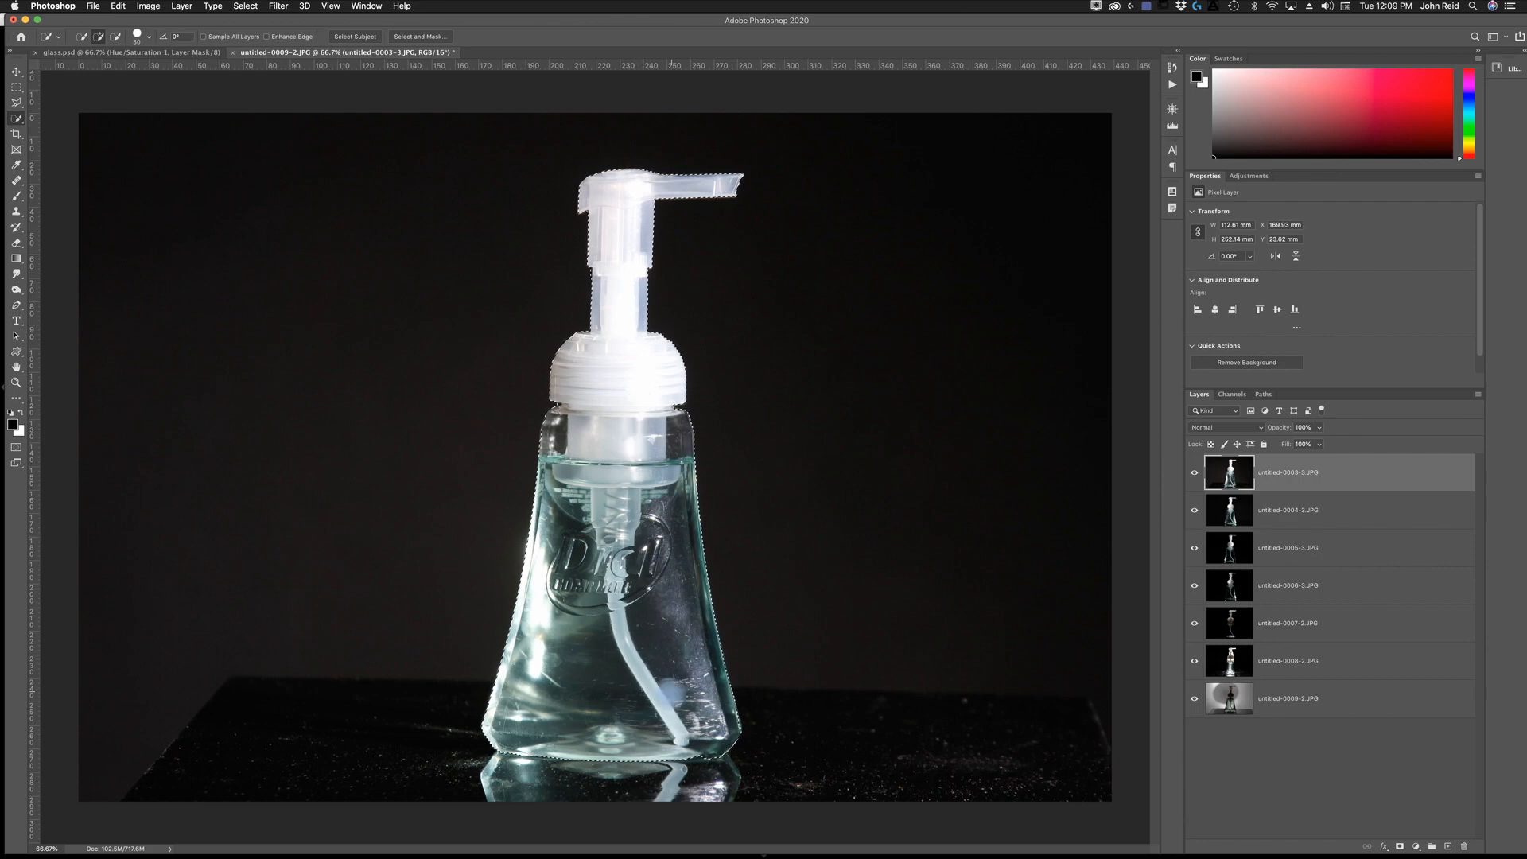
{"action": "left_click_drag", "start_coordinate": [513, 801], "coordinate": [675, 783]}
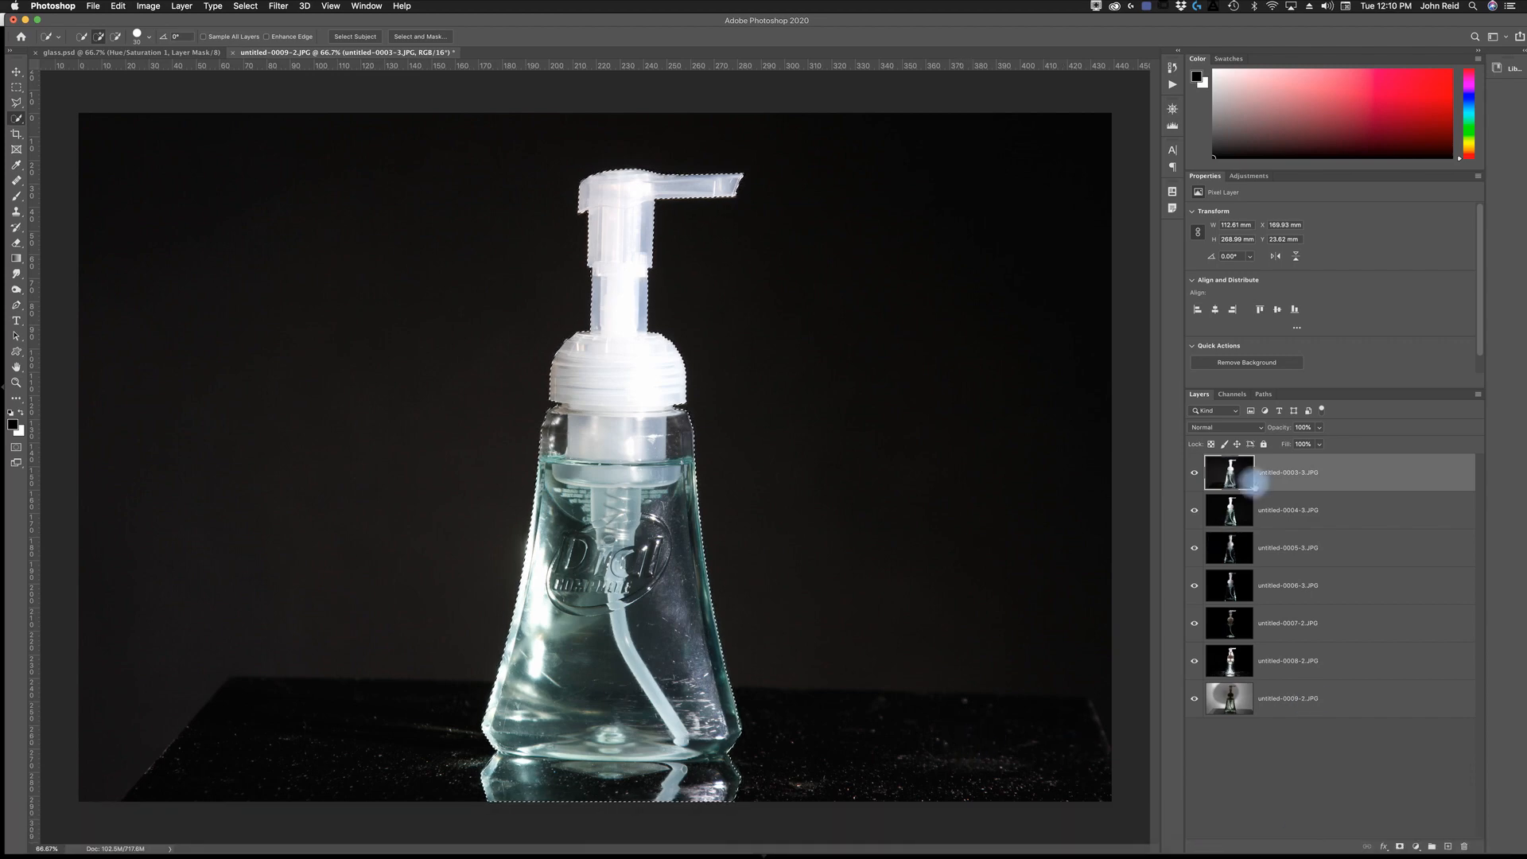
{"action": "left_click", "coordinate": [1399, 846]}
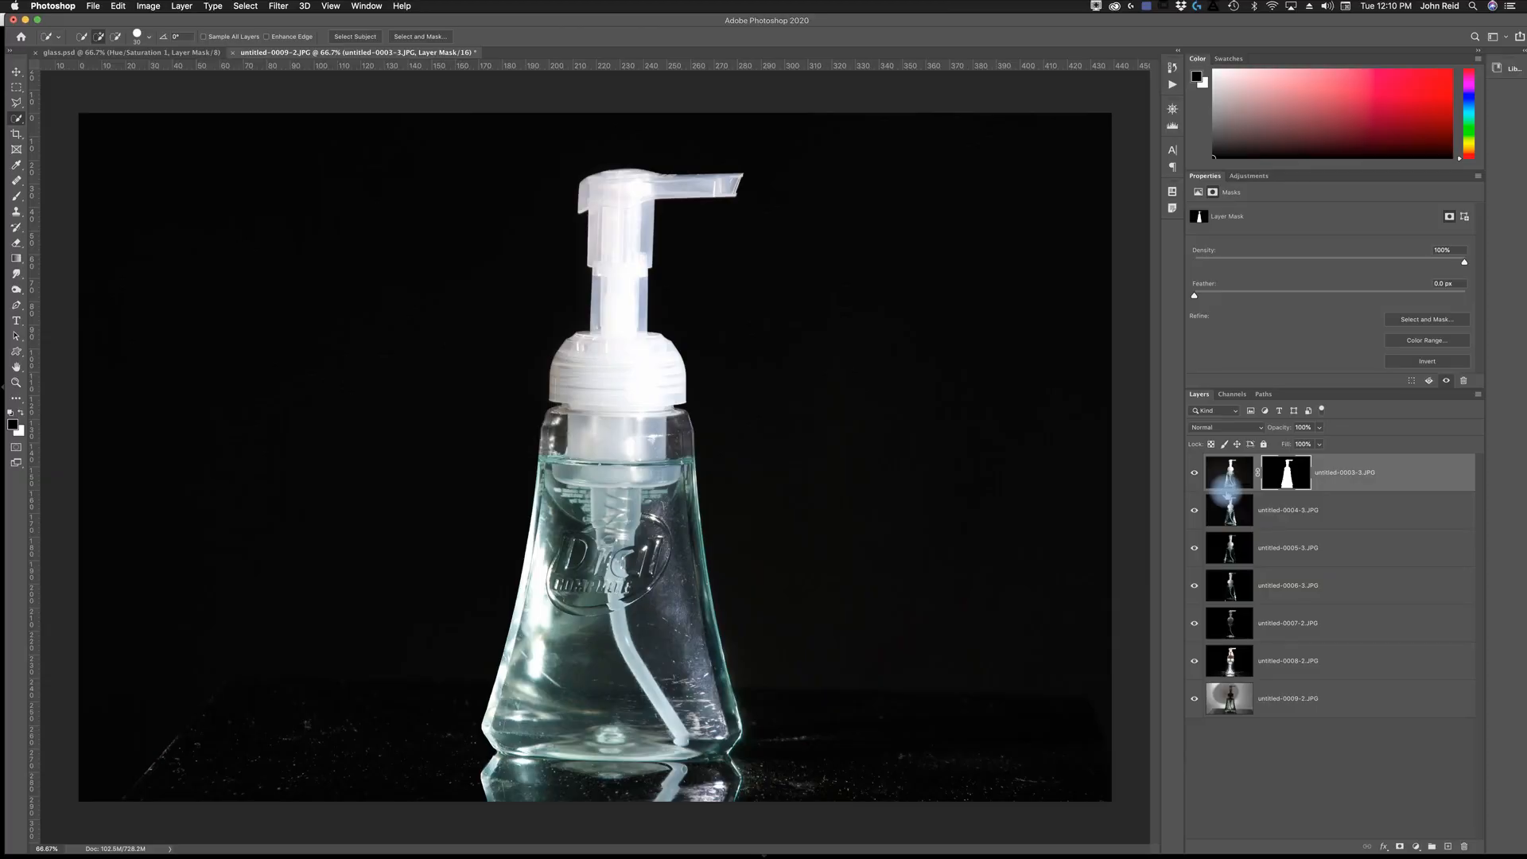
- Show only the masked layer and clean its mask edge beside the pump neck using a small Hard Round brush in black
{"action": "left_click", "coordinate": [1194, 473], "text": "alt"}
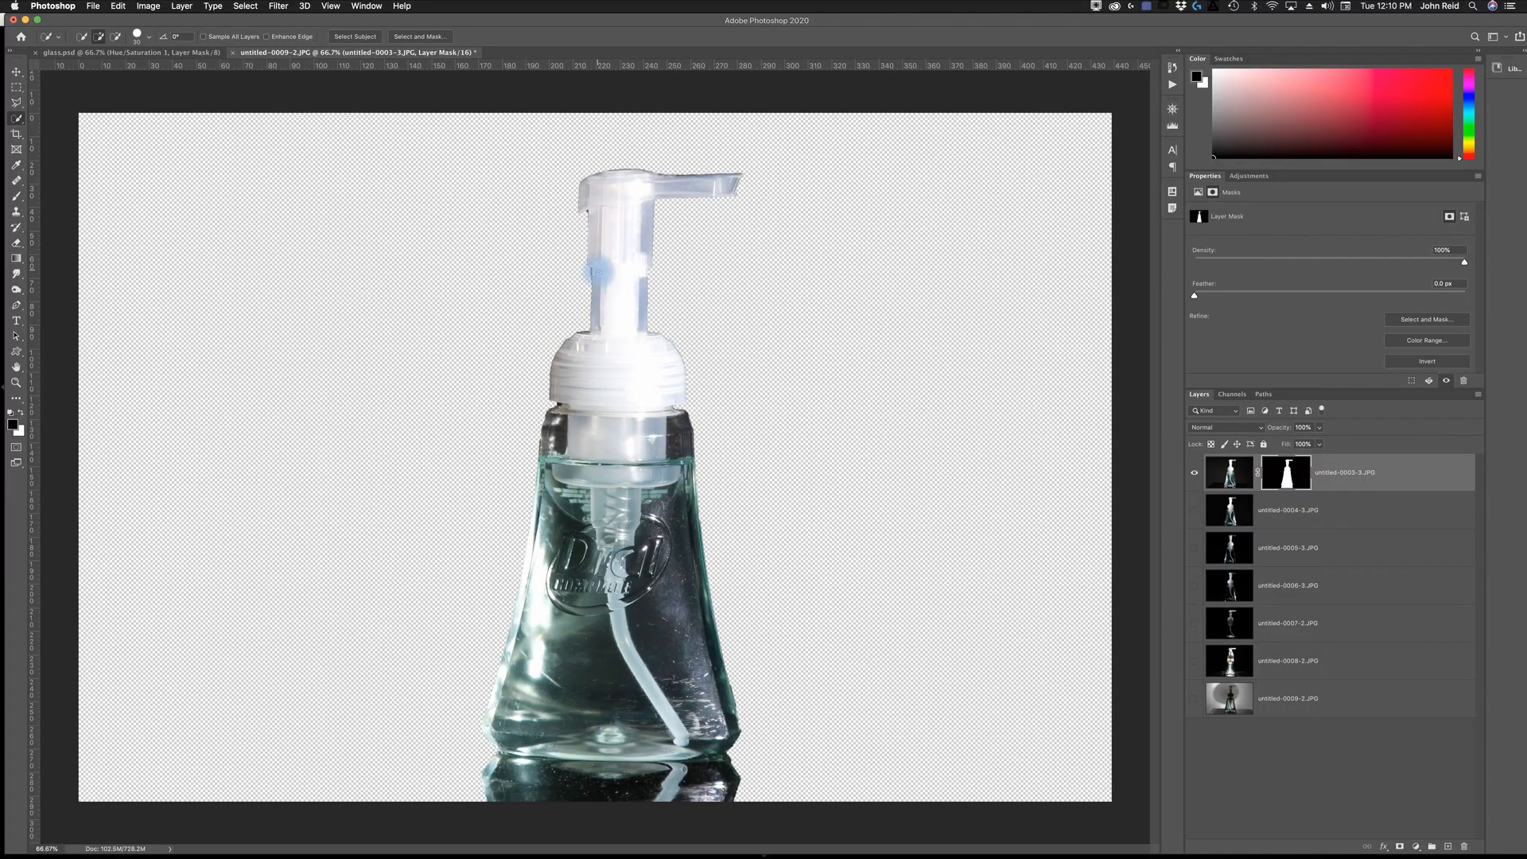
{"action": "key", "text": "z"}
{"action": "left_click", "coordinate": [594, 273]}
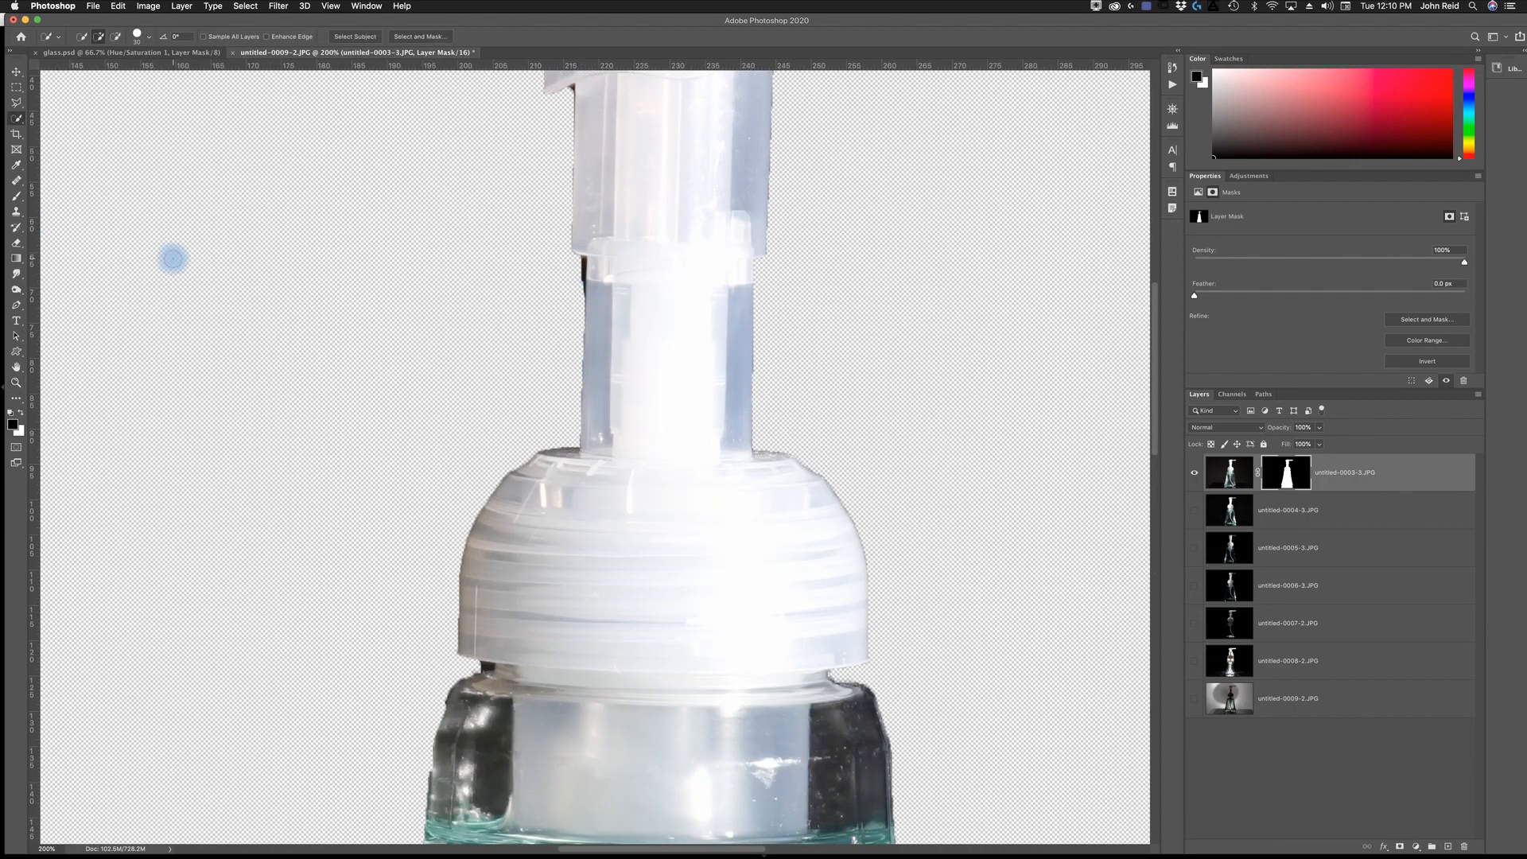
{"action": "key", "text": "b"}
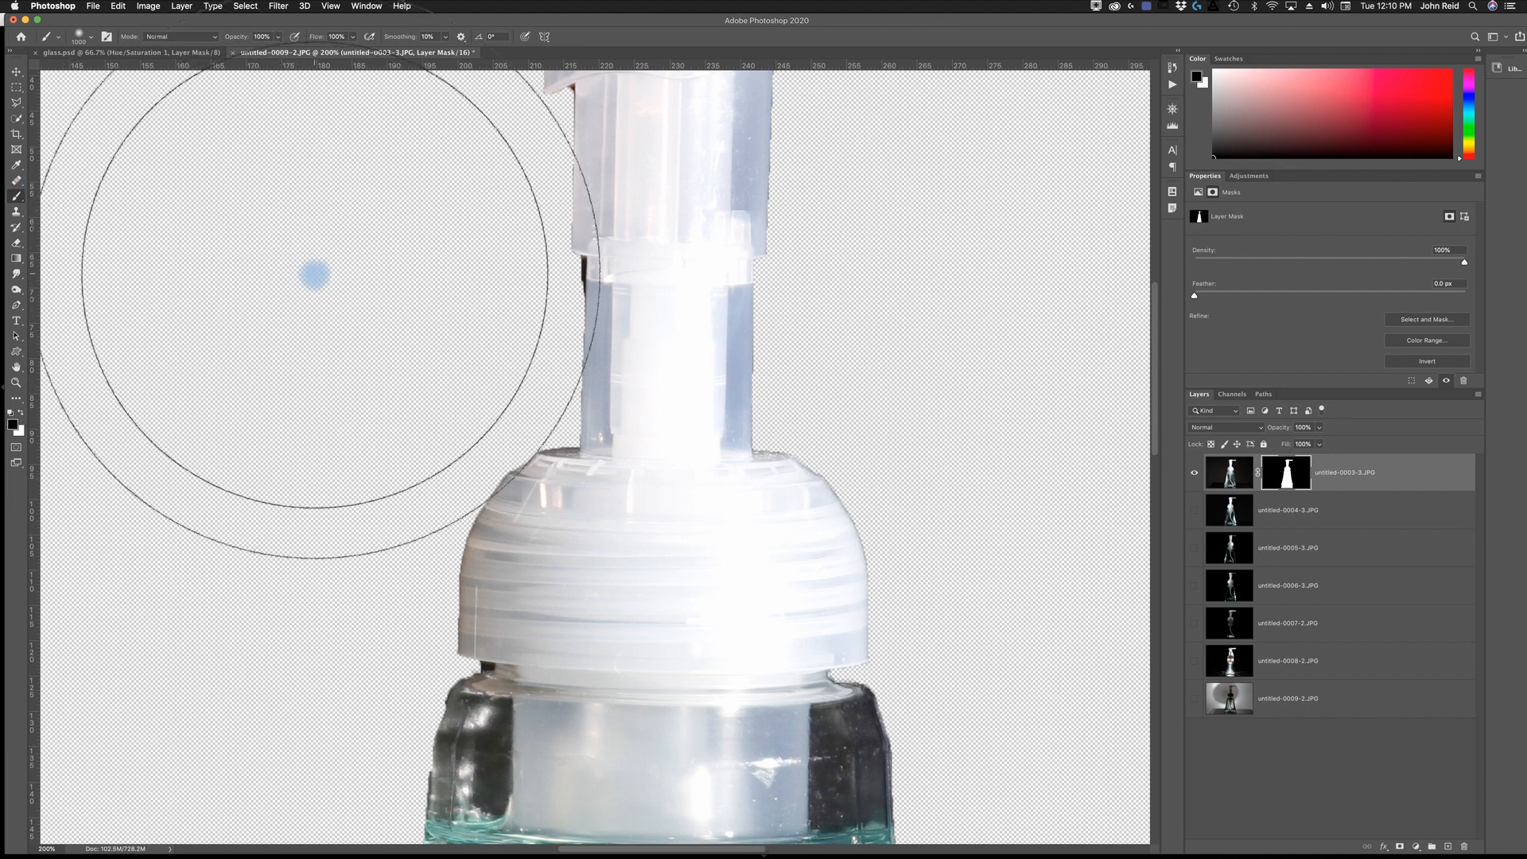
{"action": "key", "text": "bracketleft"}
{"action": "key", "text": "bracketleft"}
{"action": "key", "text": "bracketleft"}
{"action": "key", "text": "bracketleft"}
{"action": "key", "text": "bracketleft"}
{"action": "key", "text": "bracketleft"}
{"action": "key", "text": "bracketleft"}
{"action": "key", "text": "bracketleft"}
{"action": "key", "text": "bracketleft"}
{"action": "key", "text": "bracketleft"}
{"action": "key", "text": "bracketleft"}
{"action": "key", "text": "bracketleft"}
{"action": "key", "text": "bracketleft"}
{"action": "key", "text": "bracketleft"}
{"action": "key", "text": "bracketleft"}
{"action": "key", "text": "bracketleft"}
{"action": "key", "text": "bracketleft"}
{"action": "key", "text": "bracketleft"}
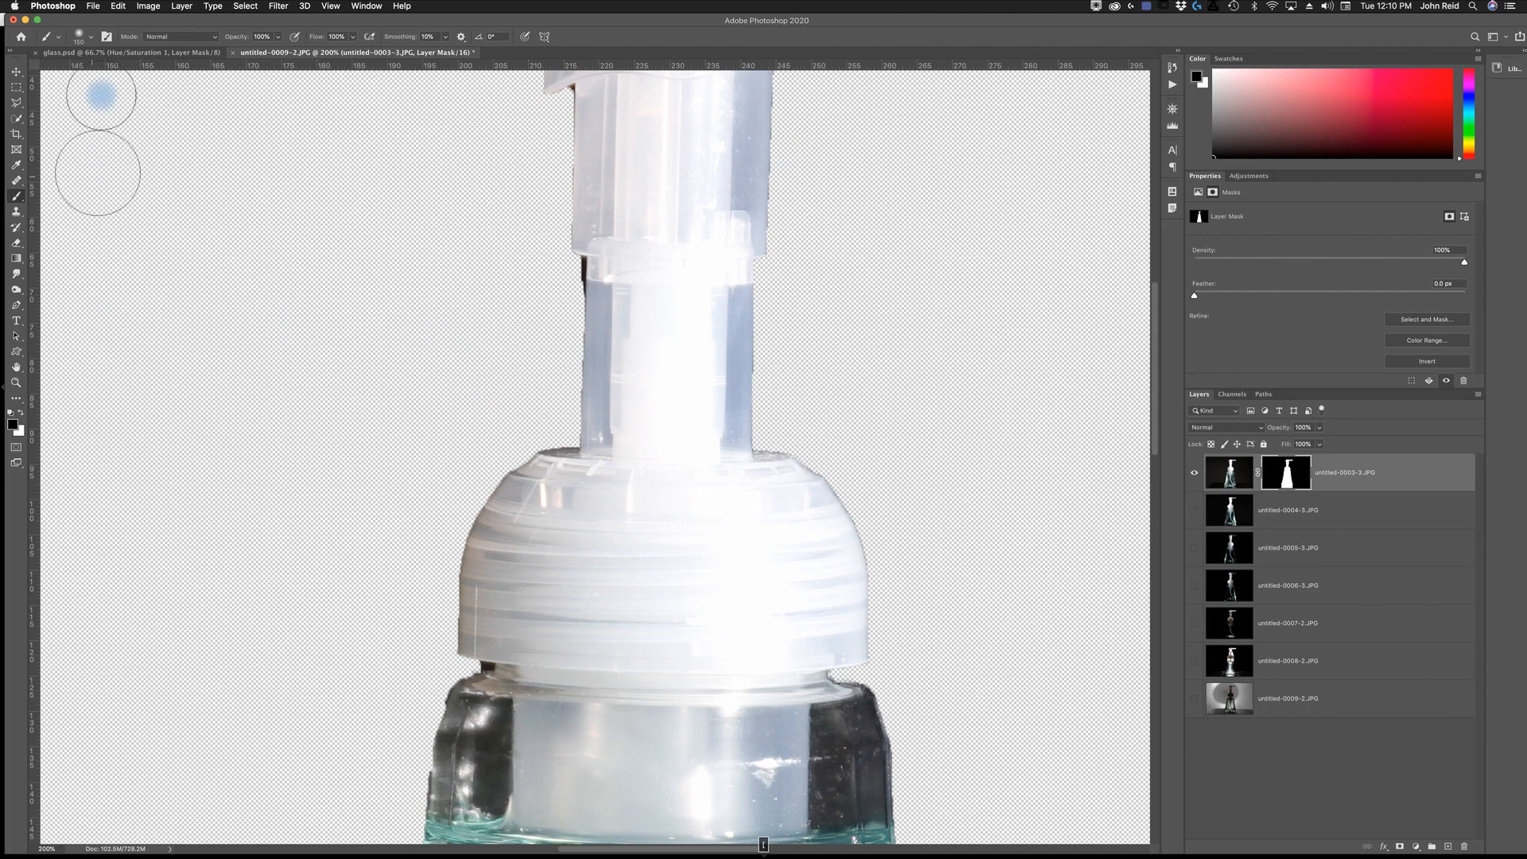
{"action": "left_click", "coordinate": [85, 36]}
{"action": "left_click", "coordinate": [199, 133]}
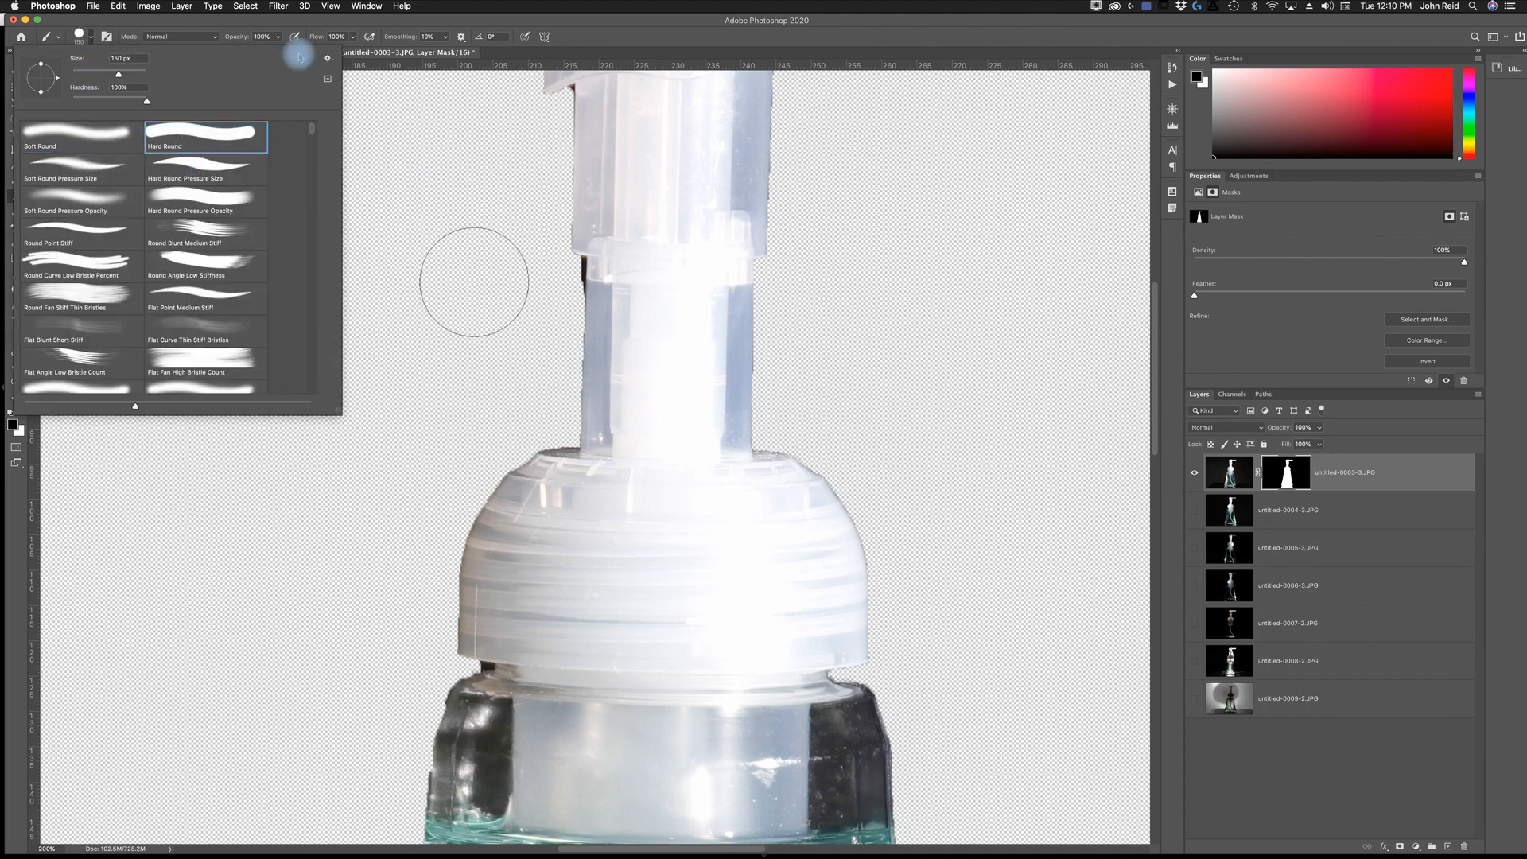
{"action": "left_click", "coordinate": [558, 37]}
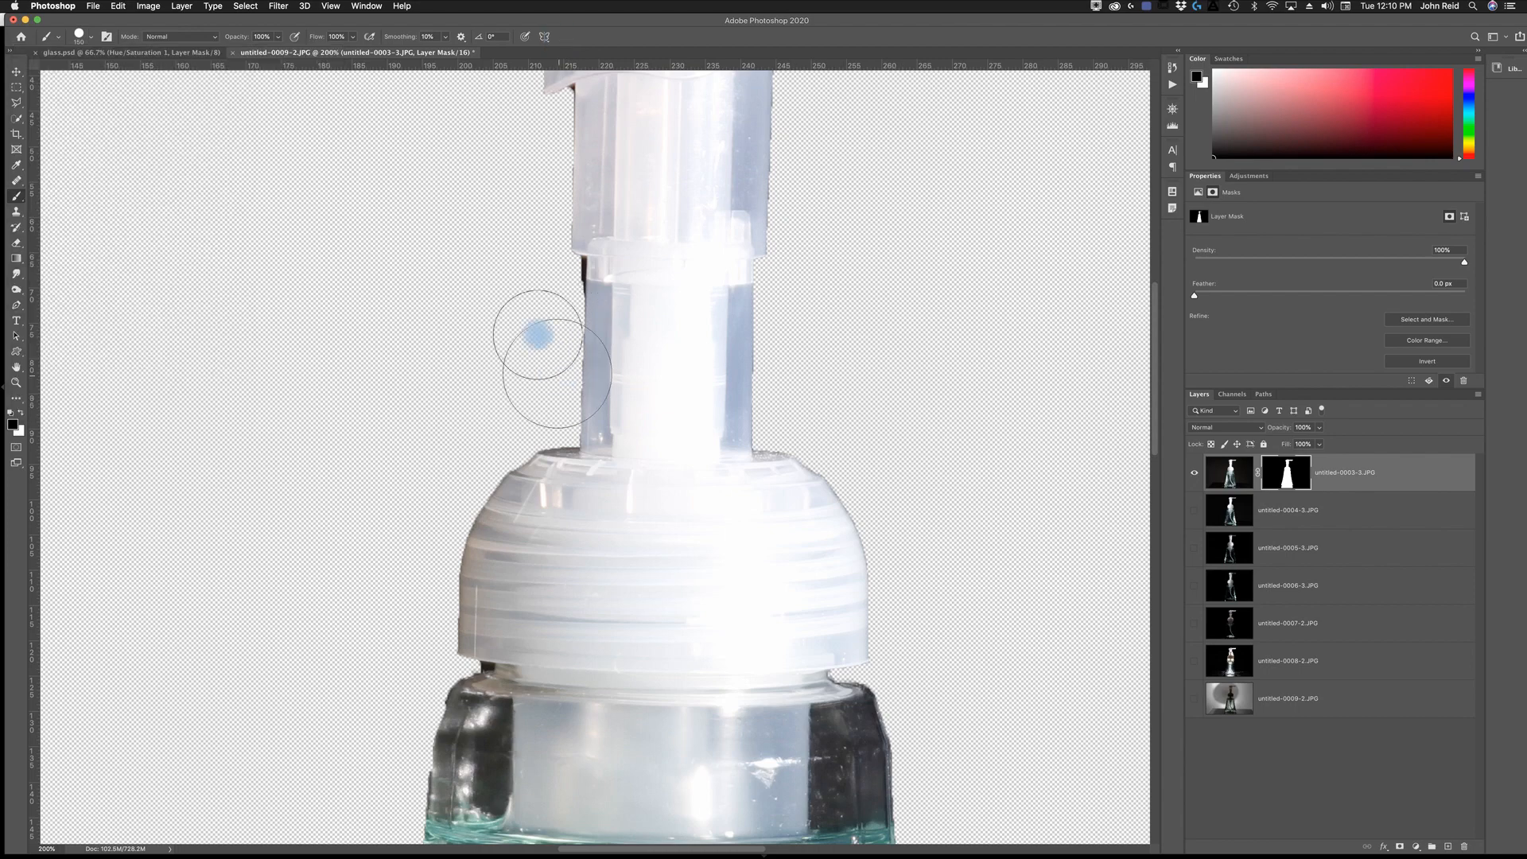
{"action": "key", "text": "bracketleft"}
{"action": "key", "text": "bracketleft"}
{"action": "key", "text": "bracketleft"}
{"action": "key", "text": "bracketleft"}
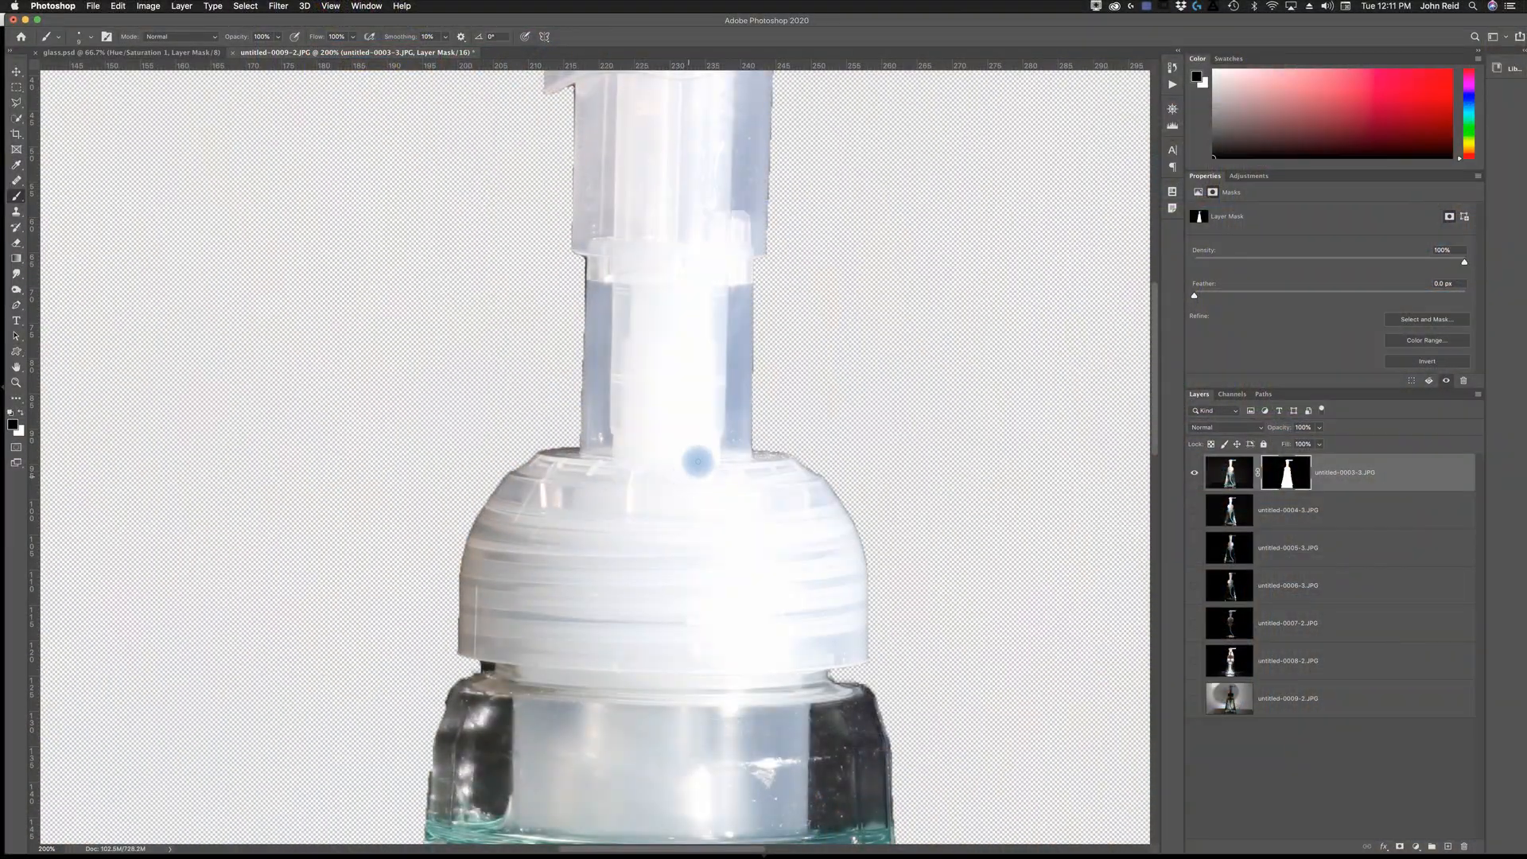
- Paint a short vertical black stroke on the layer mask through the bottle's base and reflection
{"action": "left_click_drag", "start_coordinate": [655, 296], "coordinate": [613, 45]}
{"action": "left_click_drag", "start_coordinate": [744, 823], "coordinate": [641, 161]}
{"action": "left_click_drag", "start_coordinate": [662, 820], "coordinate": [677, 274]}
{"action": "left_click_drag", "start_coordinate": [676, 529], "coordinate": [699, 402]}
{"action": "left_click_drag", "start_coordinate": [705, 308], "coordinate": [704, 541]}
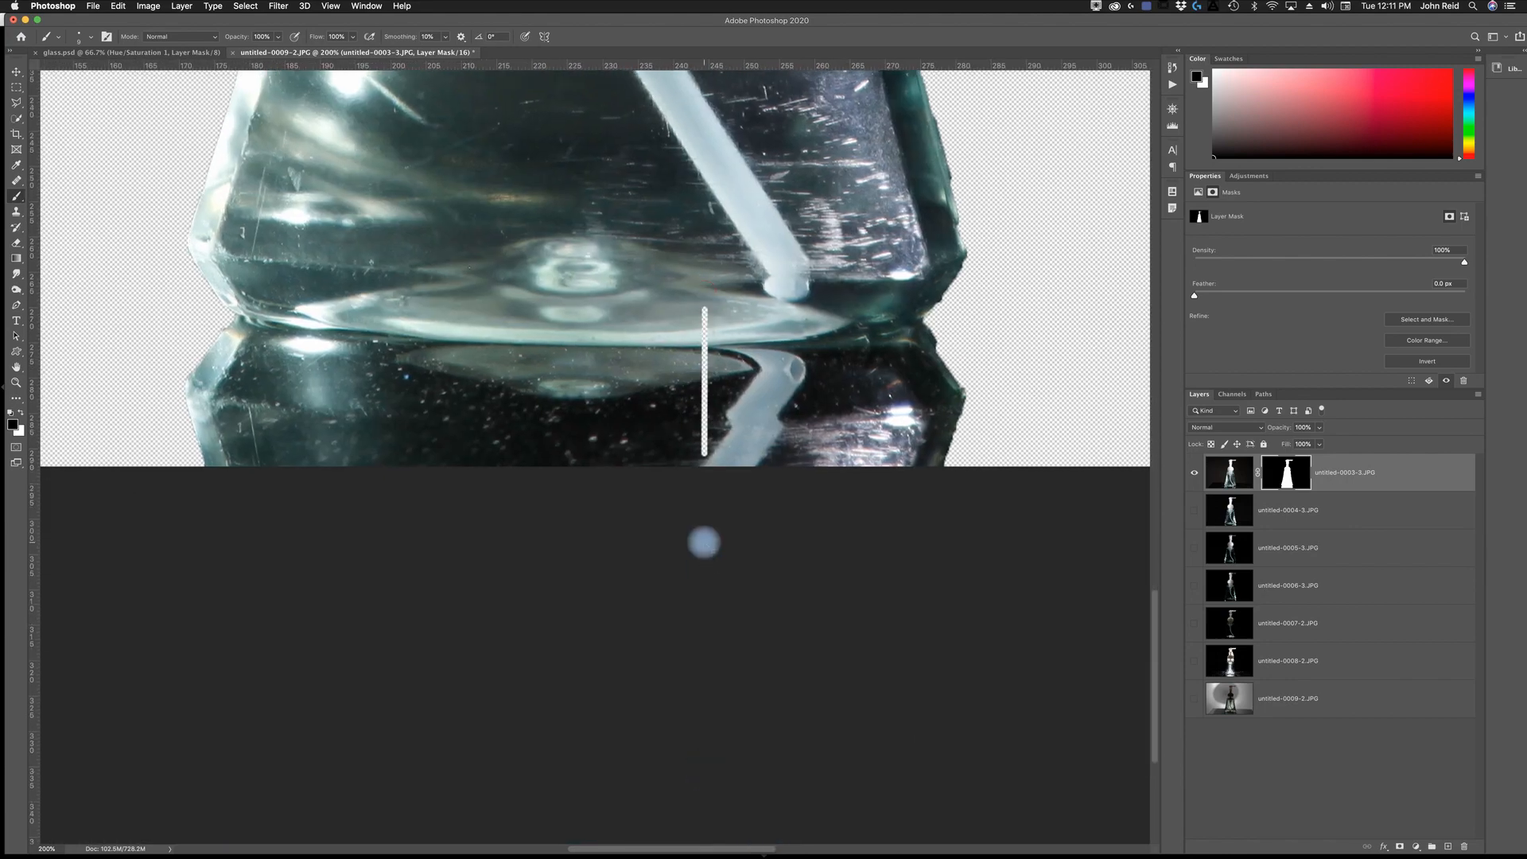
{"action": "key", "text": "super+0"}
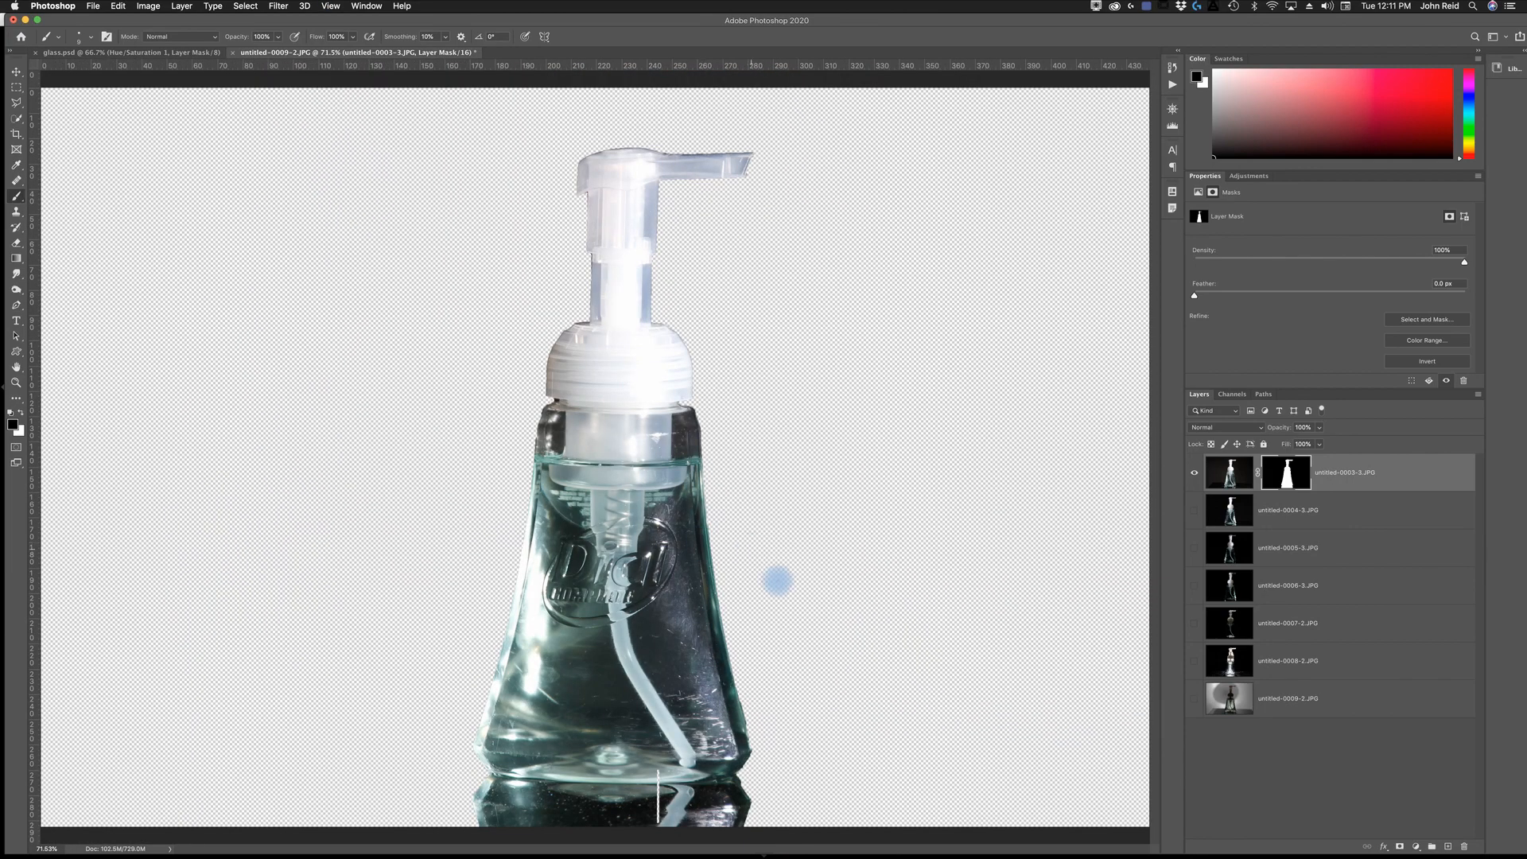
- Show all layers again and group the six unmasked layers below the masked one, keeping the group expanded
{"action": "left_click", "coordinate": [1193, 474], "text": "alt"}
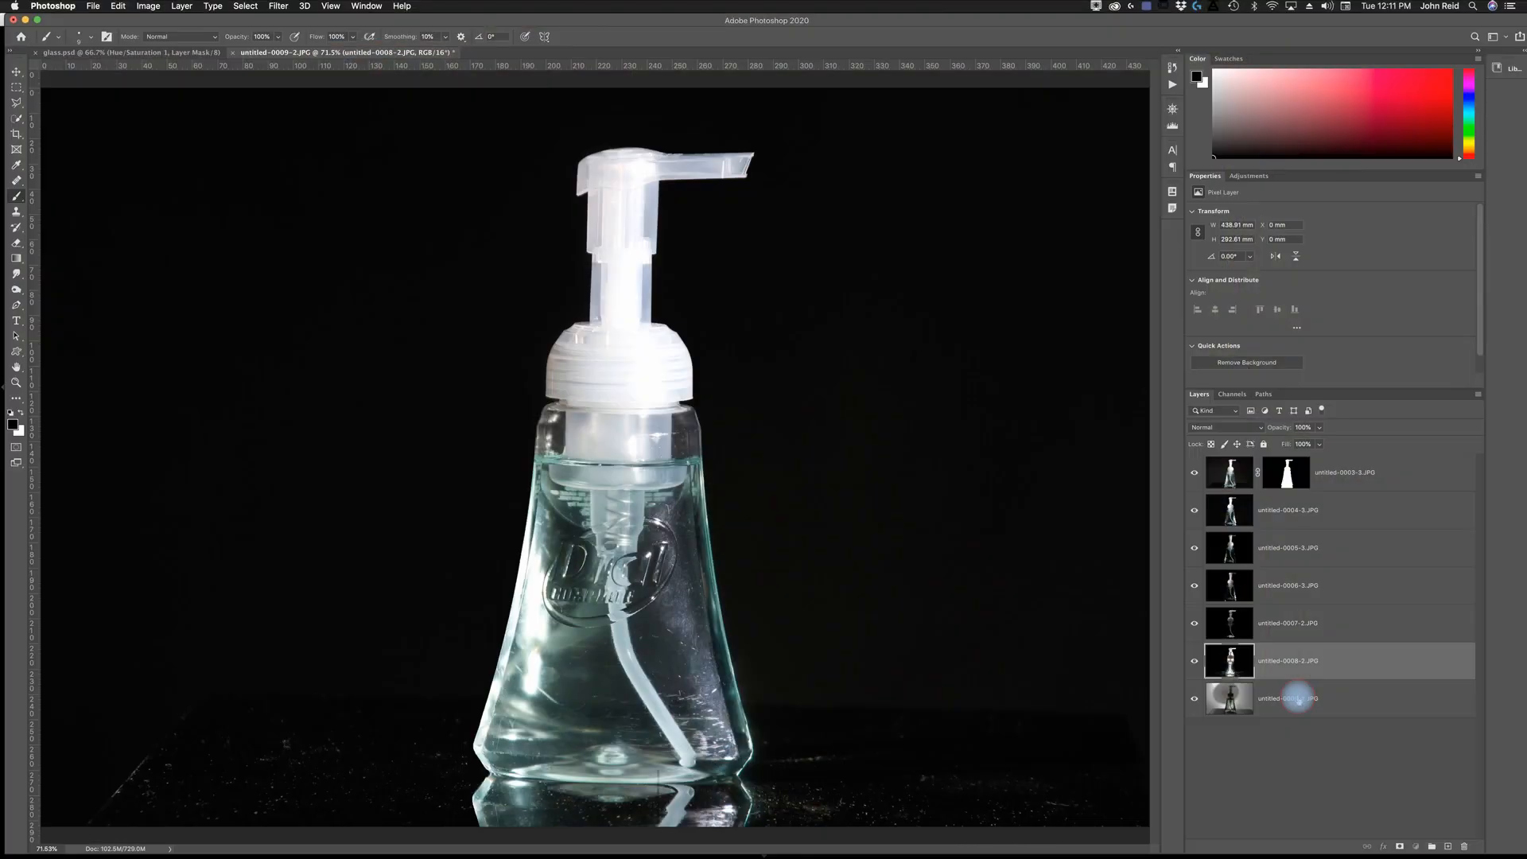
{"action": "left_click", "coordinate": [1297, 700]}
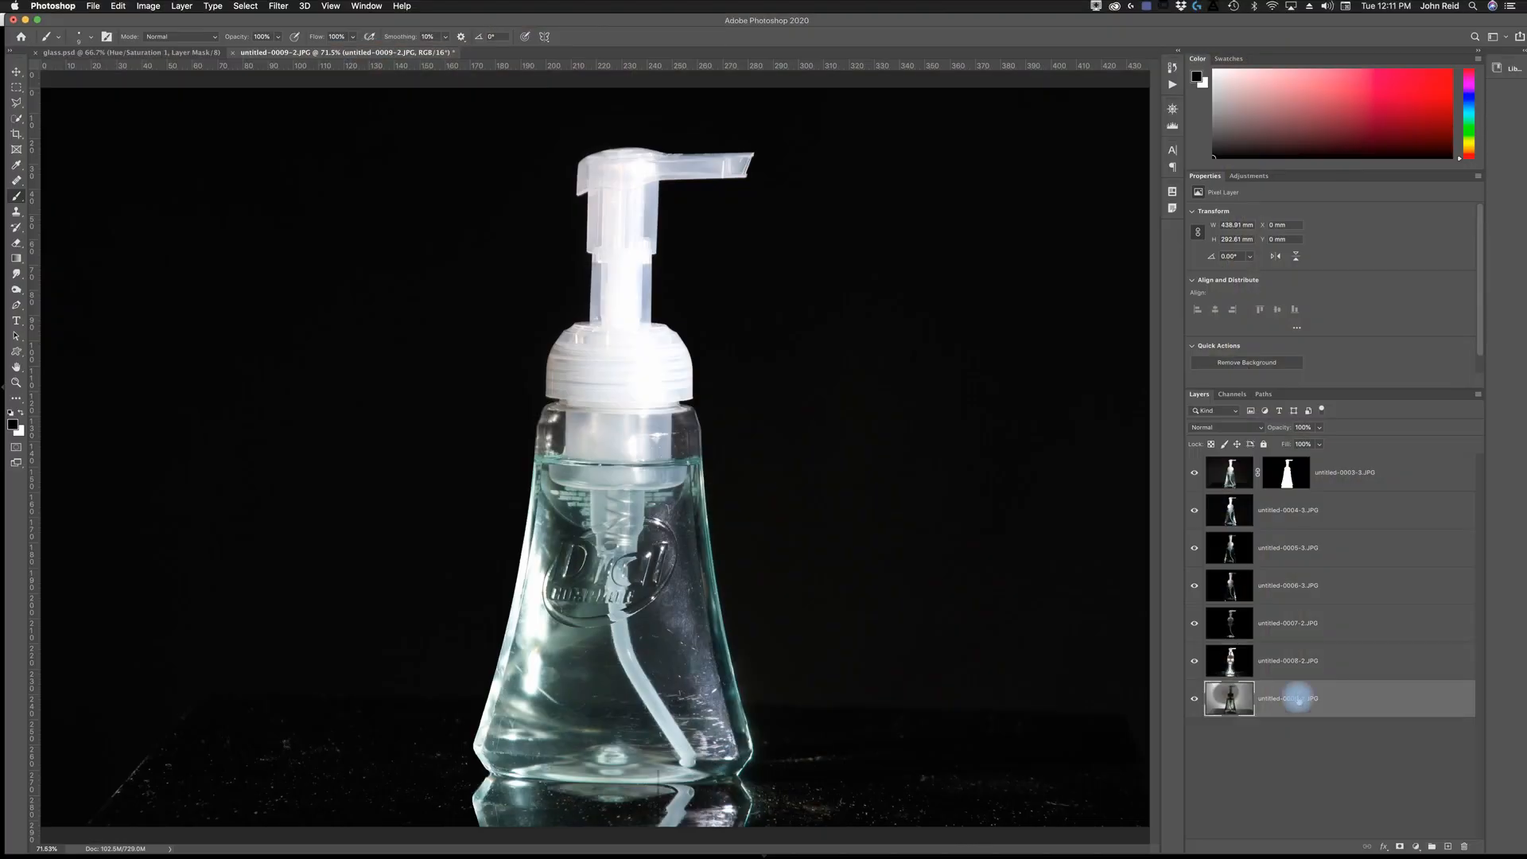
{"action": "left_click", "coordinate": [1296, 510], "text": "shift"}
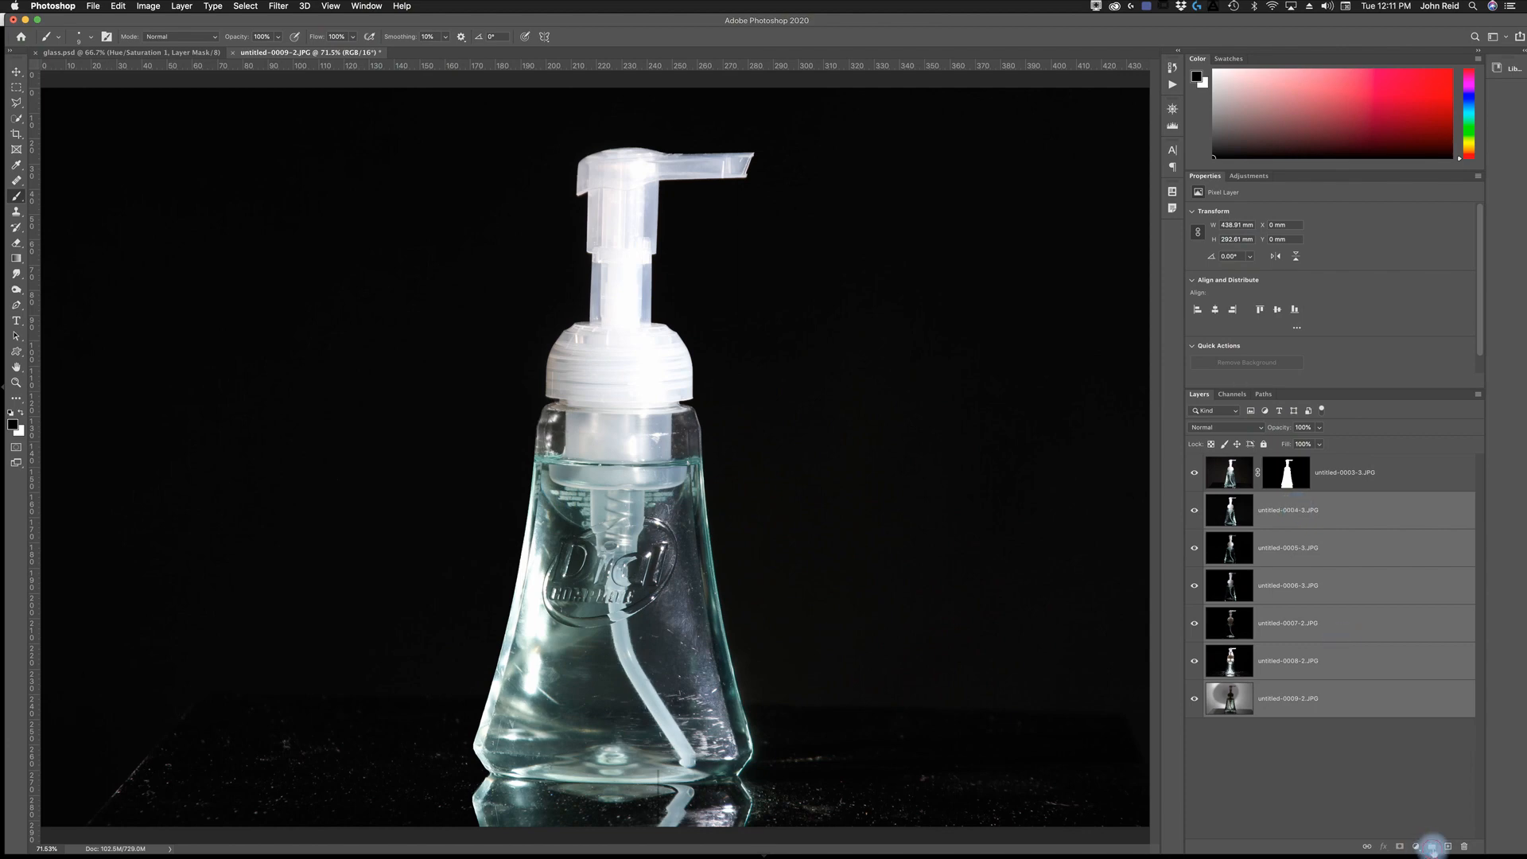
{"action": "left_click", "coordinate": [1432, 846]}
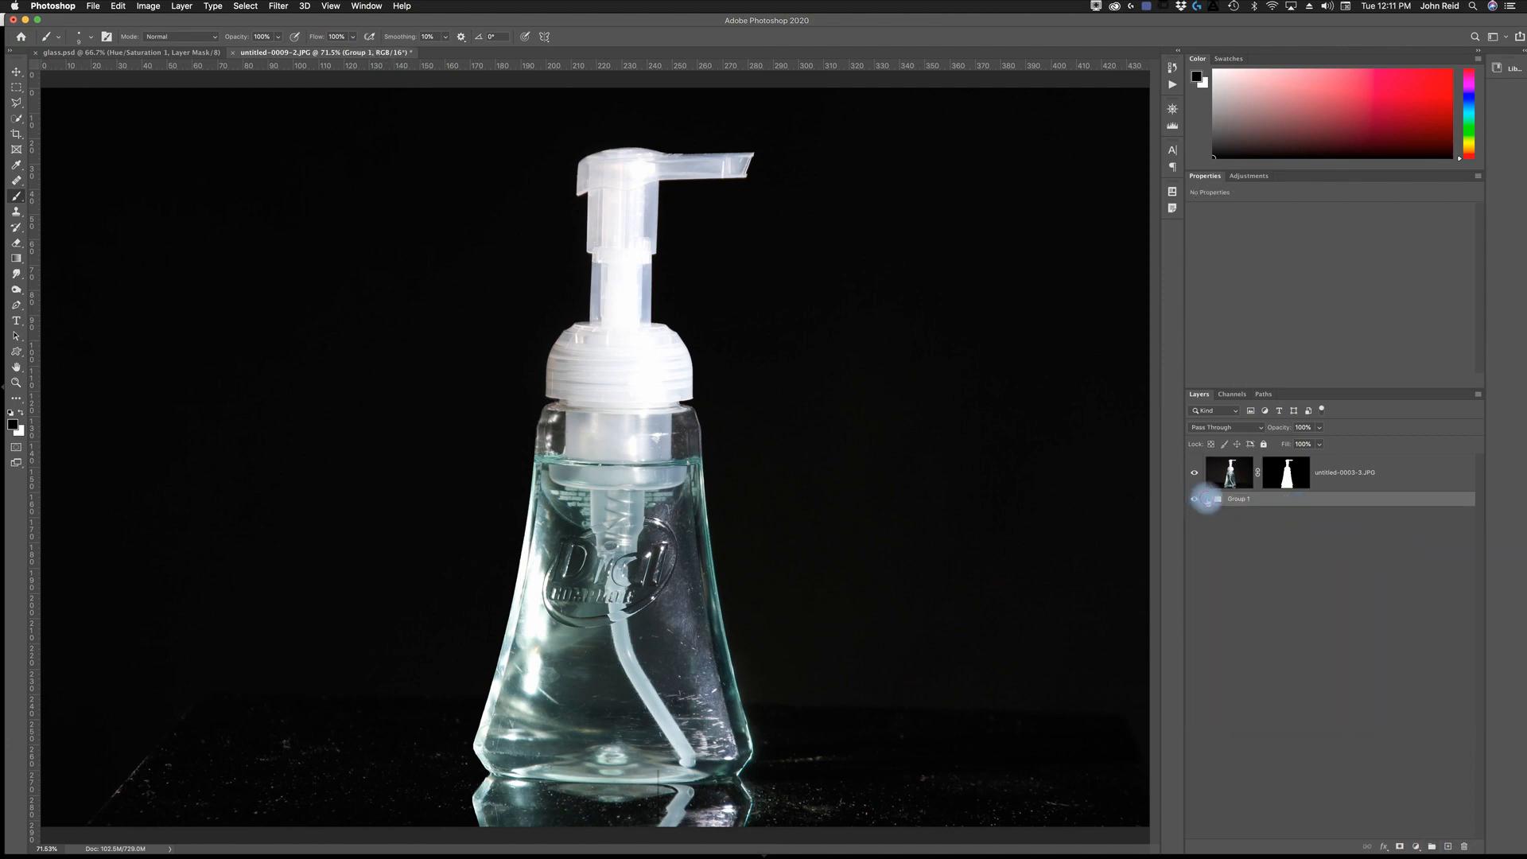
{"action": "left_click", "coordinate": [1207, 499]}
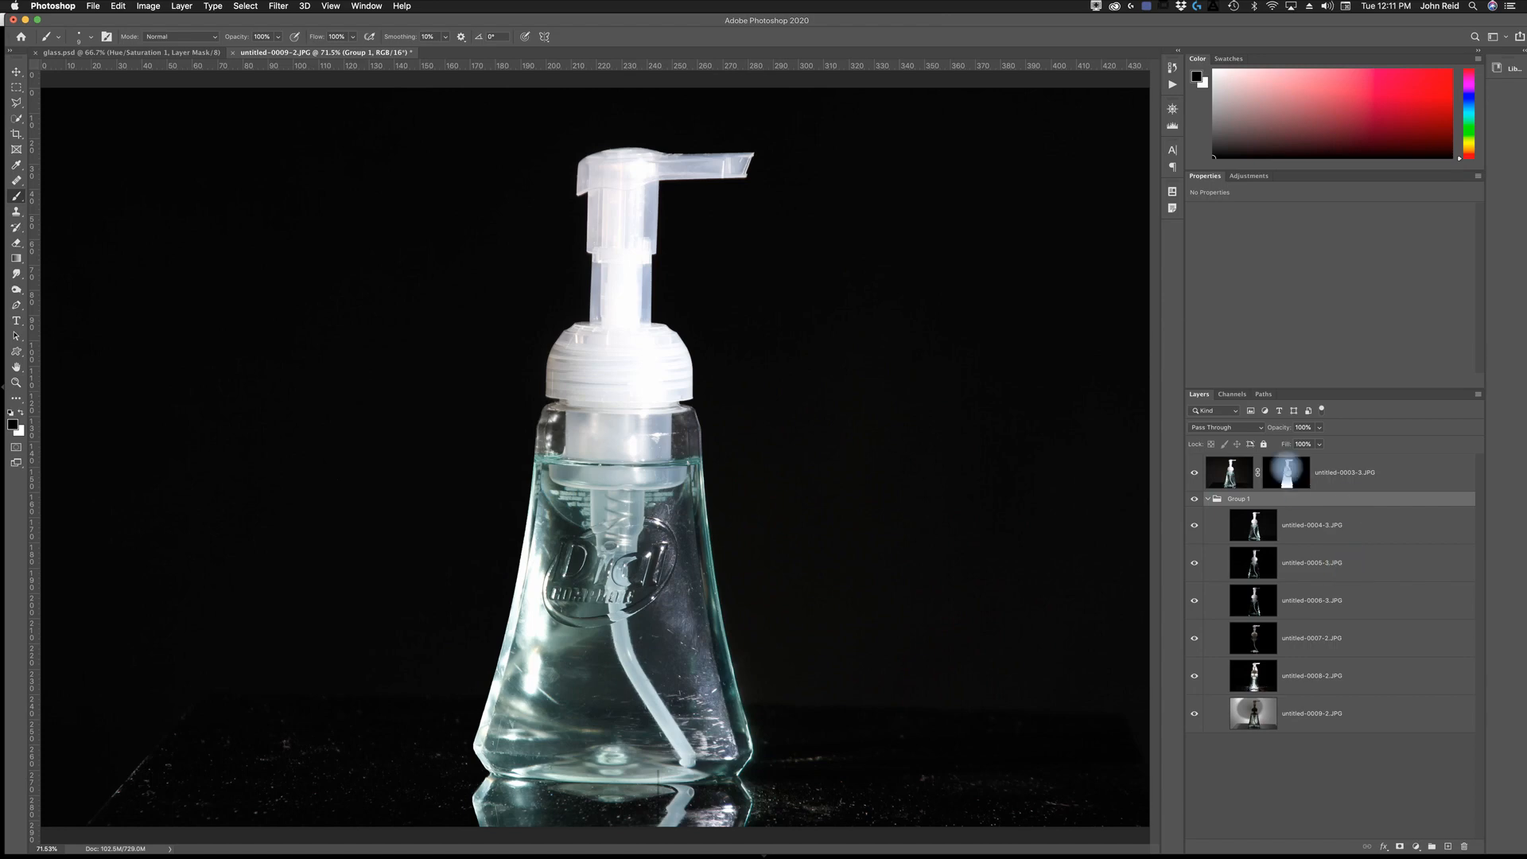
- Copy the bottle-shaped mask from the untitled-0003-3.JPG layer onto the new group
{"action": "left_click", "coordinate": [1286, 472]}
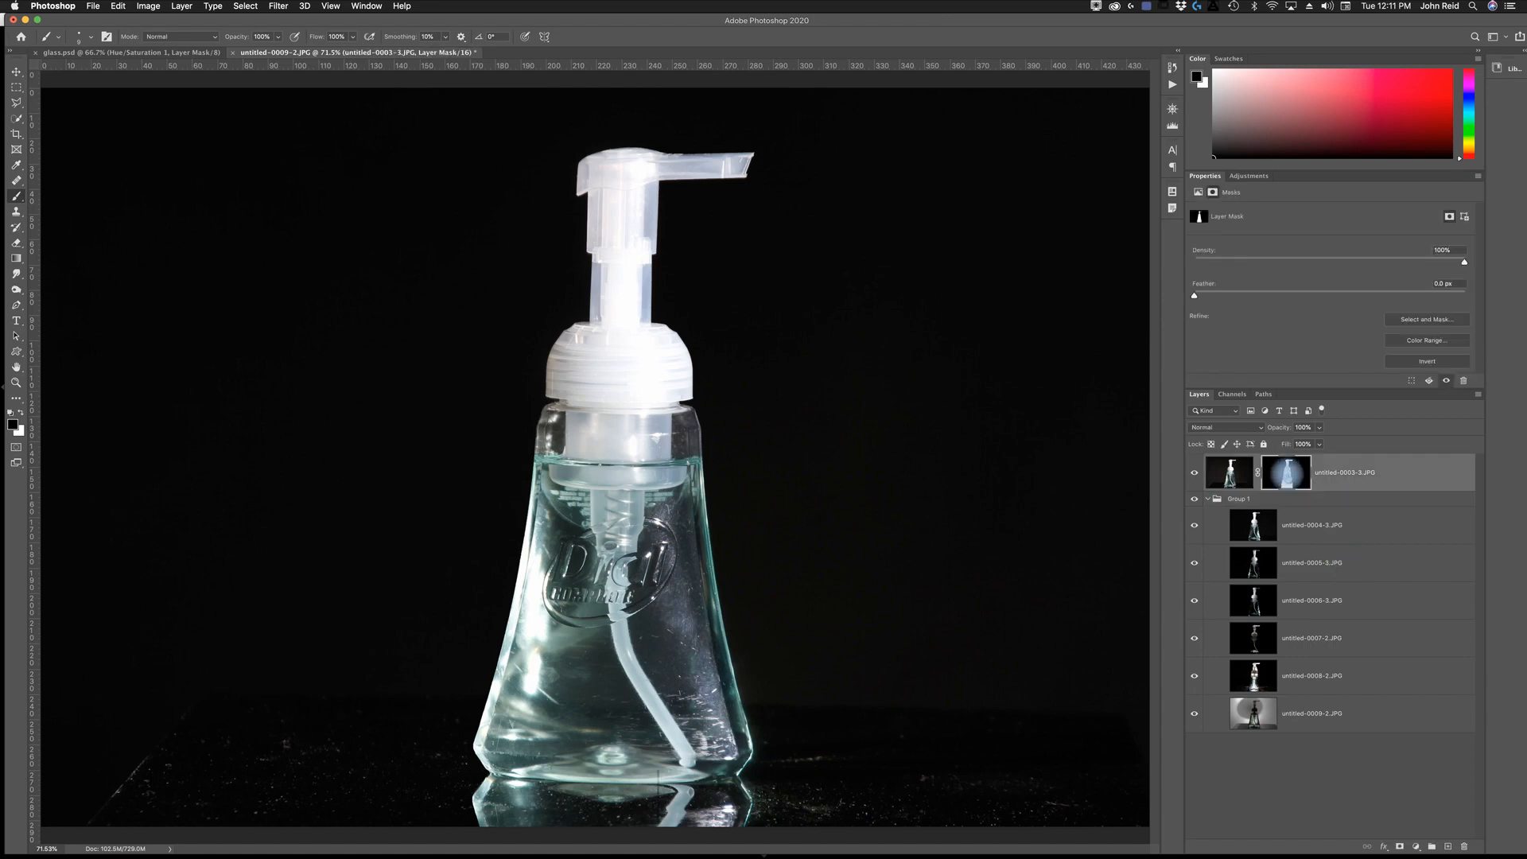
{"action": "left_click_drag", "start_coordinate": [1286, 473], "coordinate": [1308, 501]}
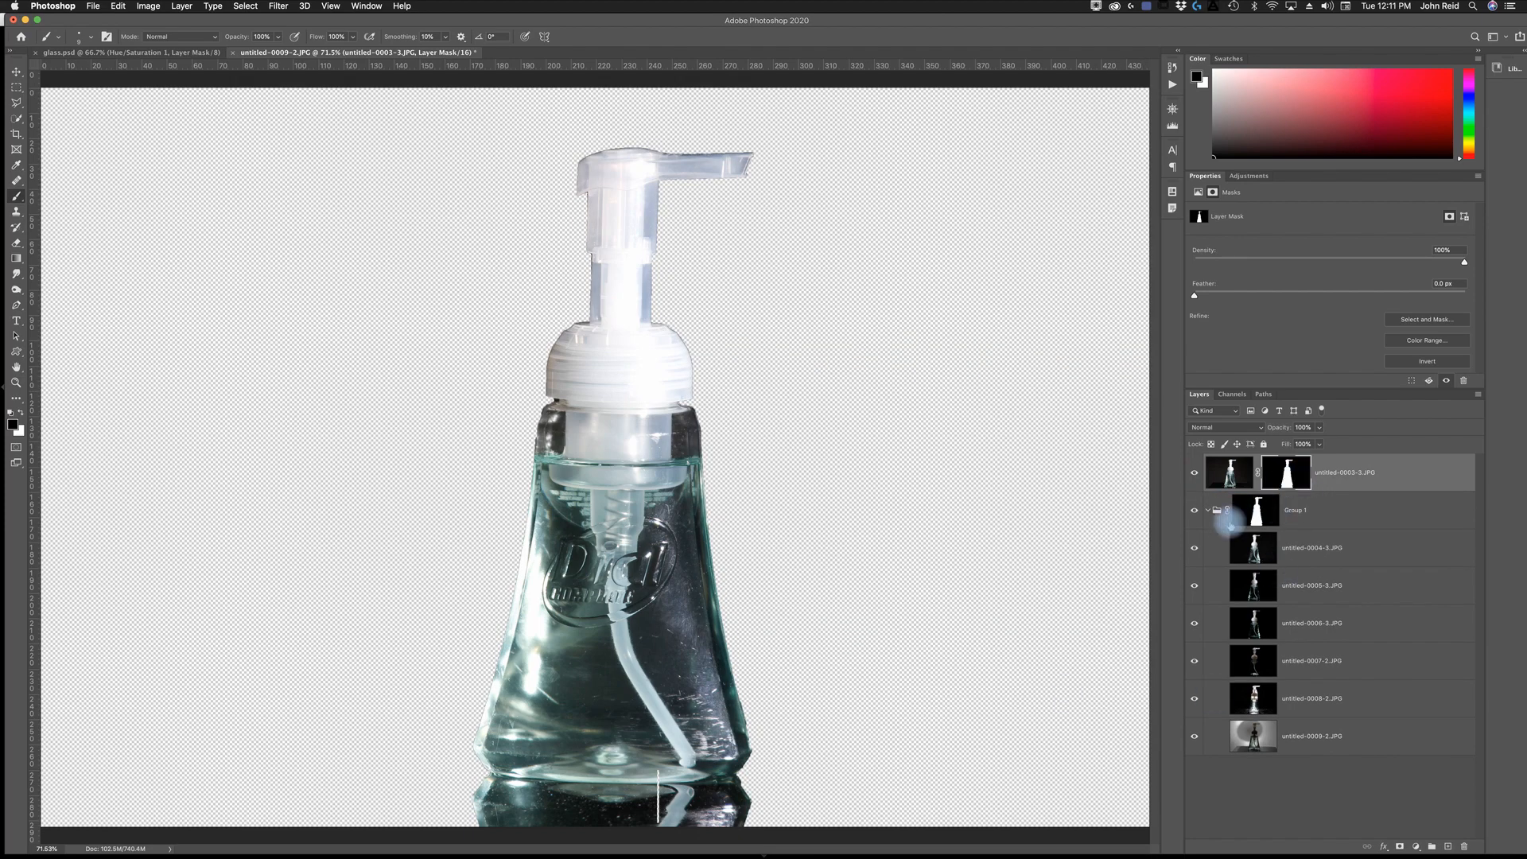
{"action": "left_click", "coordinate": [1206, 509]}
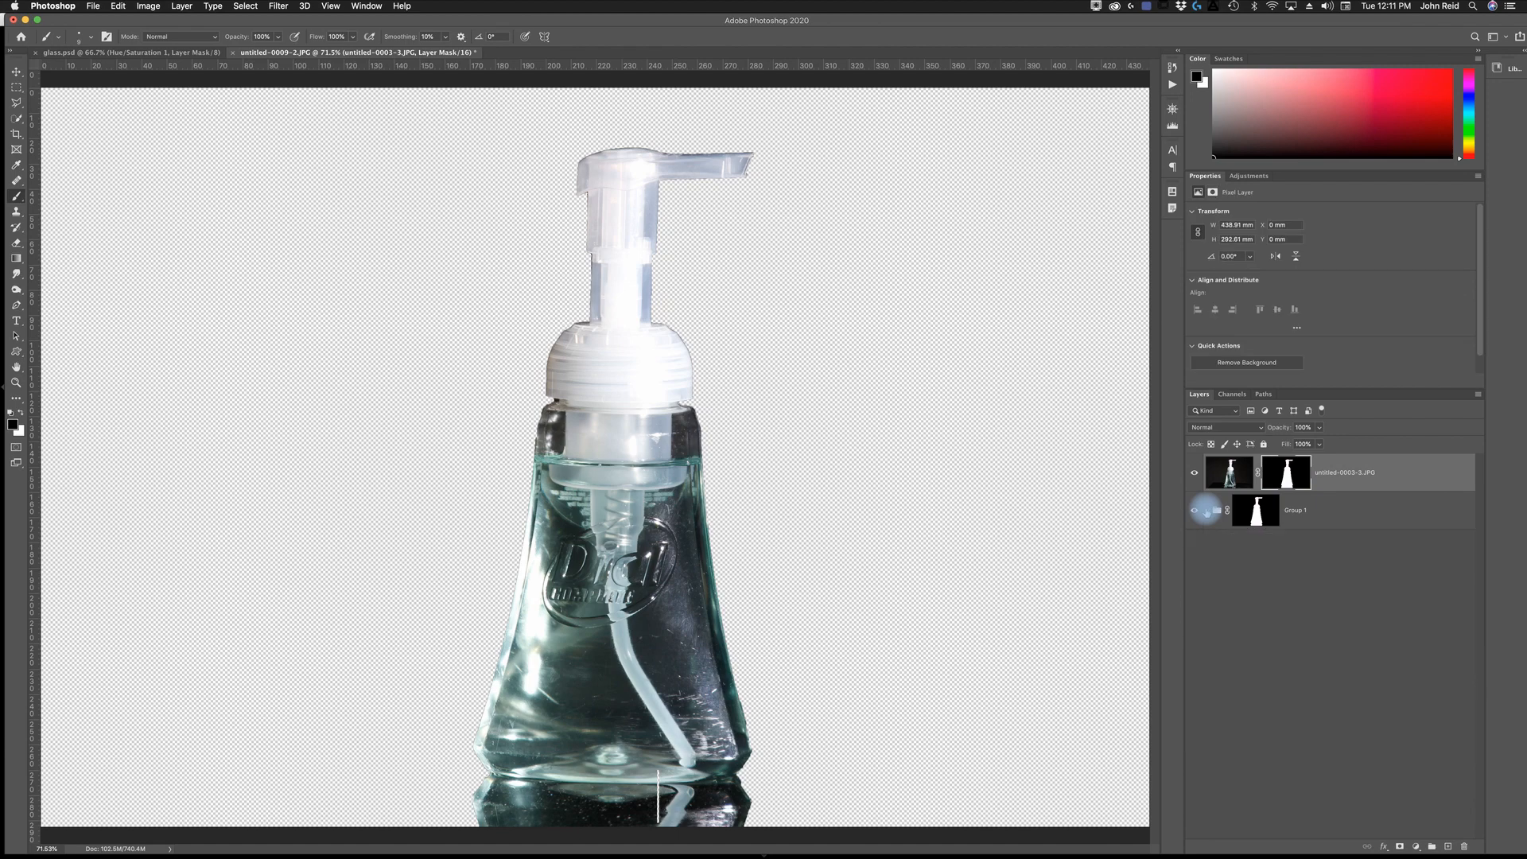
{"action": "left_click", "coordinate": [1209, 512]}
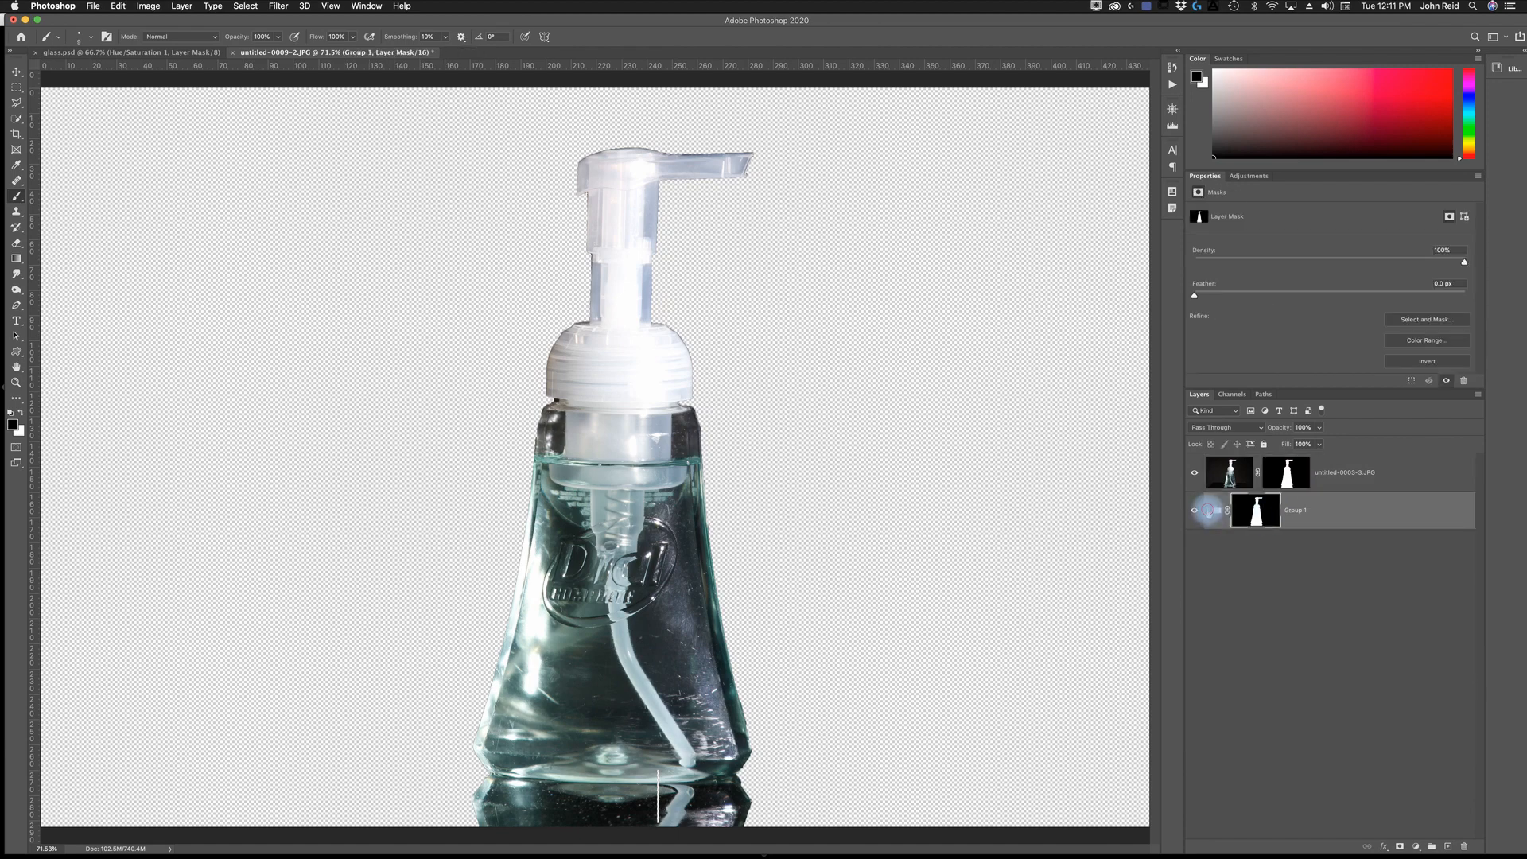
{"action": "left_click", "coordinate": [1207, 511]}
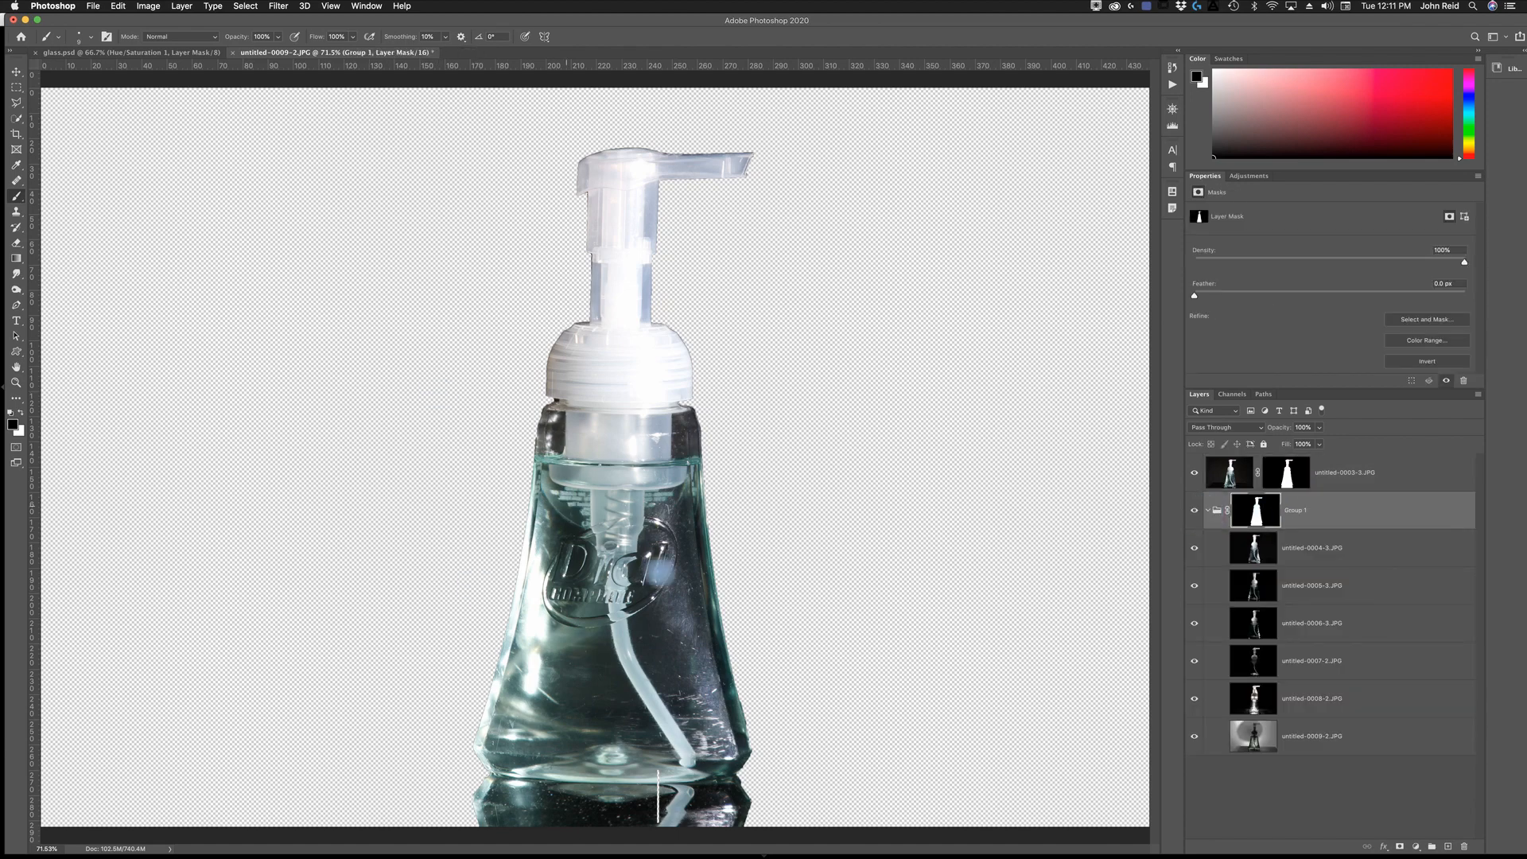
- Hide the untitled-0003-3.JPG layer and set the blend mode of all six layers in the group to Lighten
{"action": "left_click", "coordinate": [1193, 475]}
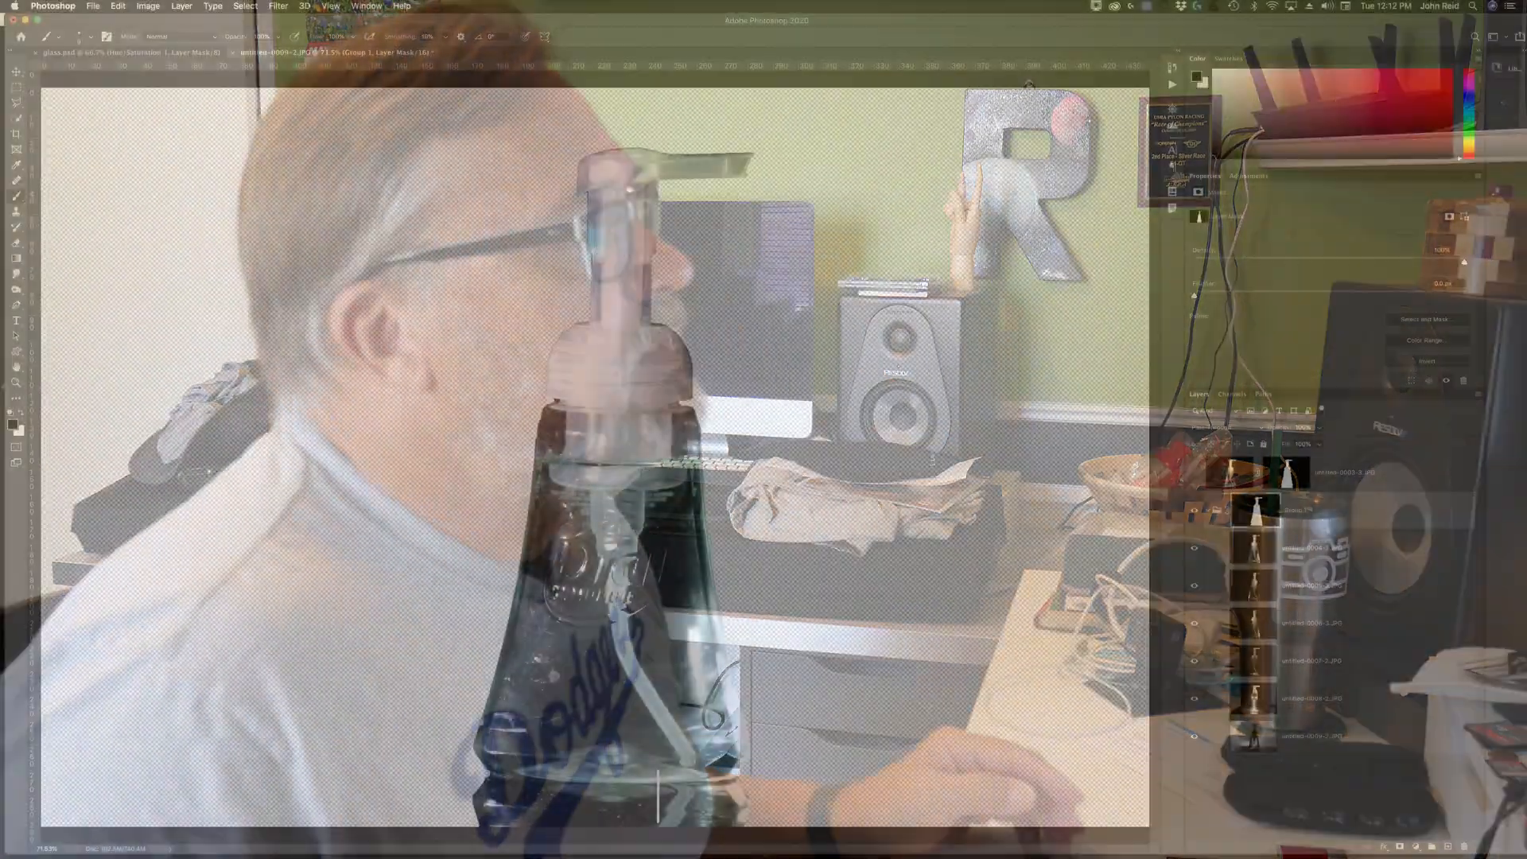
{"action": "left_click", "coordinate": [1315, 550]}
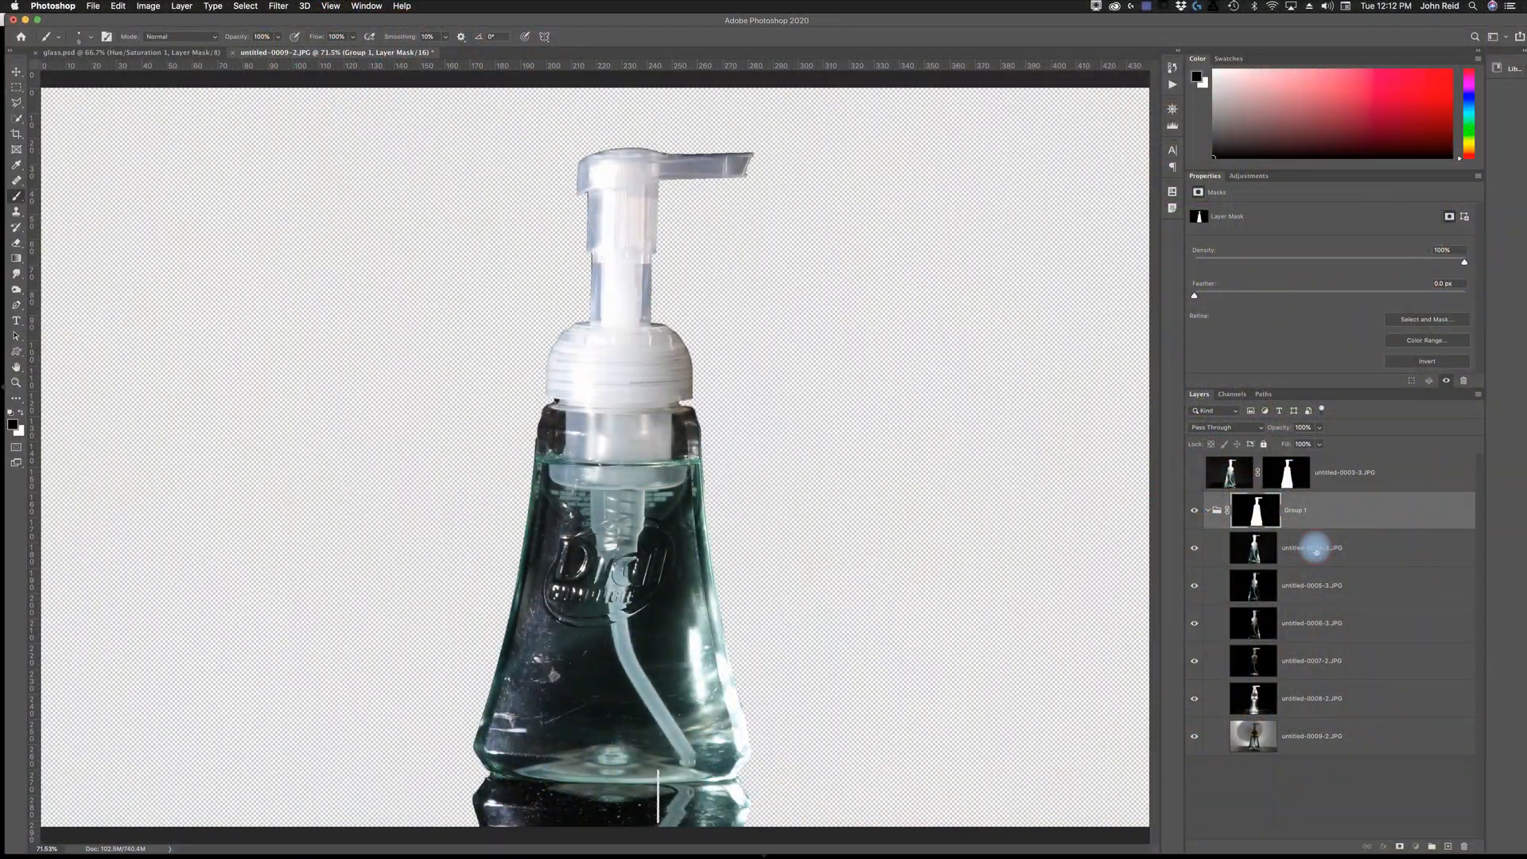
{"action": "left_click", "coordinate": [1314, 550]}
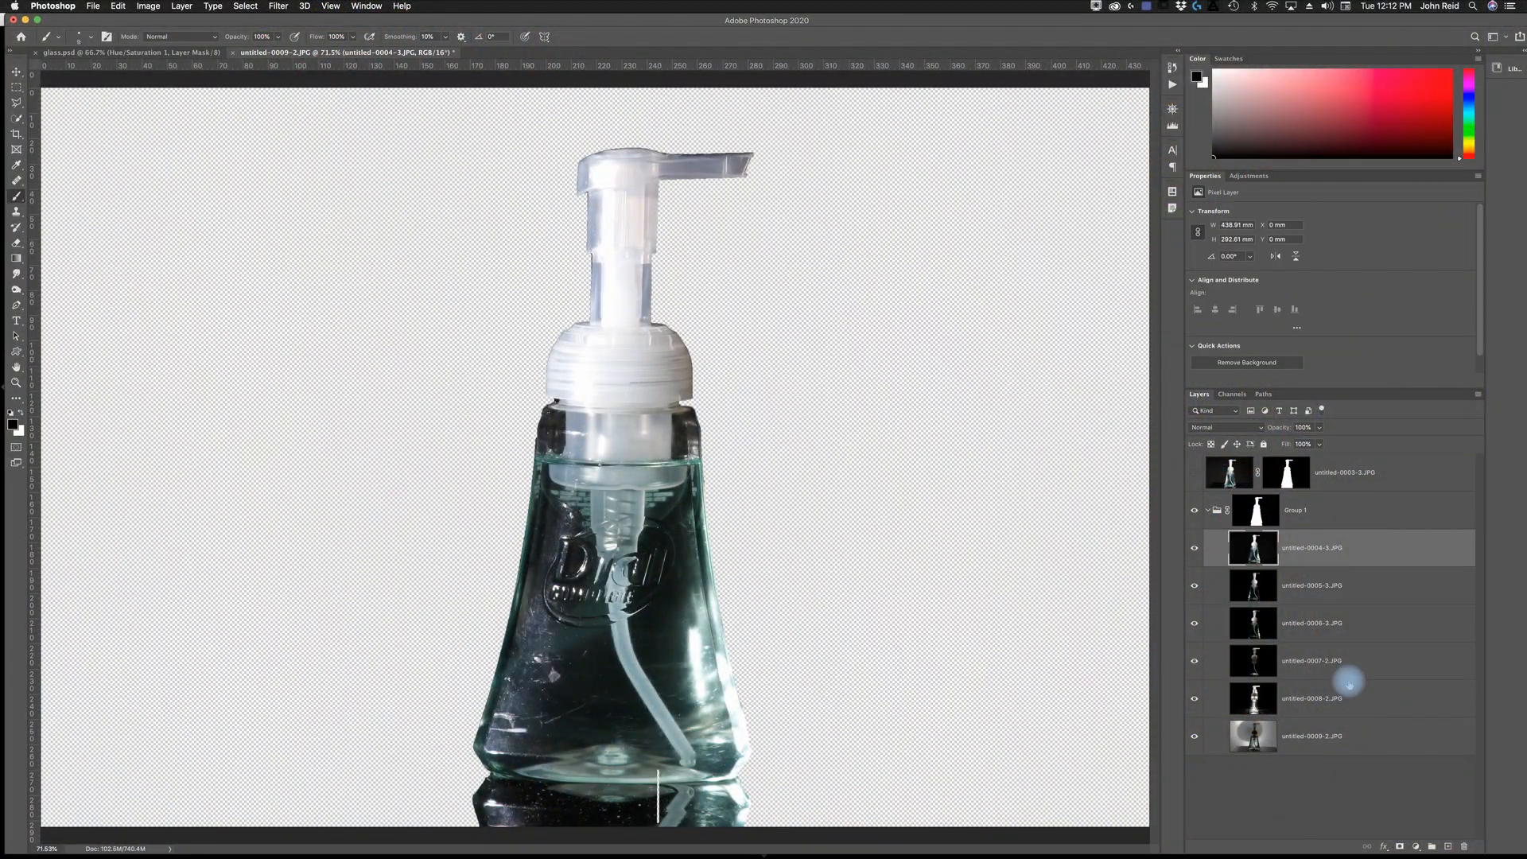
{"action": "left_click", "coordinate": [1342, 739], "text": "shift"}
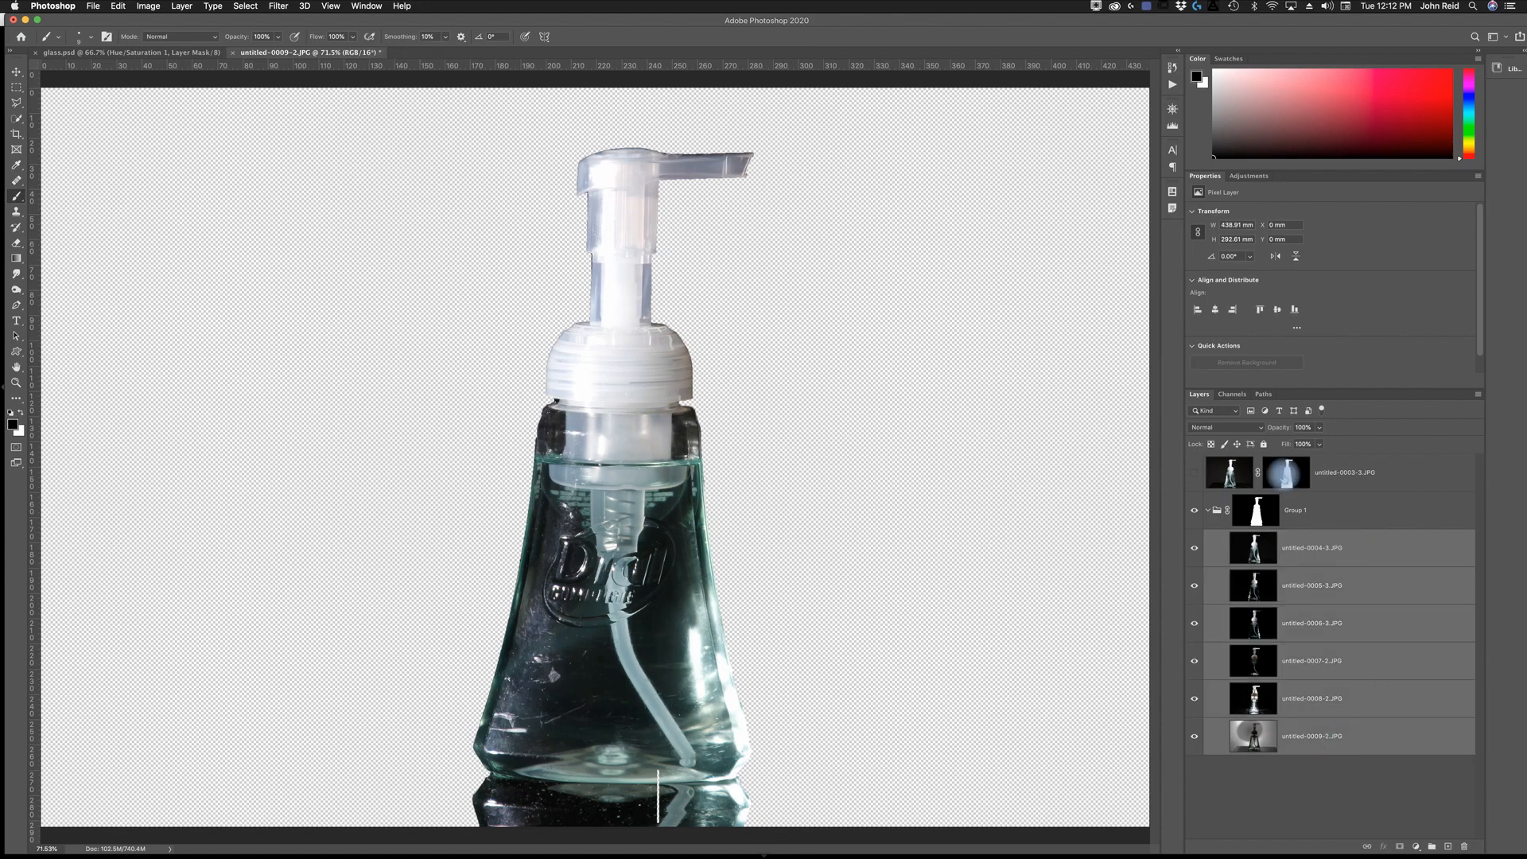
{"action": "left_click", "coordinate": [1246, 429]}
{"action": "left_click", "coordinate": [1218, 427]}
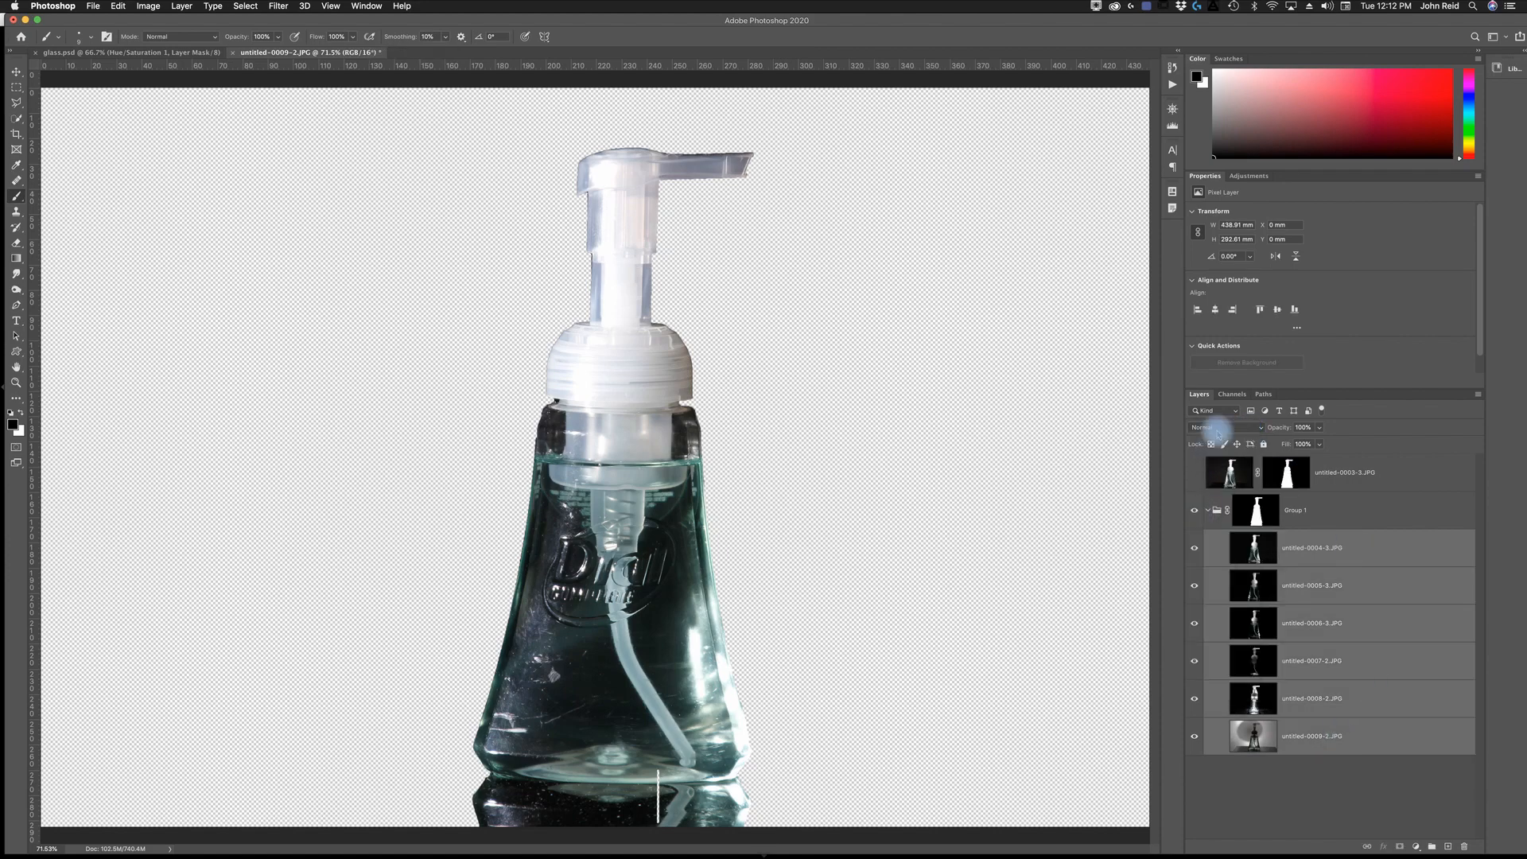
{"action": "left_click", "coordinate": [1221, 429]}
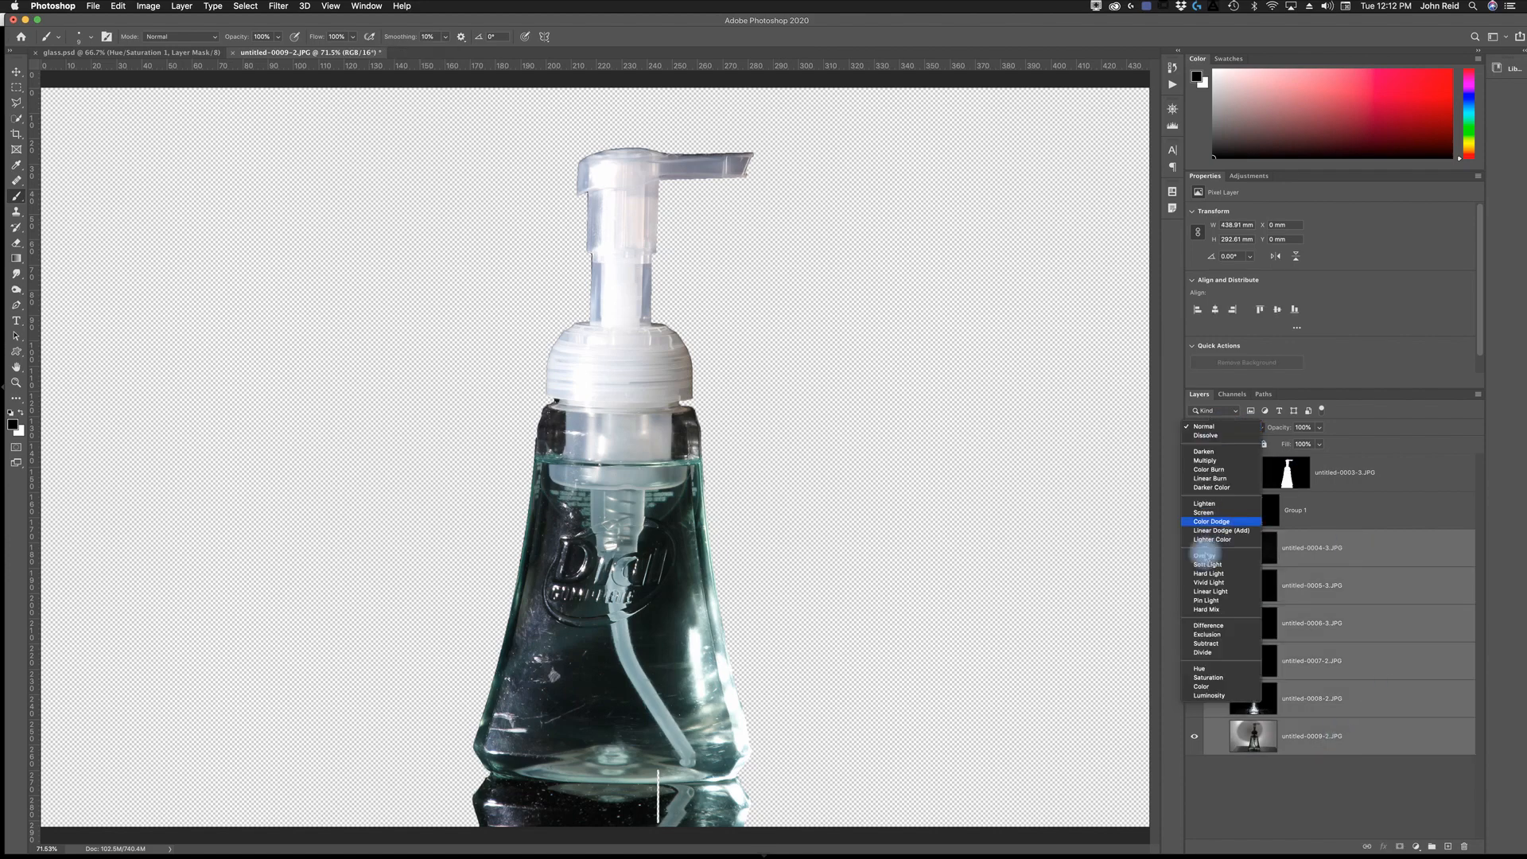
{"action": "left_click", "coordinate": [1203, 502]}
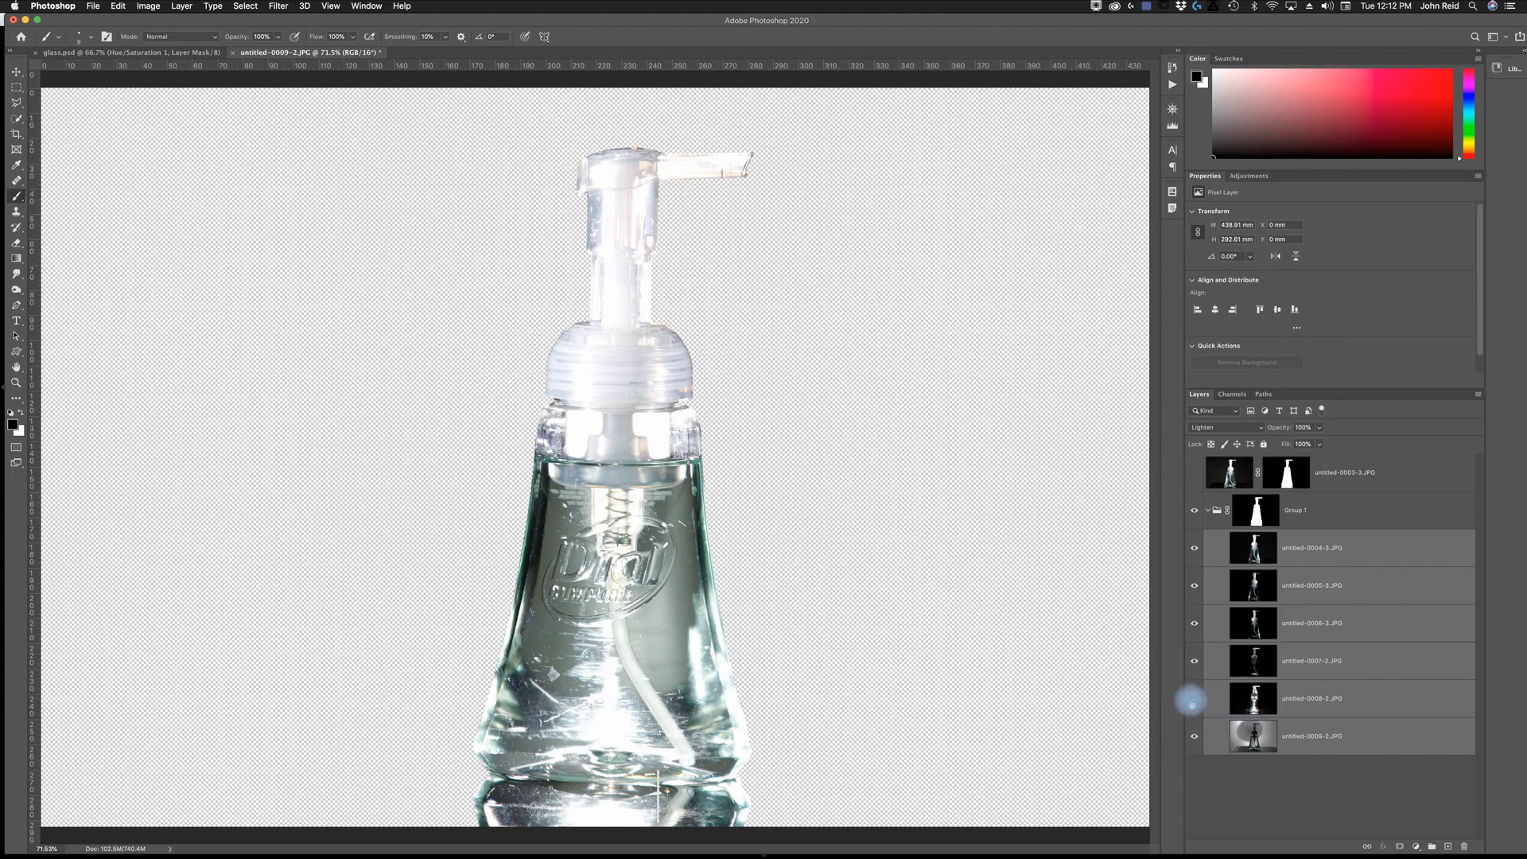
- Hide the 0004 through 0008 image layers in the group, leaving only the backlit bottom layer visible
{"action": "left_click", "coordinate": [1192, 701]}
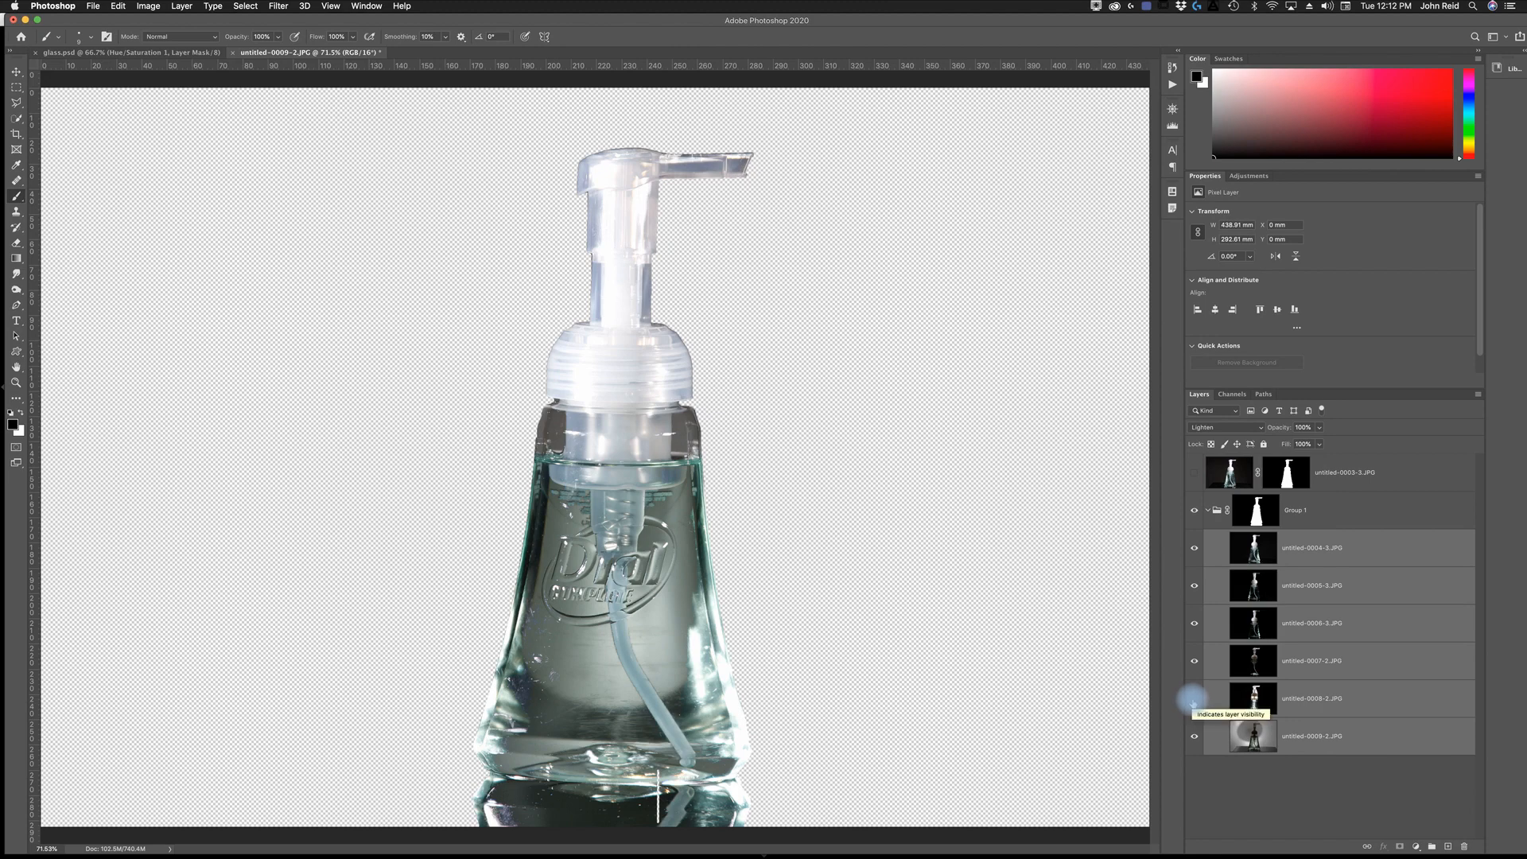
{"action": "left_click", "coordinate": [1194, 699]}
{"action": "left_click", "coordinate": [1195, 700]}
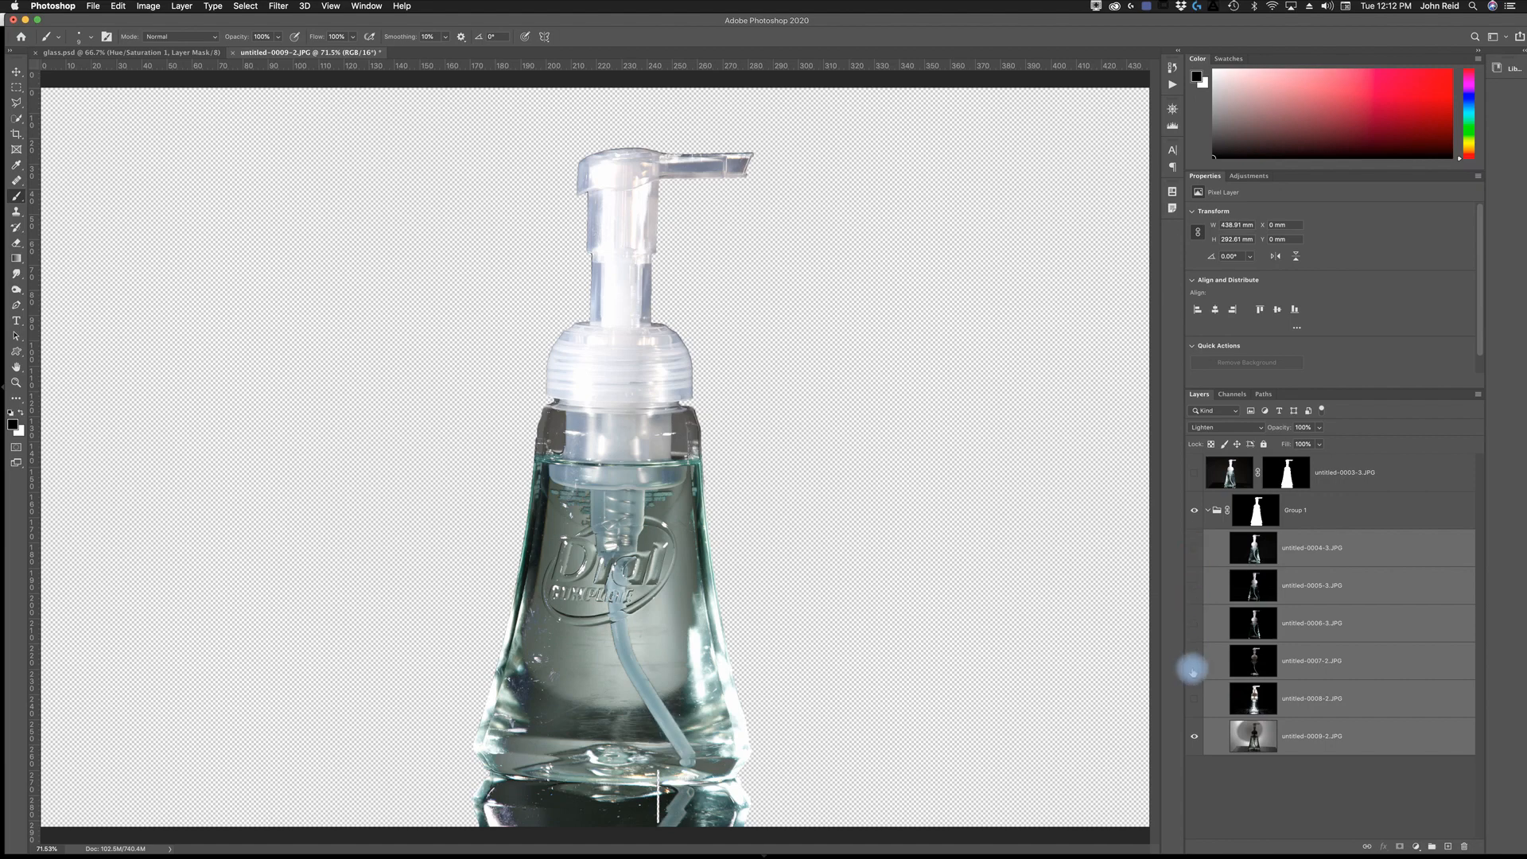
{"action": "left_click", "coordinate": [1192, 739], "text": "alt"}
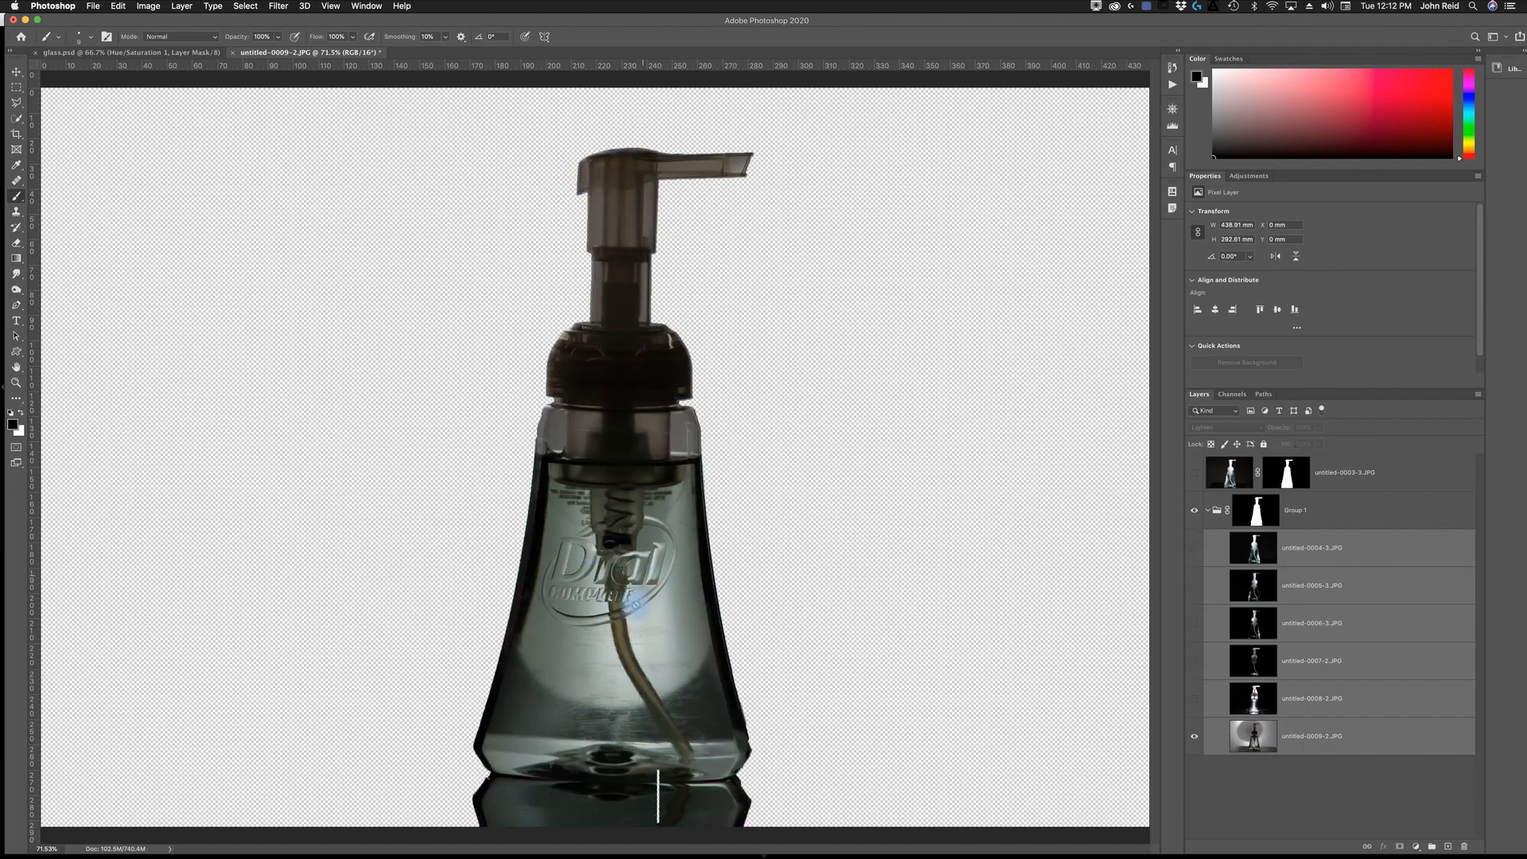
- Turn the 0007 and 0006 image layers back on over the backlit bottom layer
{"action": "left_click", "coordinate": [1192, 661]}
{"action": "left_click", "coordinate": [1192, 661]}
{"action": "left_click", "coordinate": [1192, 661]}
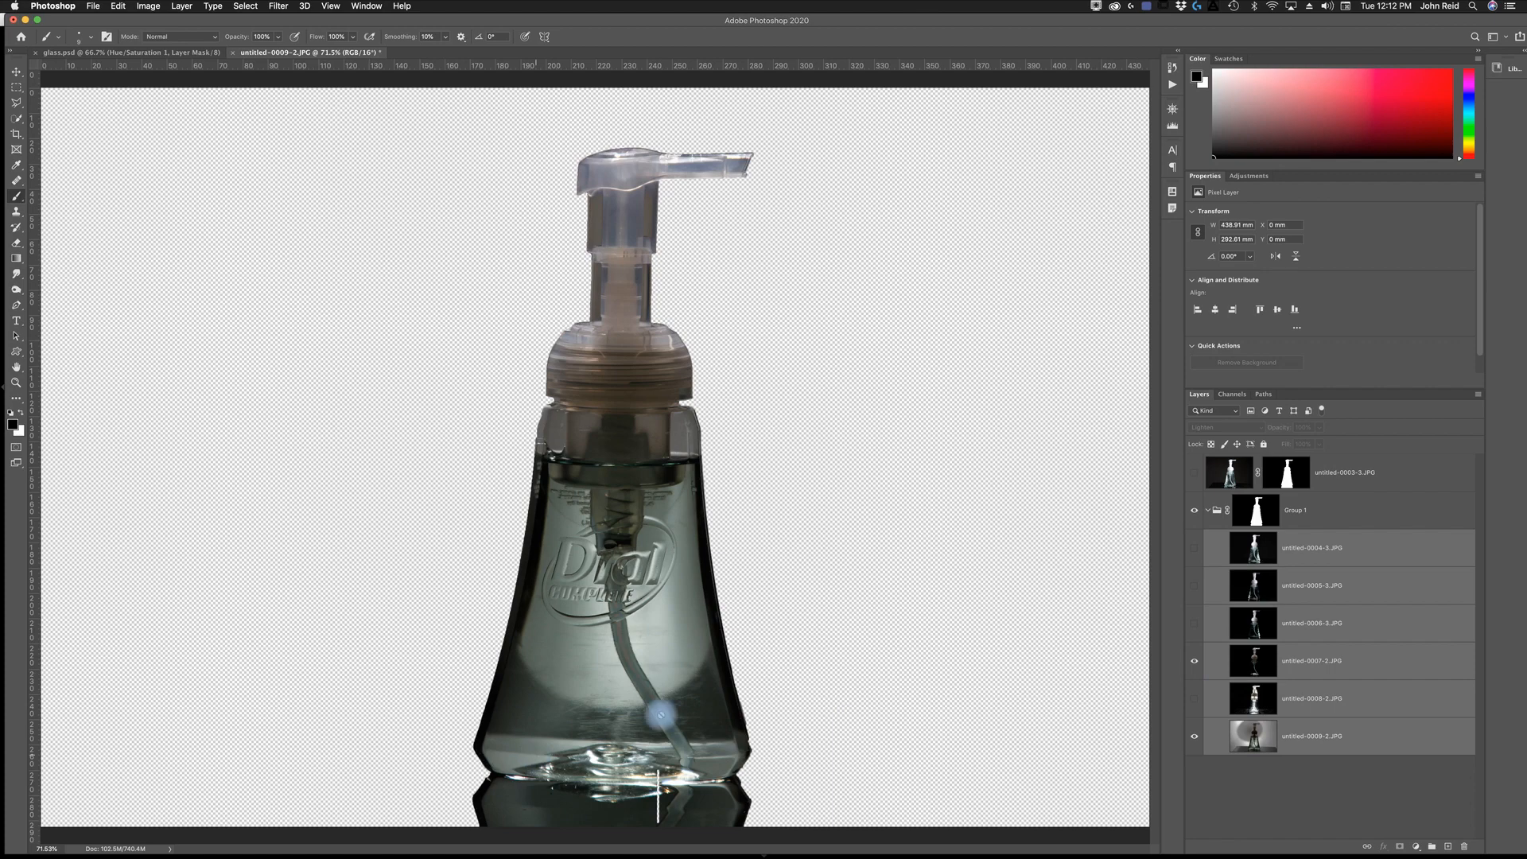
{"action": "left_click", "coordinate": [1195, 625]}
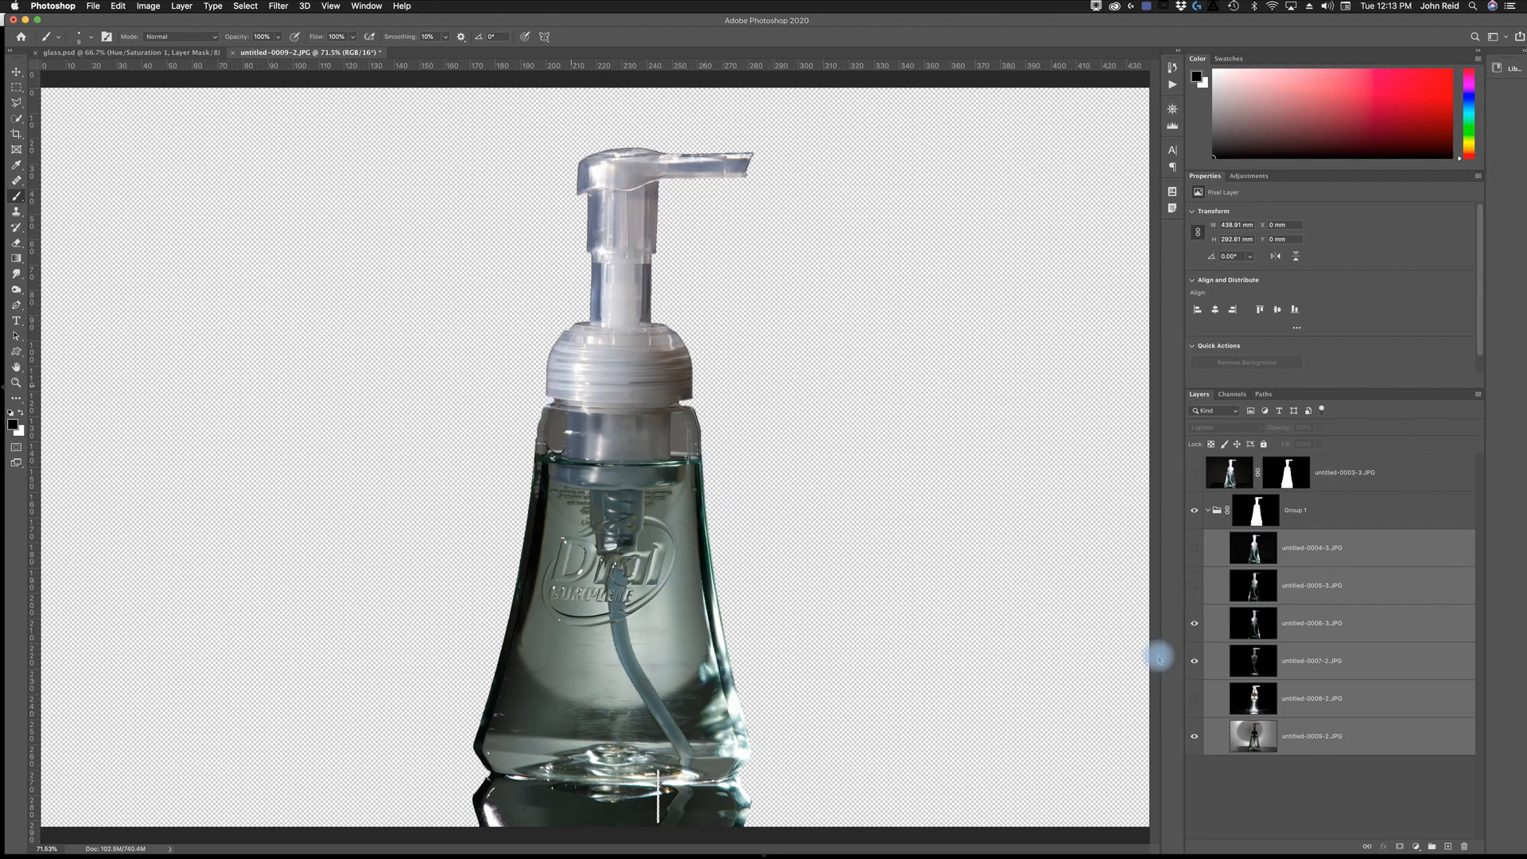
- Check the effect of the 0006 layer, keep it visible, and turn on the 0005 layer as well
{"action": "left_click", "coordinate": [1194, 625]}
{"action": "left_click", "coordinate": [1195, 625]}
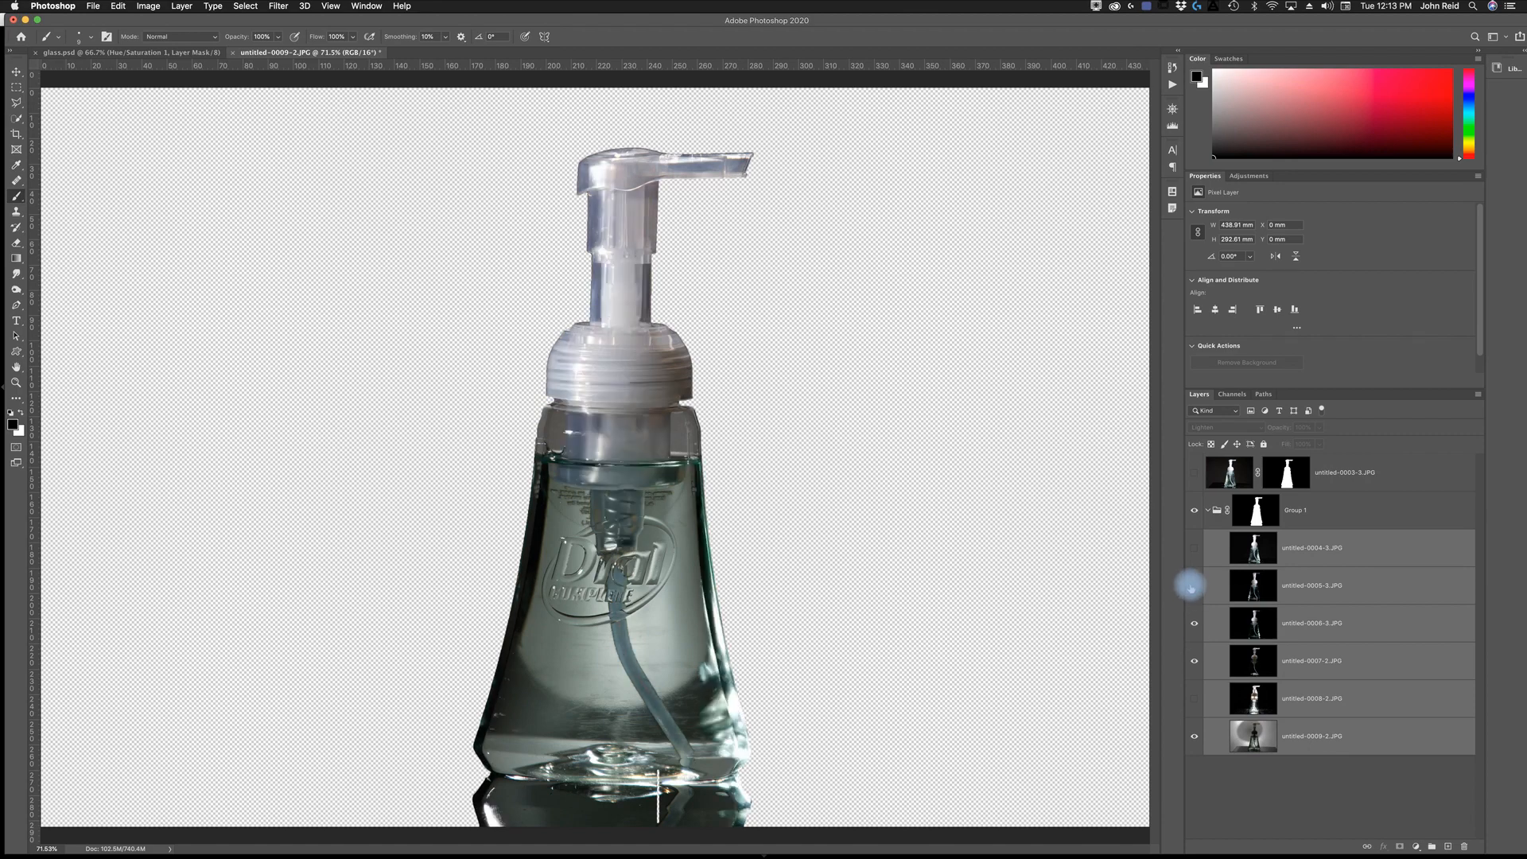
{"action": "left_click", "coordinate": [1193, 586]}
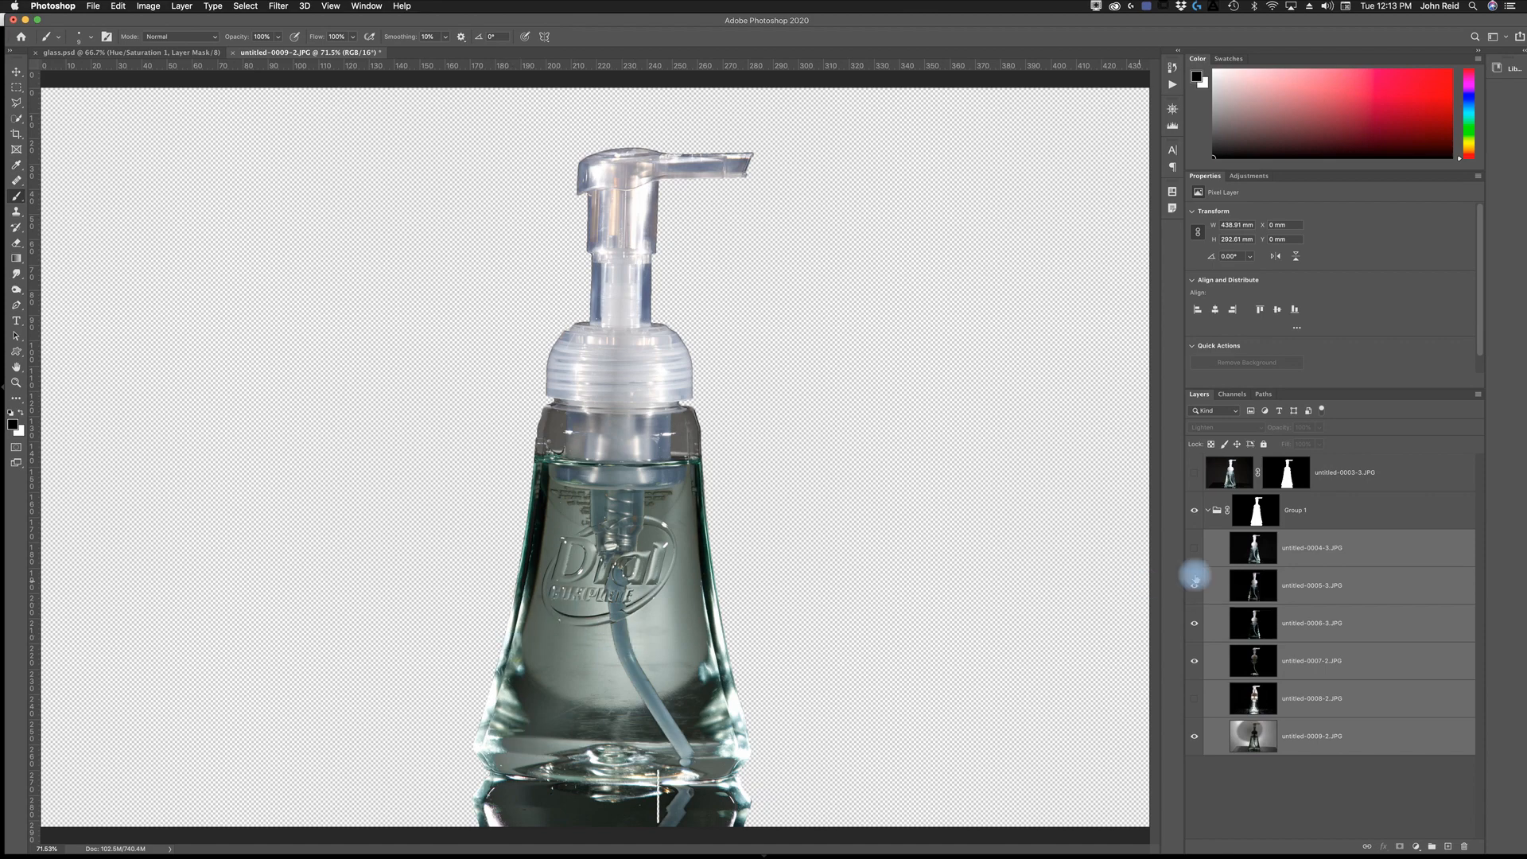
- Compare the composite repeatedly with and without the untitled-0004 image layer, leaving that layer hidden
{"action": "left_click", "coordinate": [1193, 549]}
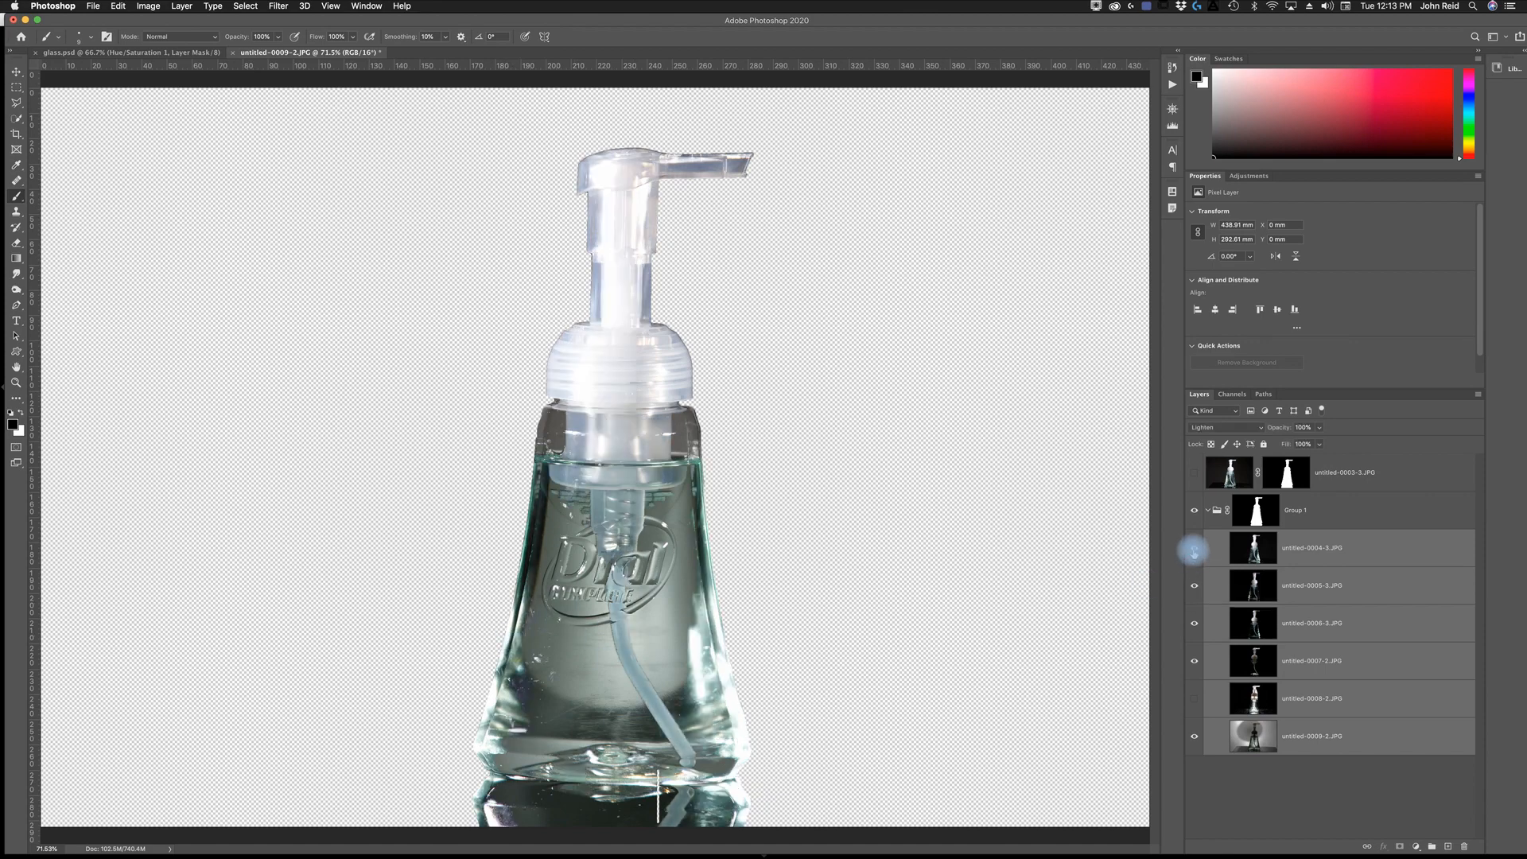
{"action": "left_click", "coordinate": [1193, 550]}
{"action": "left_click", "coordinate": [1192, 551]}
{"action": "left_click", "coordinate": [1193, 550]}
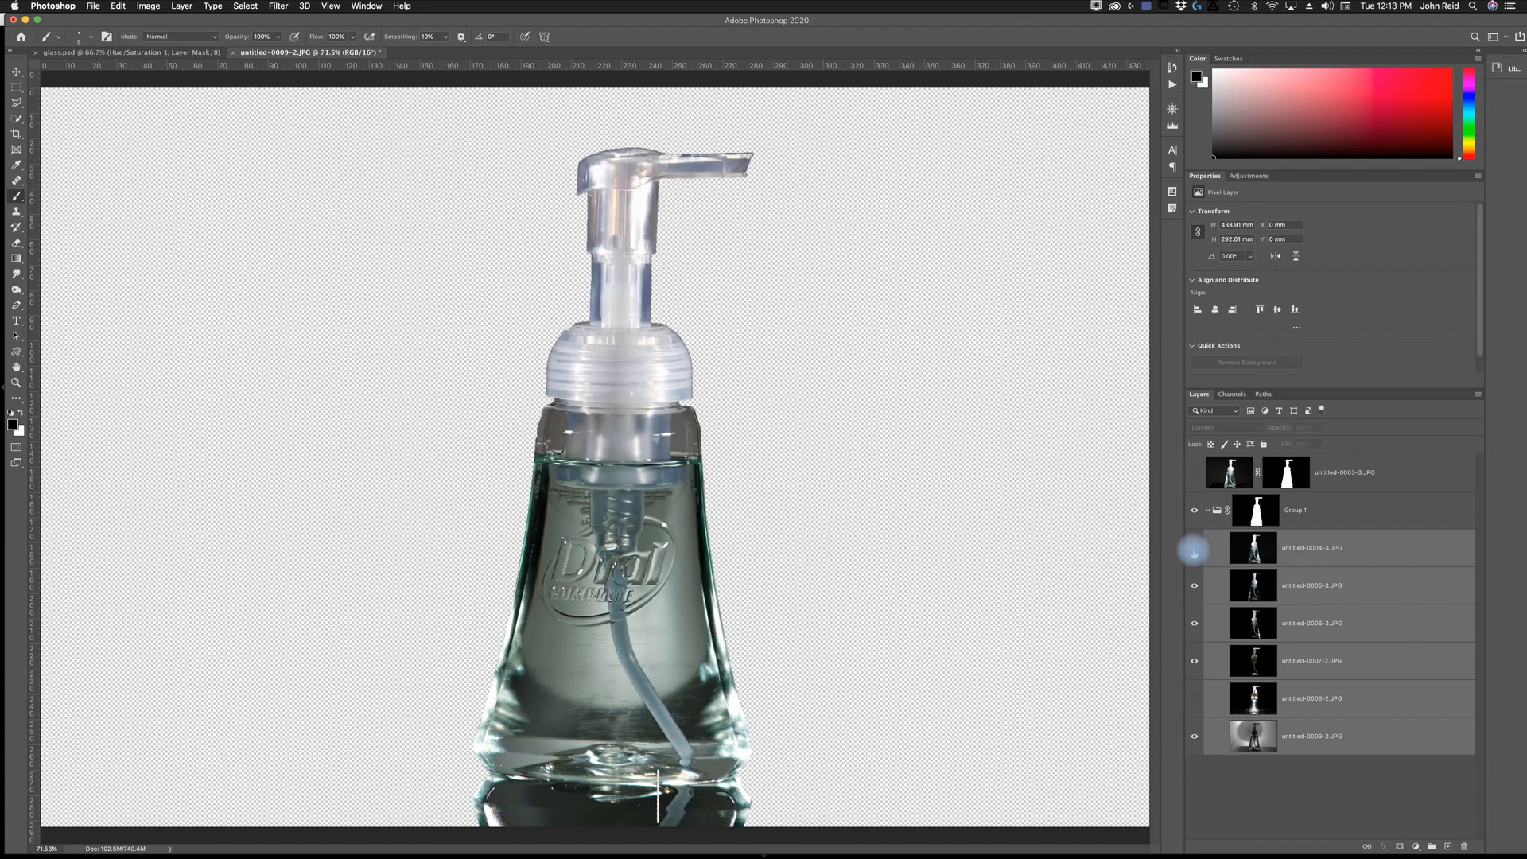
{"action": "left_click", "coordinate": [1193, 551]}
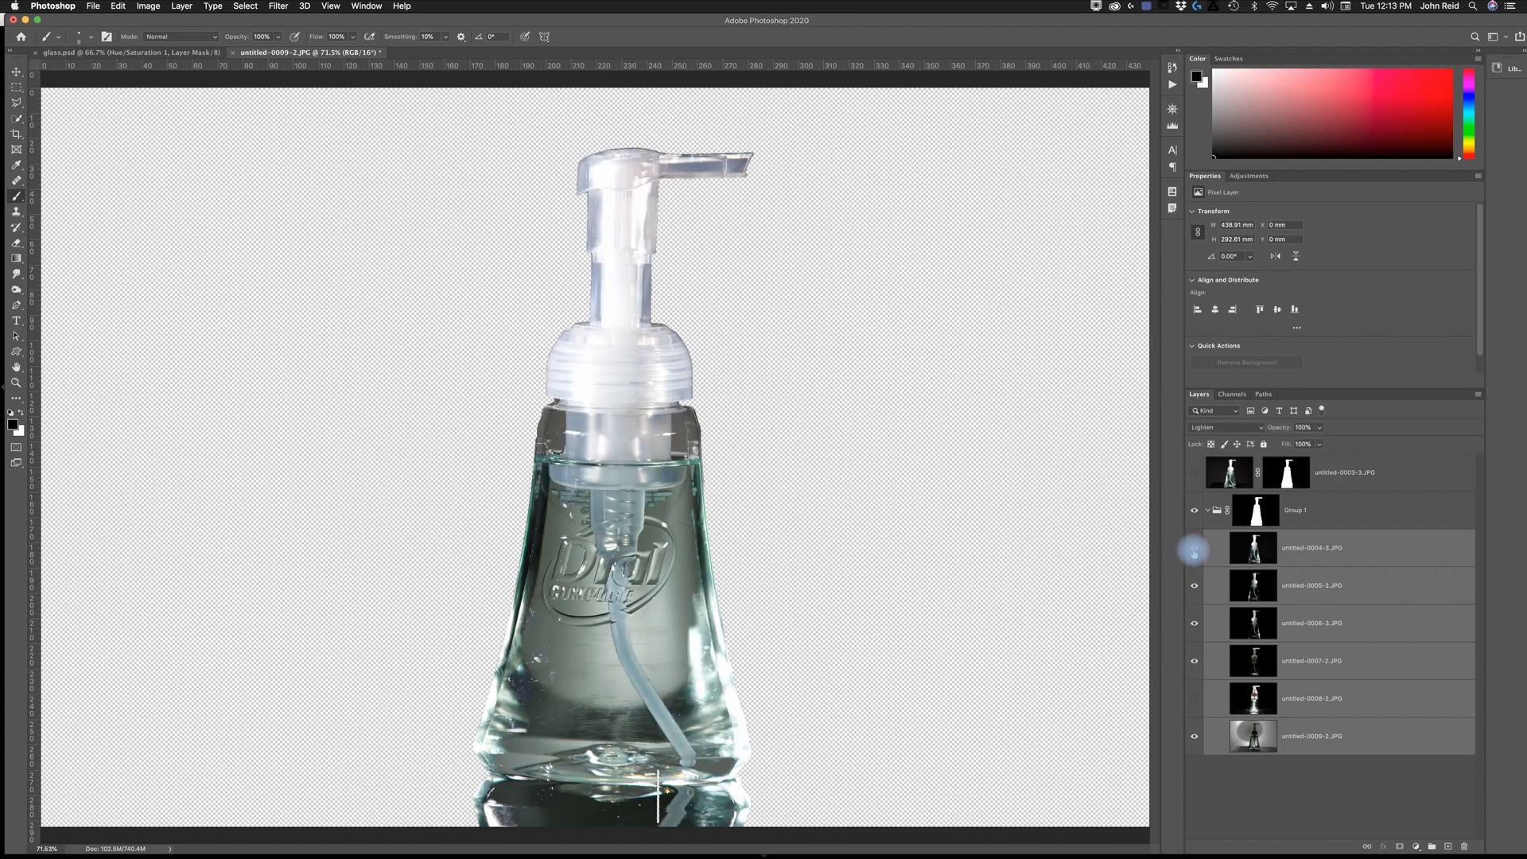
{"action": "left_click", "coordinate": [1193, 551]}
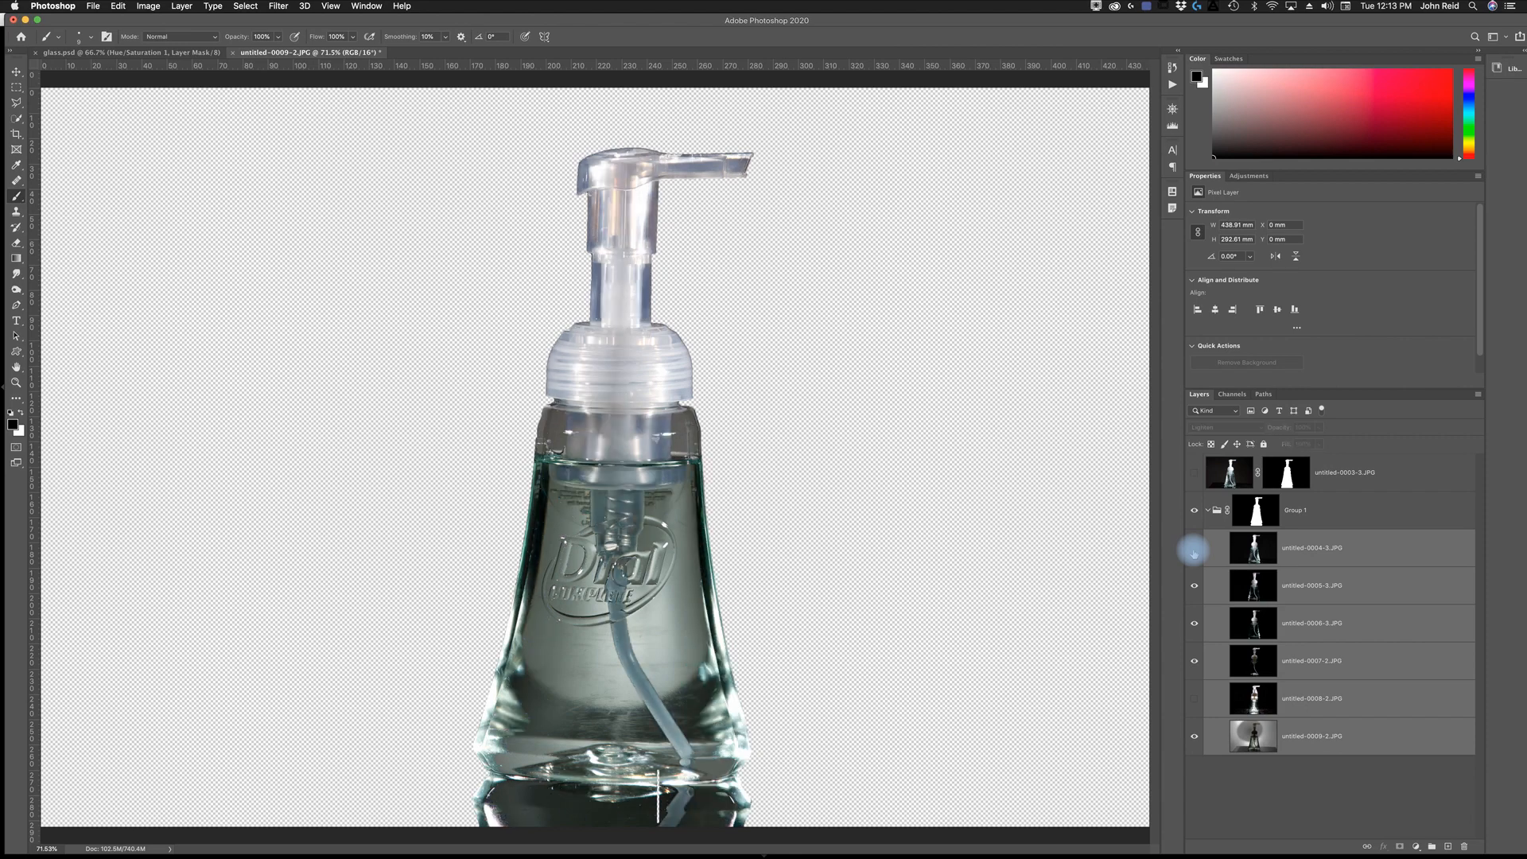
{"action": "left_click", "coordinate": [1193, 550]}
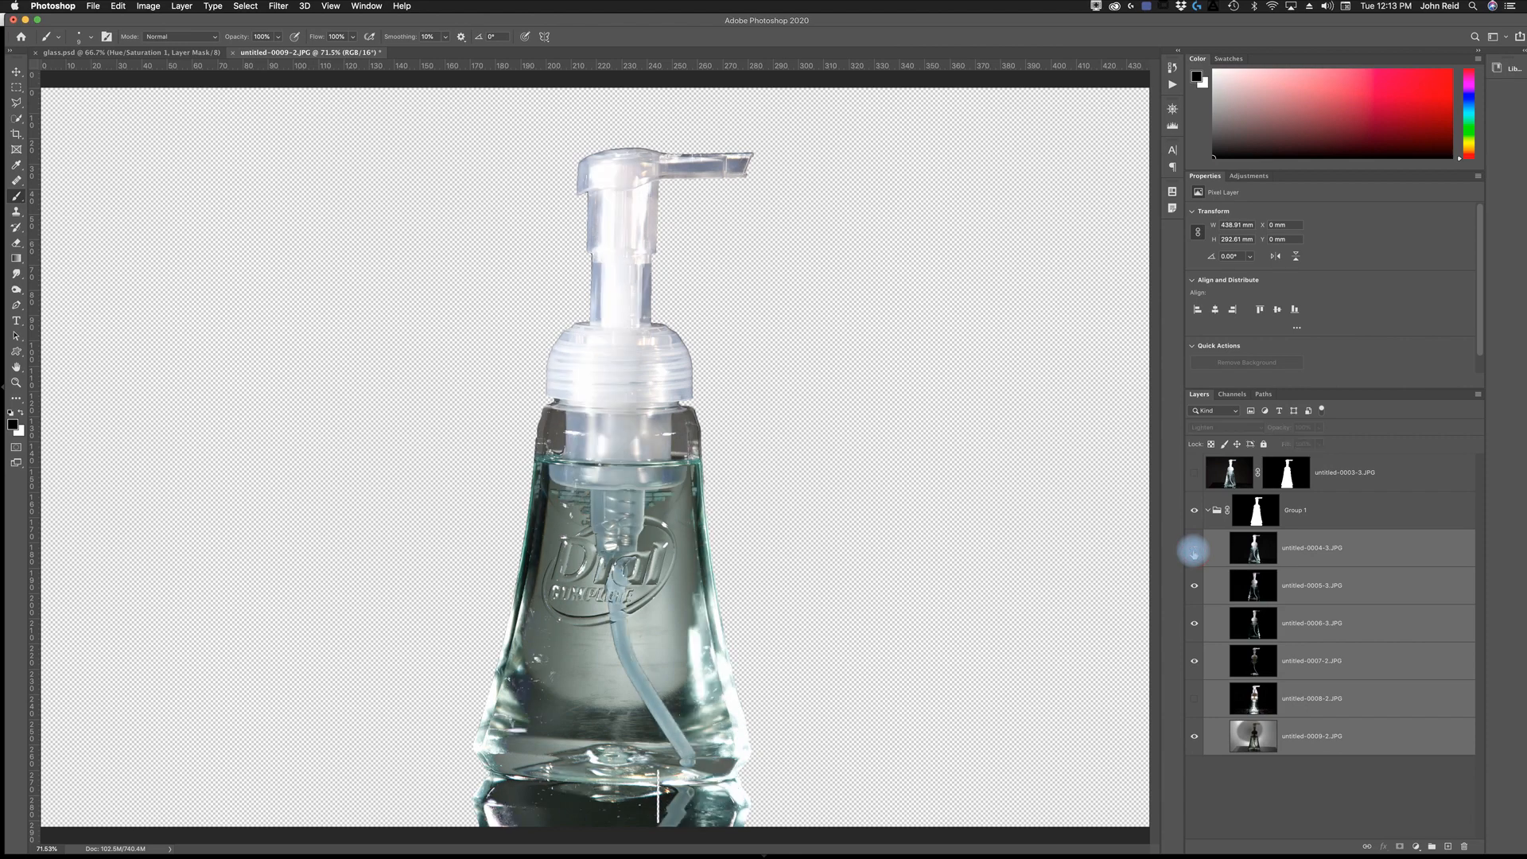
{"action": "left_click", "coordinate": [1193, 550]}
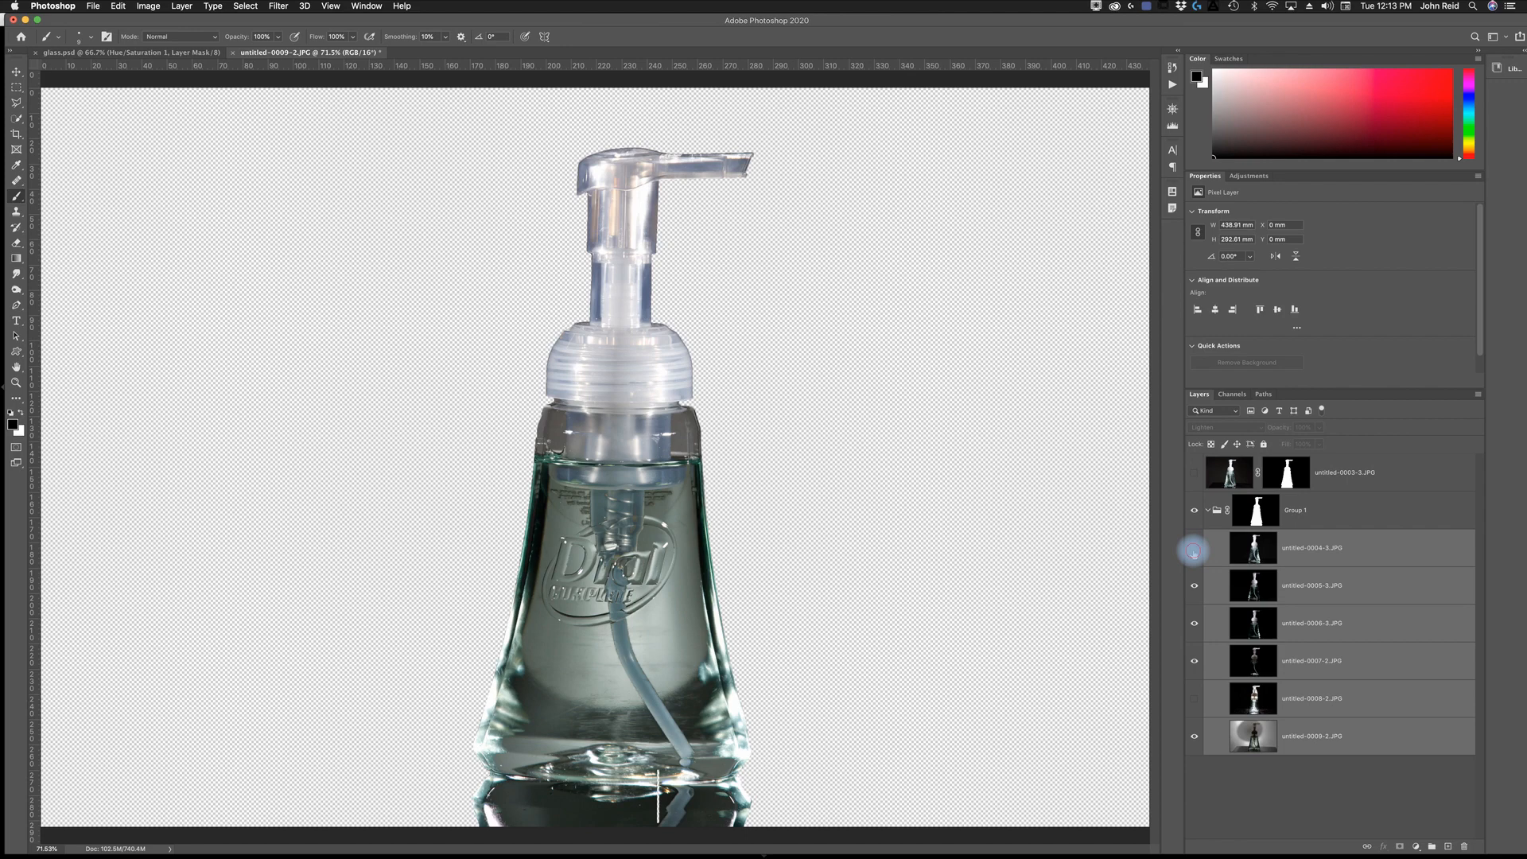
{"action": "left_click", "coordinate": [1193, 550]}
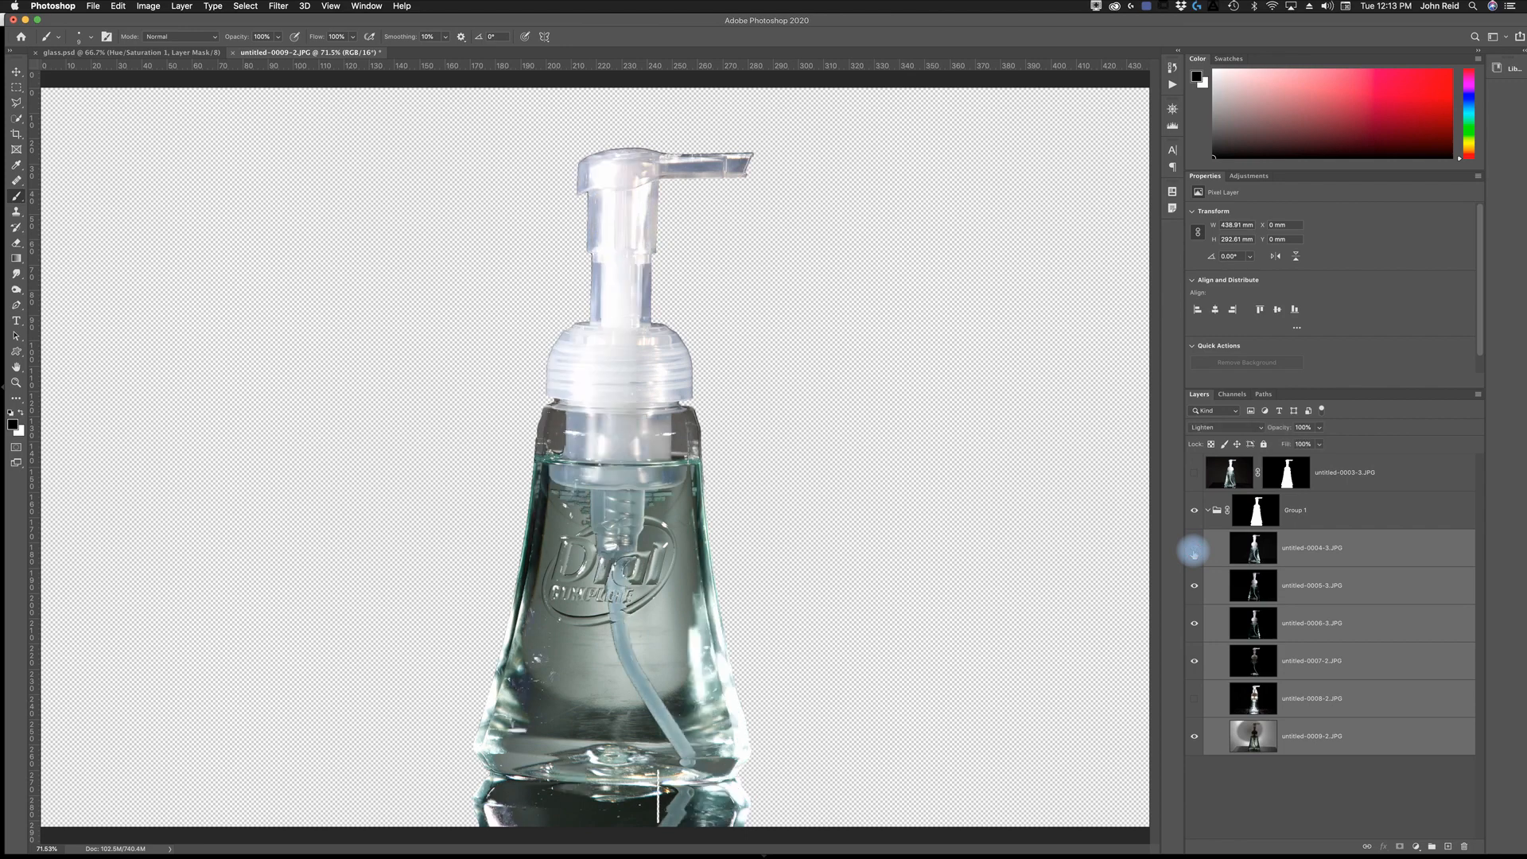
{"action": "left_click", "coordinate": [1193, 551]}
{"action": "left_click", "coordinate": [1193, 550]}
{"action": "left_click", "coordinate": [1193, 550]}
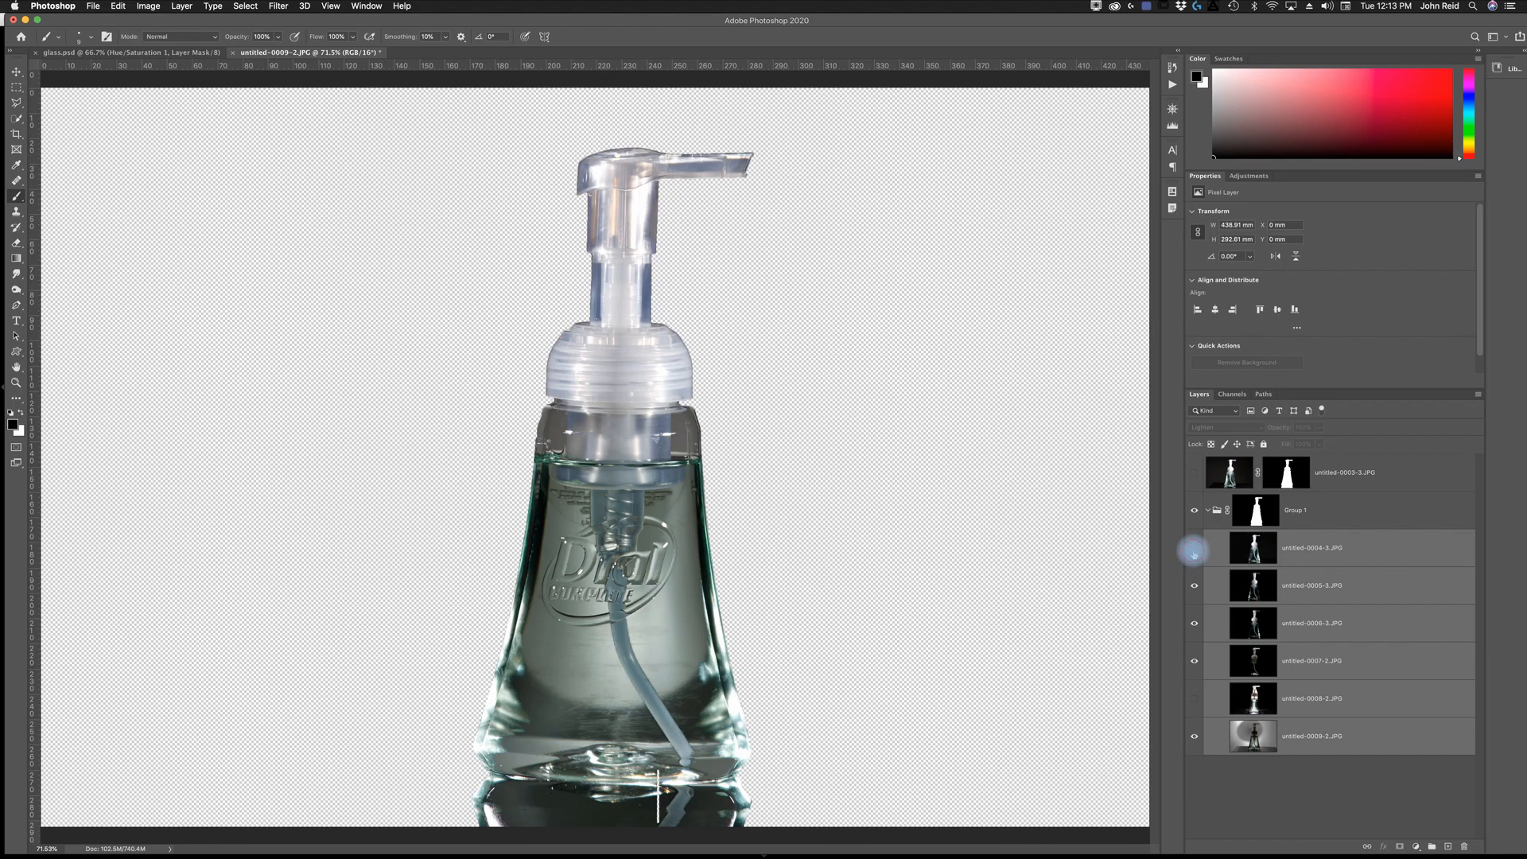
{"action": "left_click", "coordinate": [1193, 550]}
{"action": "left_click", "coordinate": [1194, 551]}
{"action": "left_click", "coordinate": [1194, 550]}
{"action": "left_click", "coordinate": [1193, 550]}
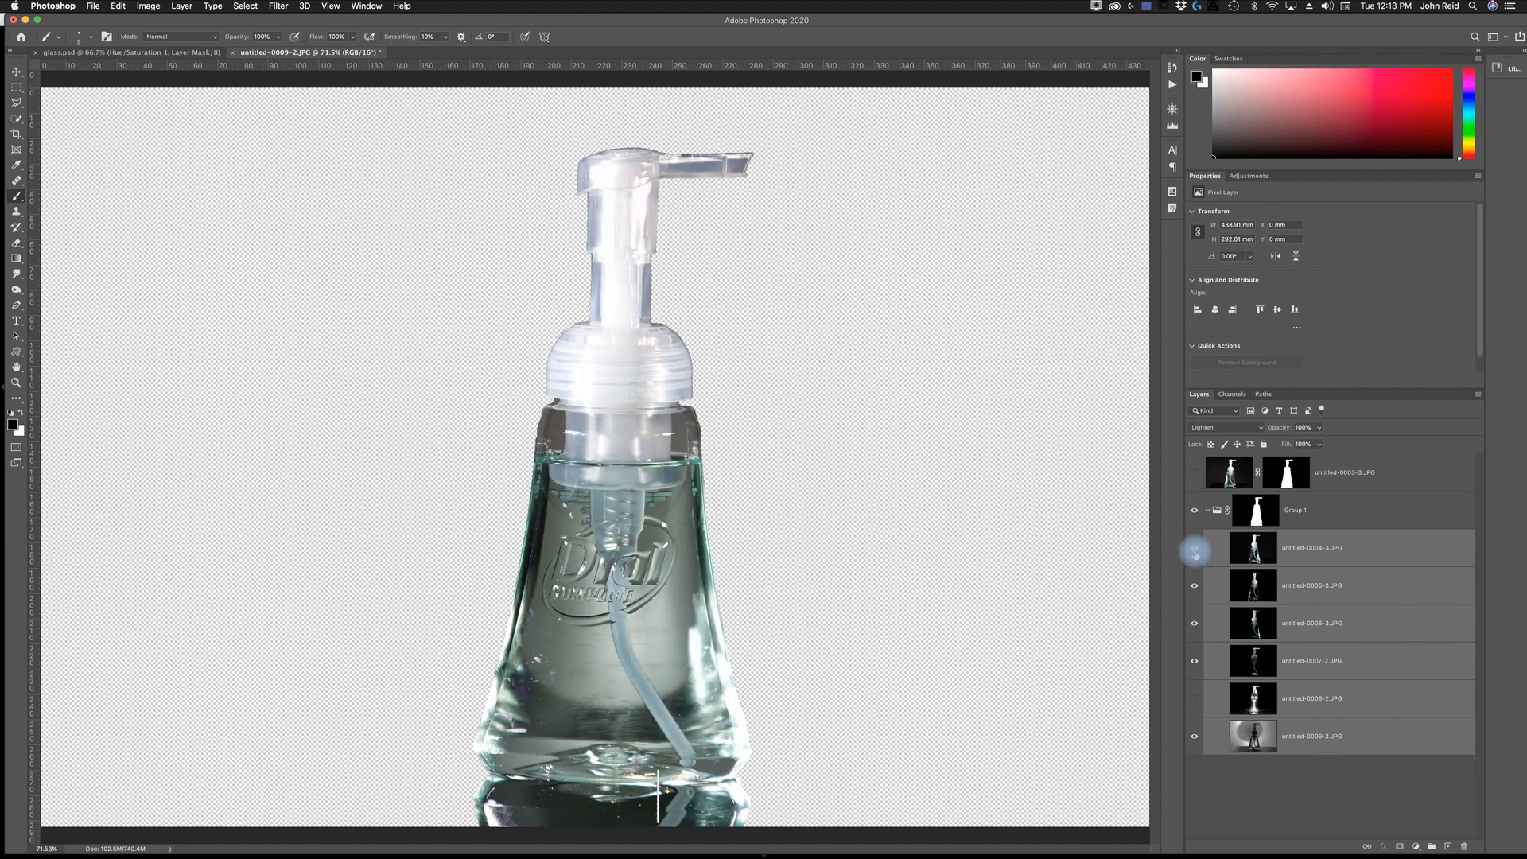
{"action": "left_click", "coordinate": [1194, 550]}
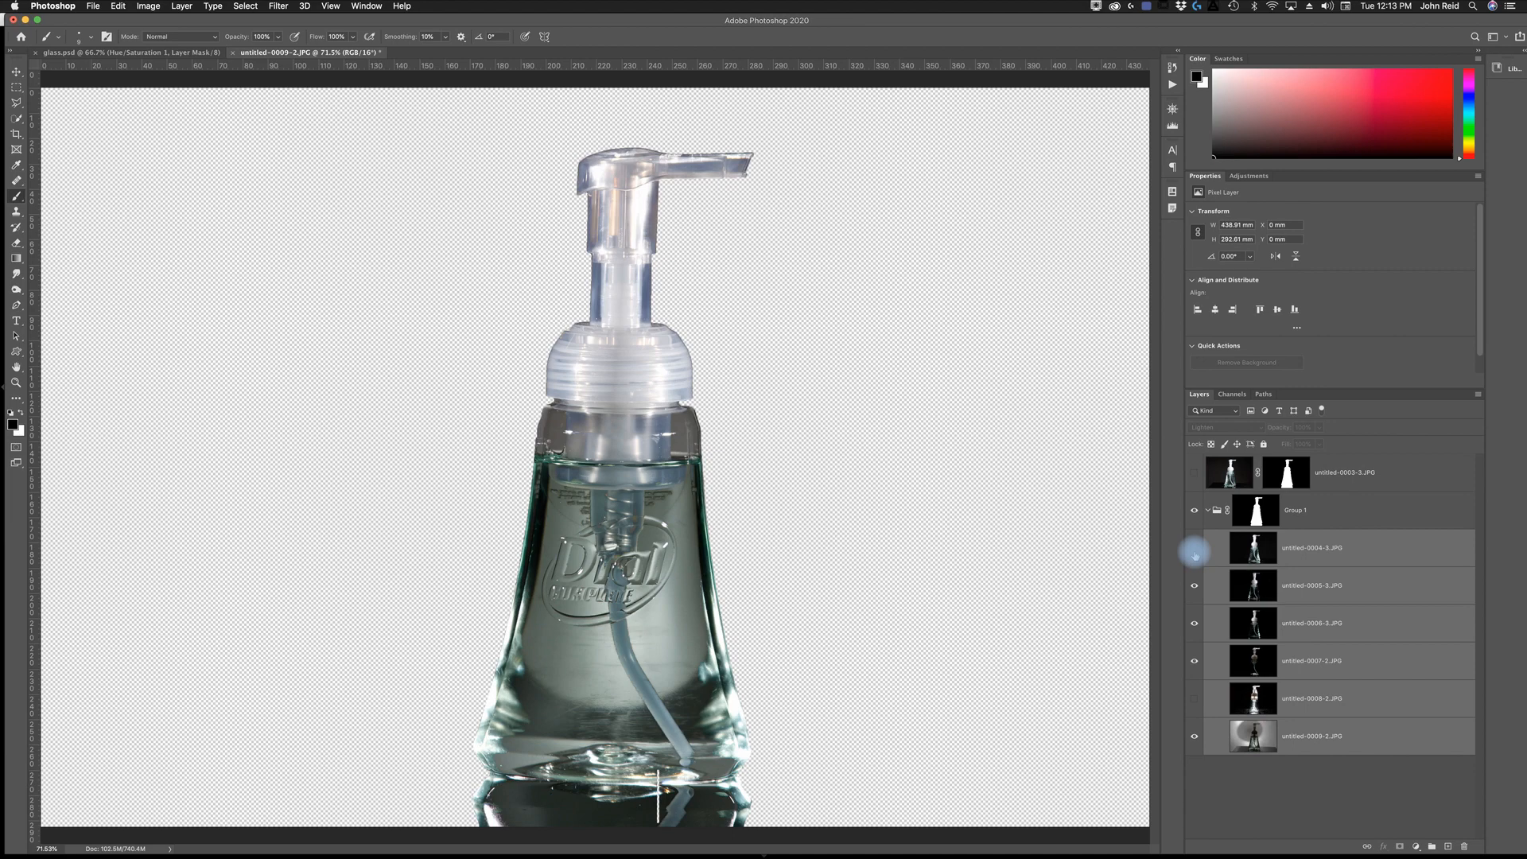
{"action": "left_click", "coordinate": [1194, 550]}
{"action": "left_click", "coordinate": [1194, 550]}
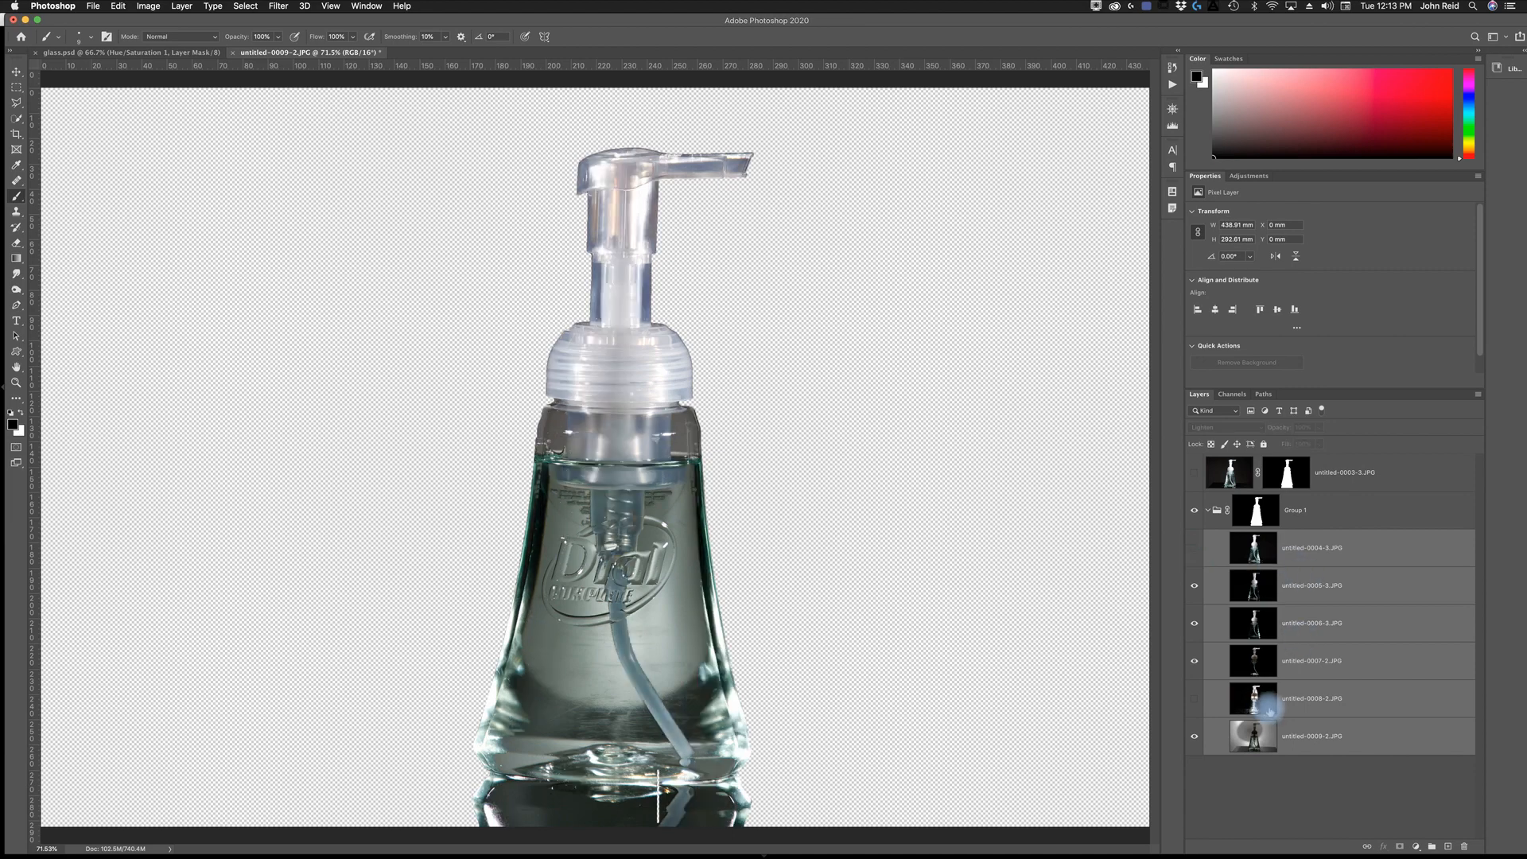
- Deselect the image layers and set the feather of Group 1's bottle mask to 0.9 px
{"action": "left_click", "coordinate": [1365, 797]}
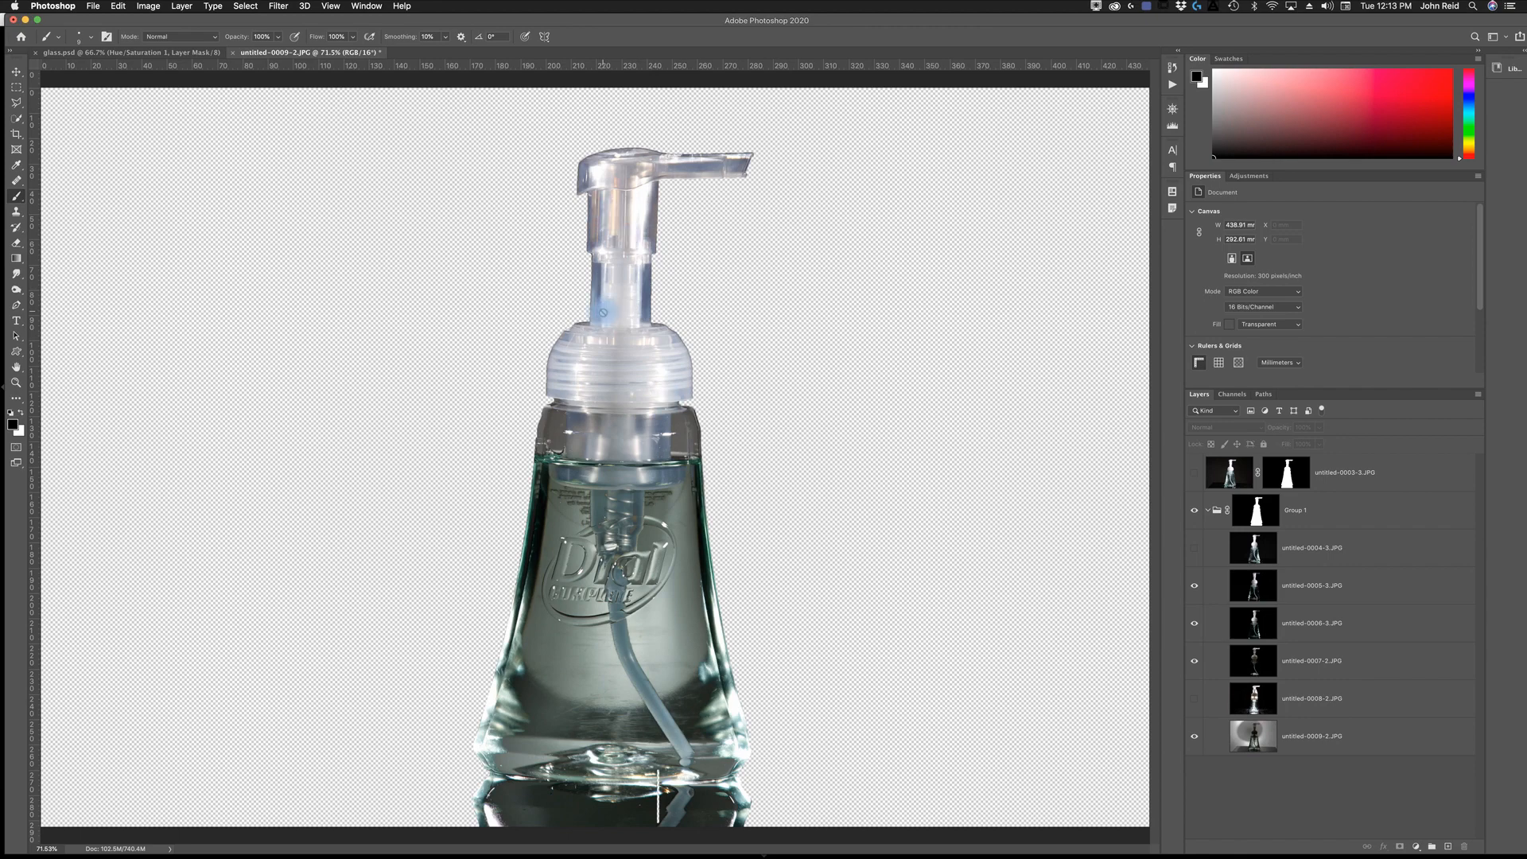
{"action": "left_click", "coordinate": [1214, 510]}
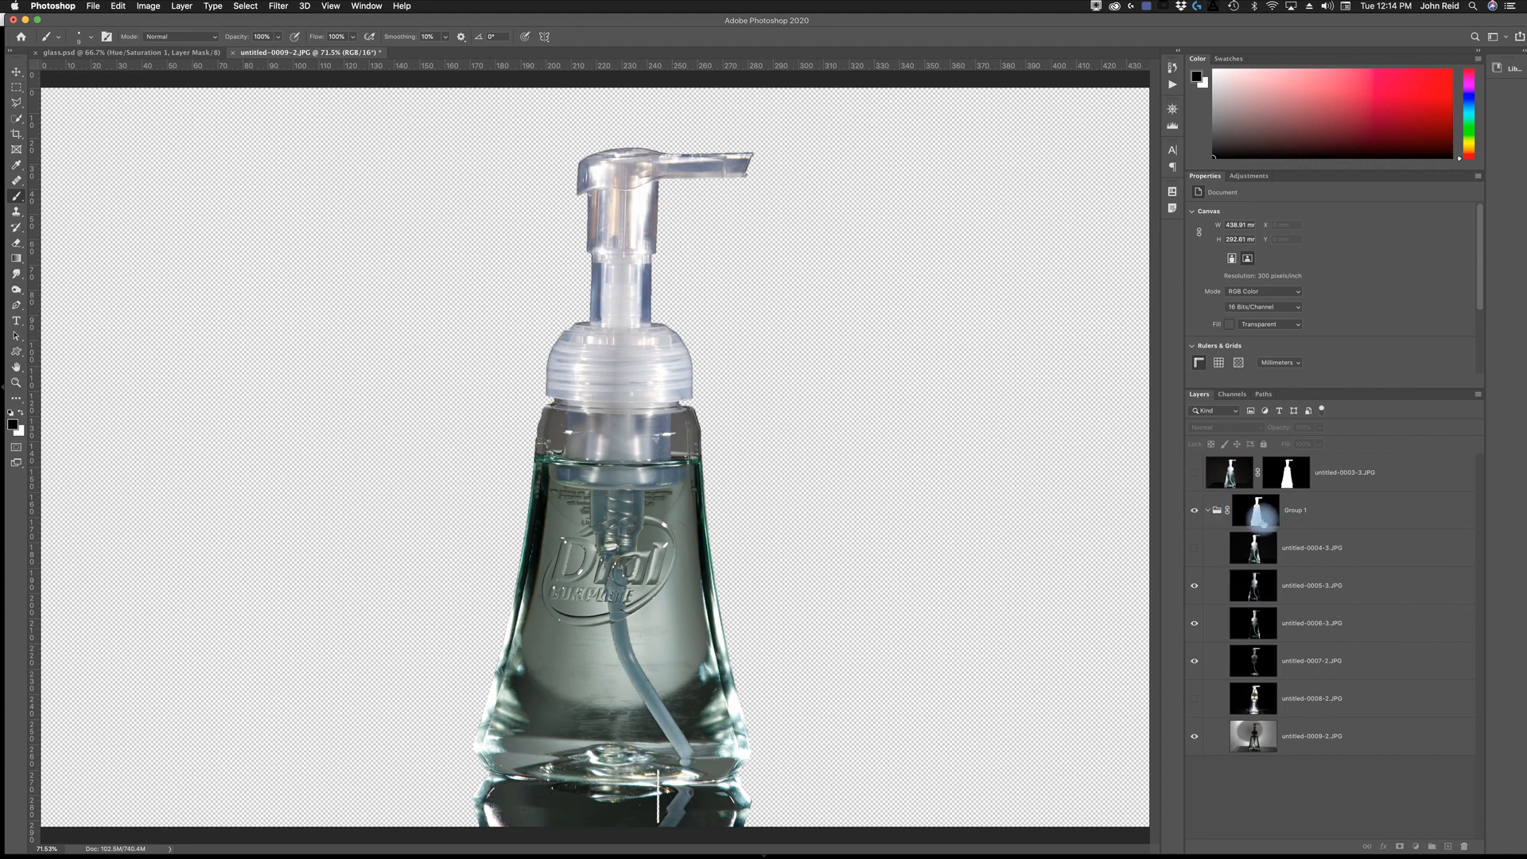
{"action": "left_click", "coordinate": [1256, 515]}
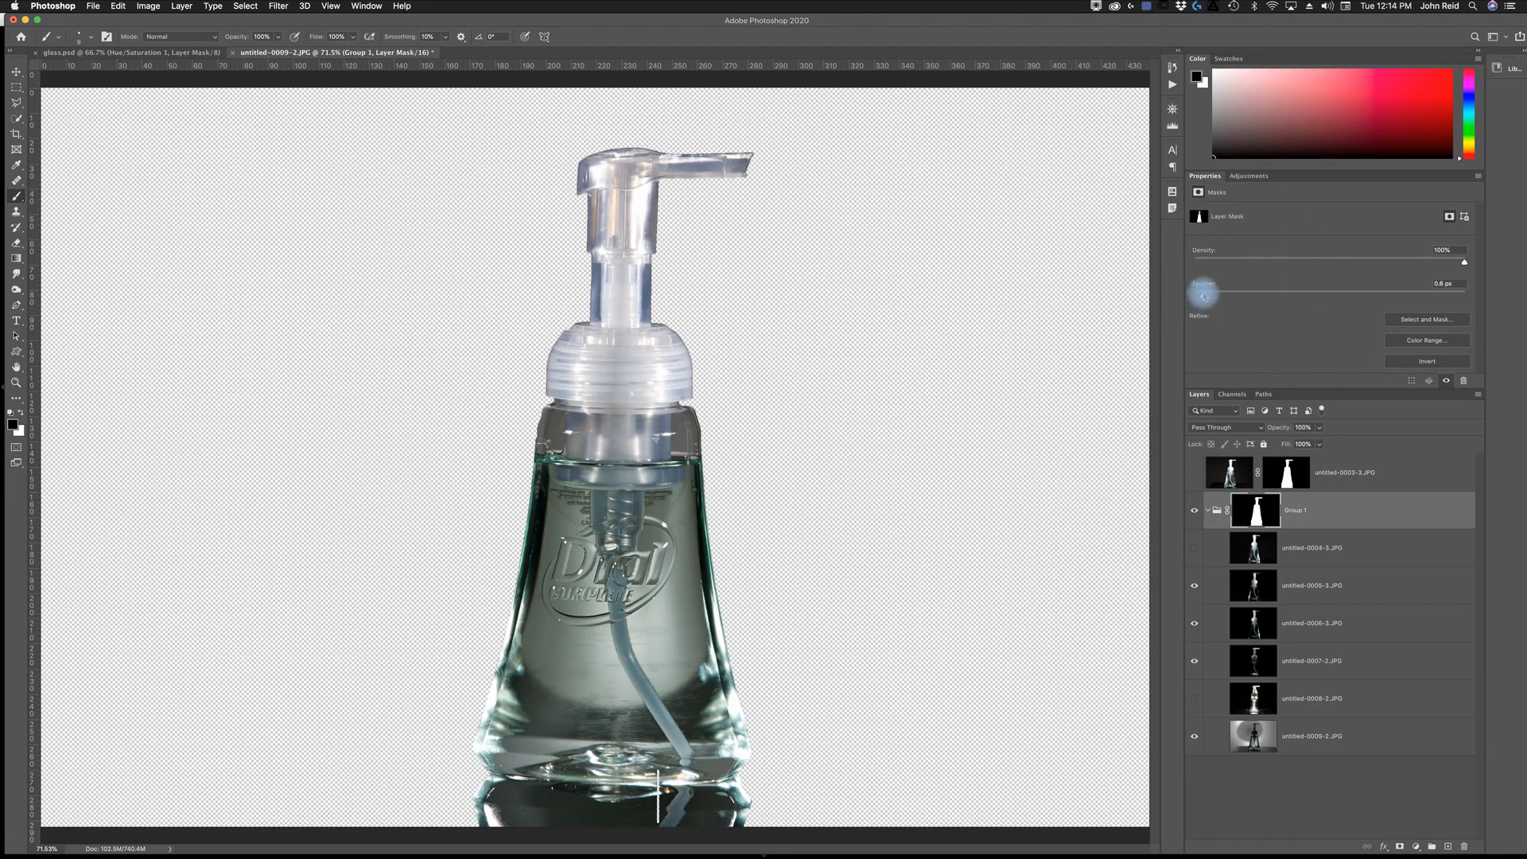
{"action": "left_click_drag", "start_coordinate": [1206, 297], "coordinate": [1204, 295]}
{"action": "left_click", "coordinate": [1256, 513]}
{"action": "left_click", "coordinate": [1197, 512]}
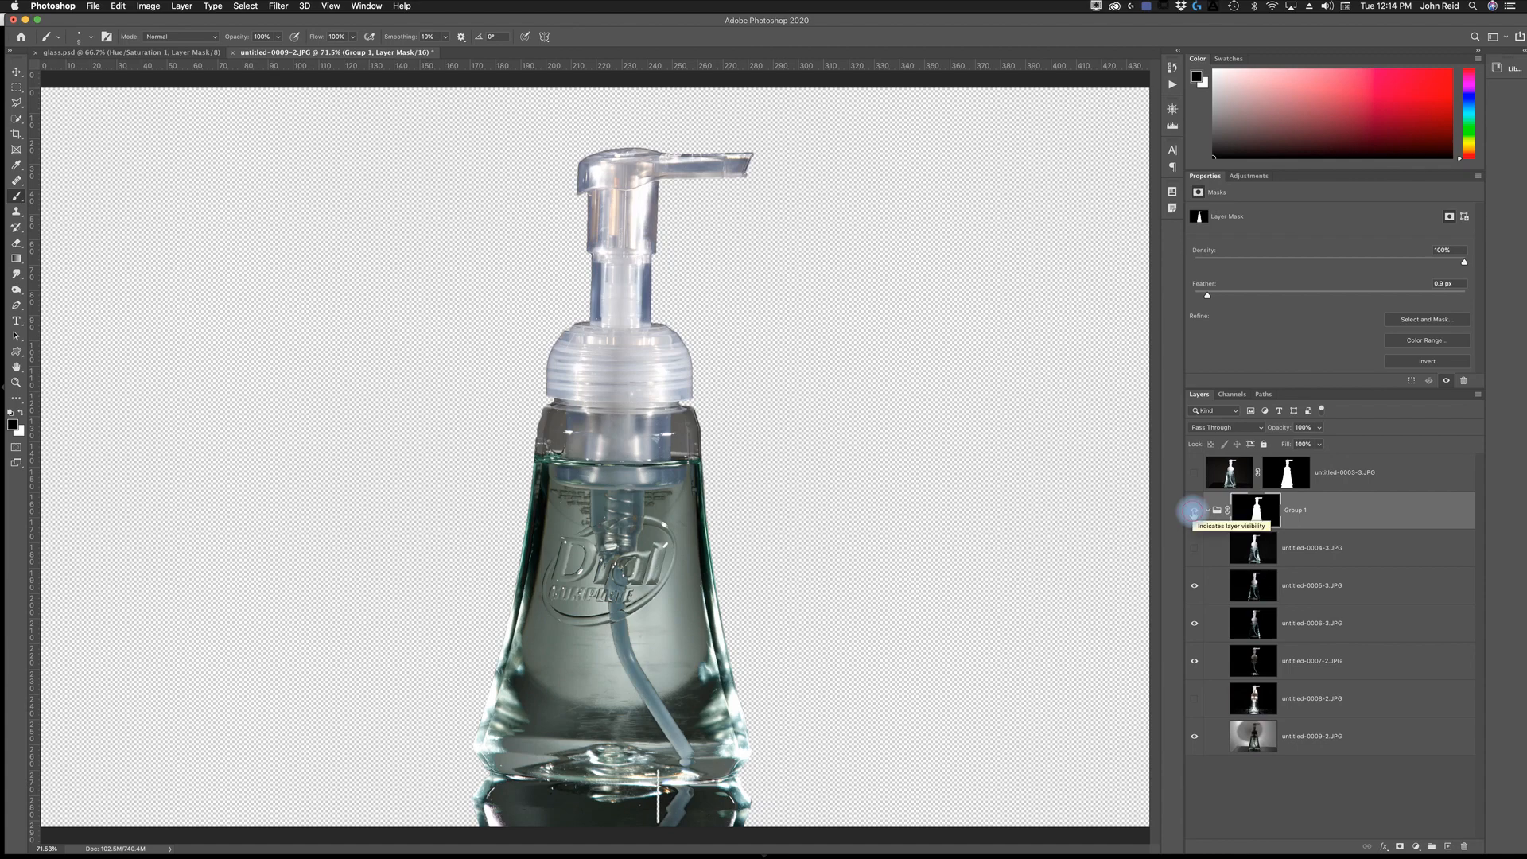
{"action": "left_click", "coordinate": [1192, 513]}
{"action": "left_click", "coordinate": [1193, 513]}
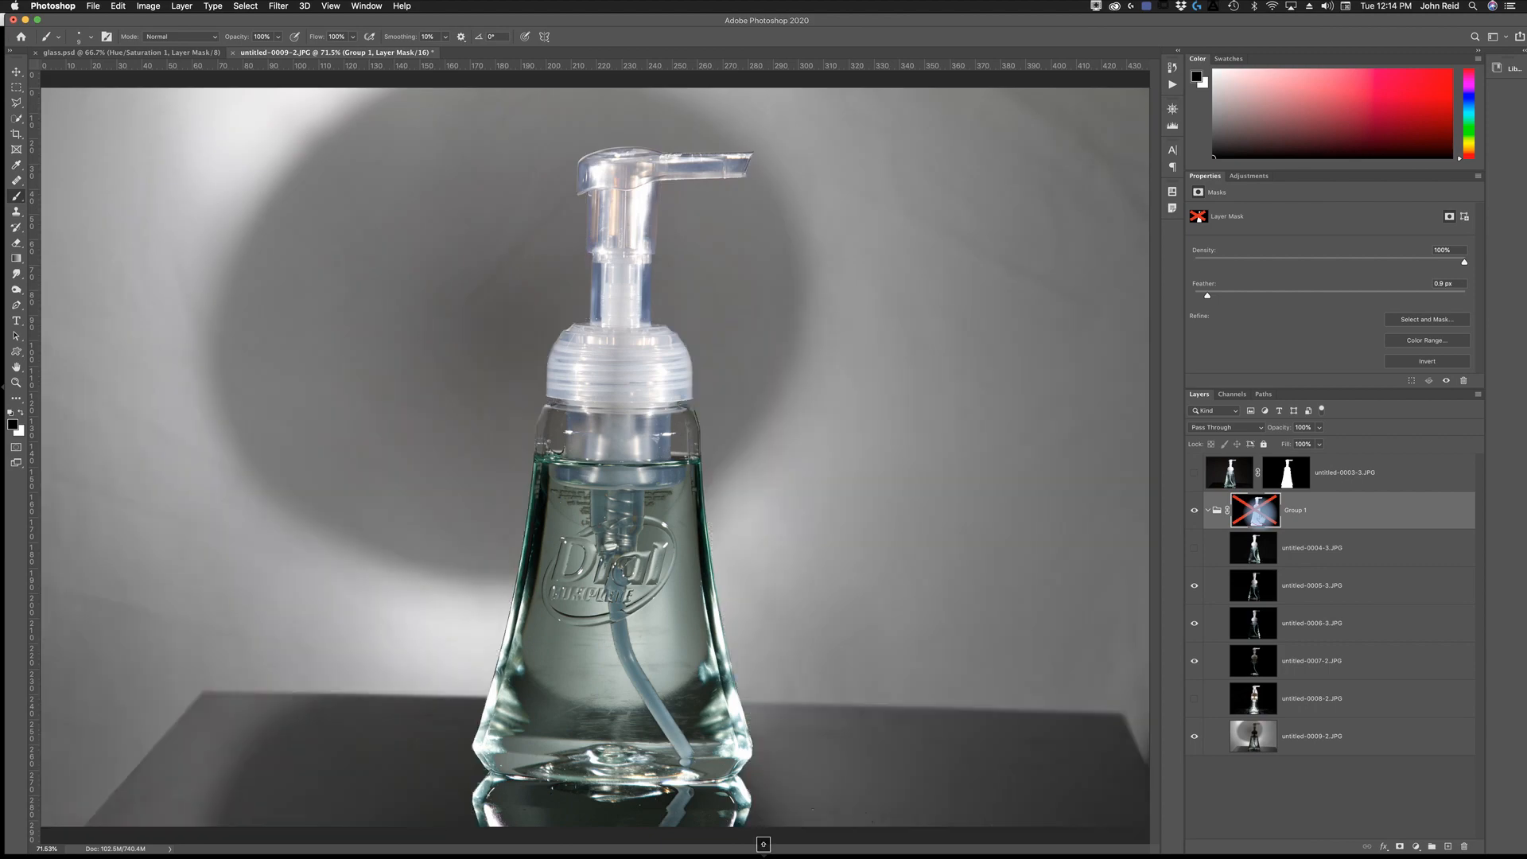
{"action": "left_click", "coordinate": [1255, 510], "text": "shift"}
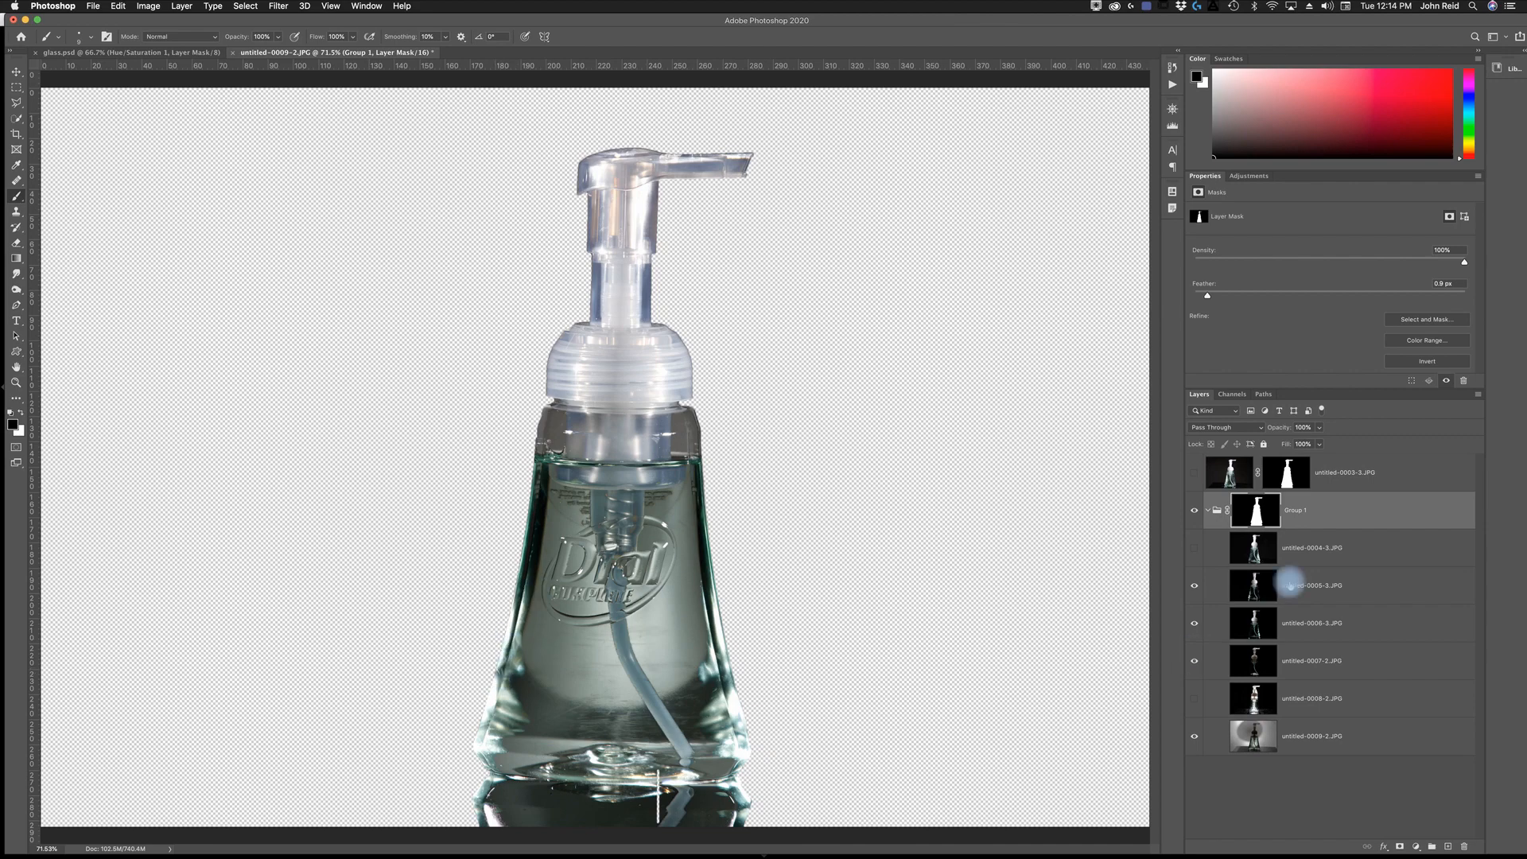
- Collapse Group 1 and place a bright green Solid Color fill layer with a hue of 124 beneath it
{"action": "left_click", "coordinate": [1207, 510]}
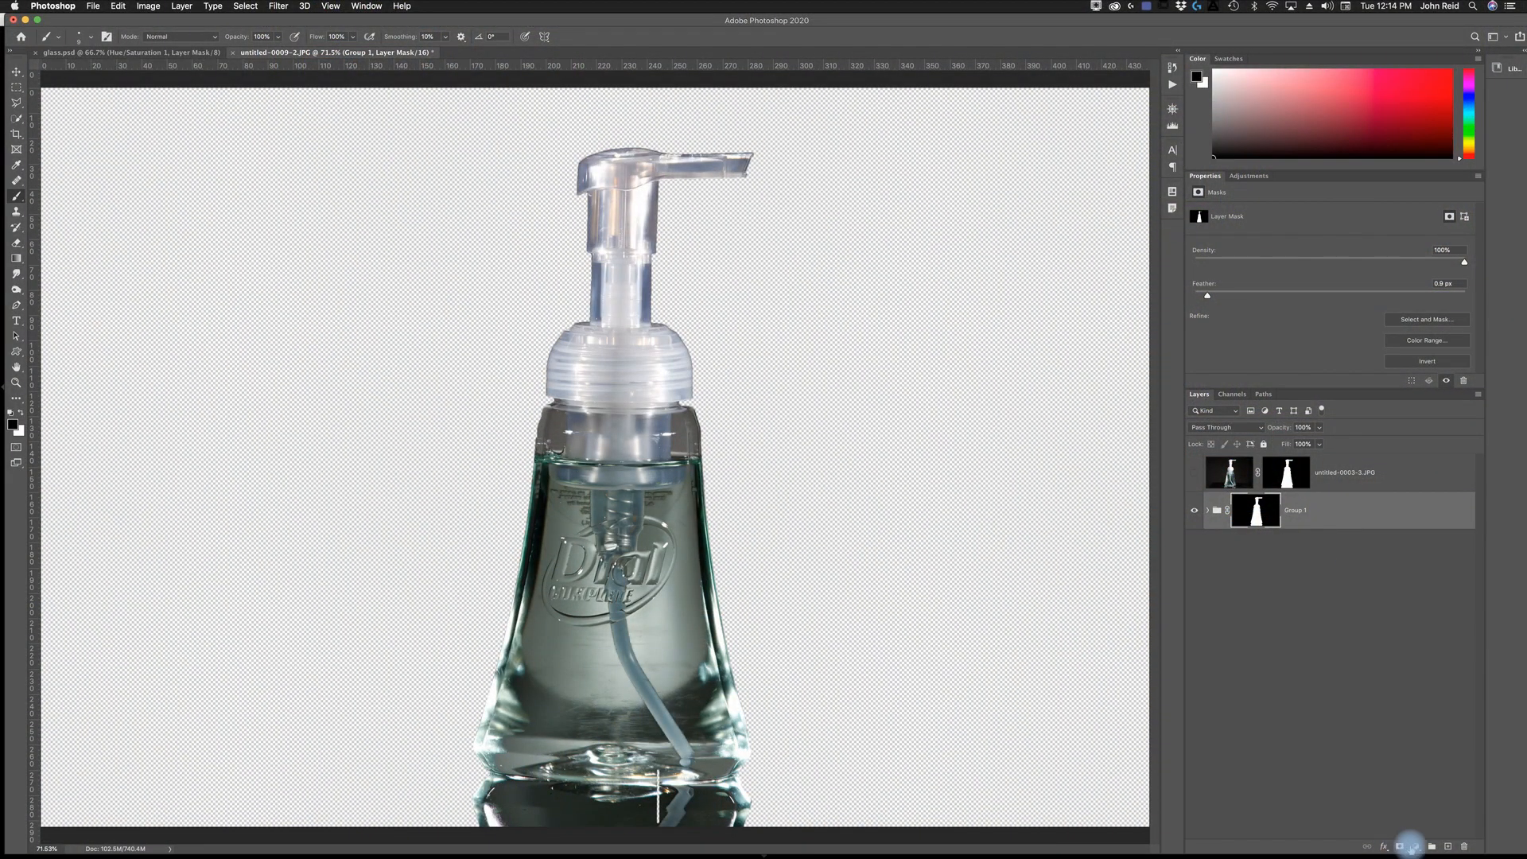
{"action": "left_click", "coordinate": [1416, 847]}
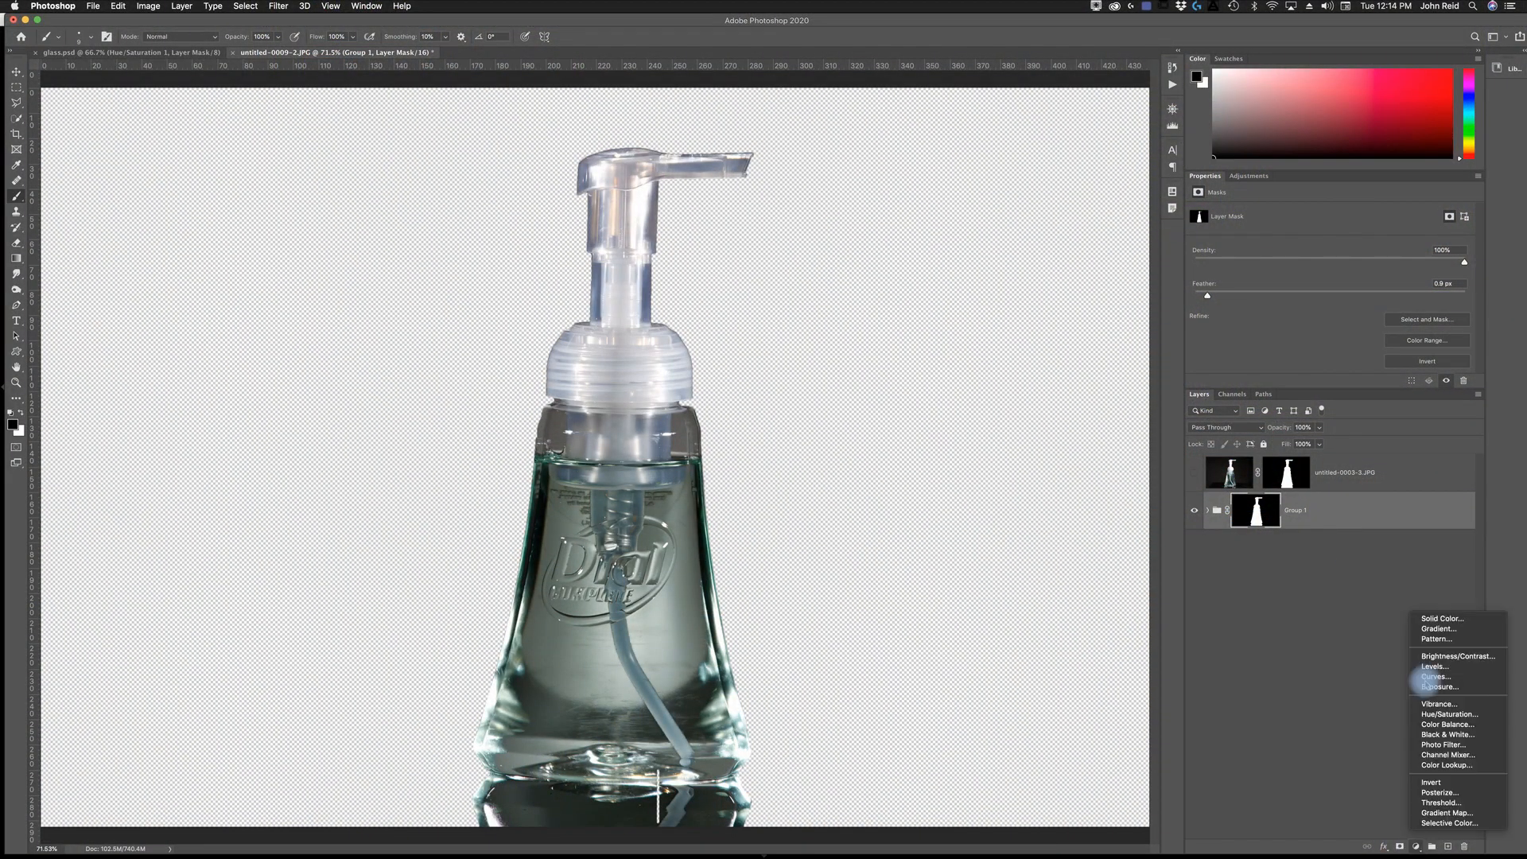
{"action": "left_click", "coordinate": [1431, 617]}
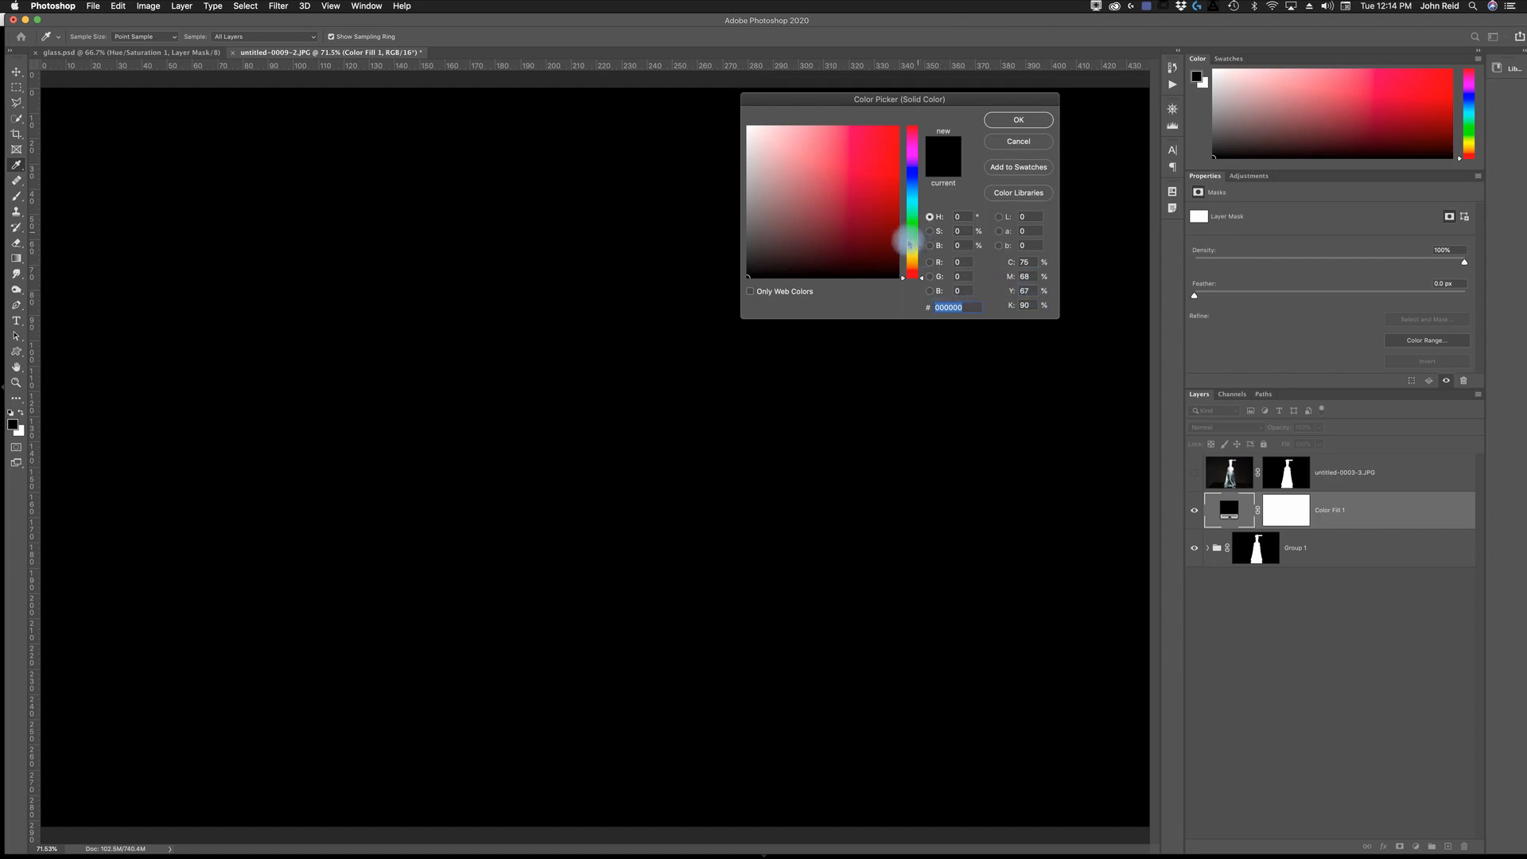
{"action": "left_click", "coordinate": [912, 237]}
{"action": "left_click_drag", "start_coordinate": [904, 236], "coordinate": [909, 228]}
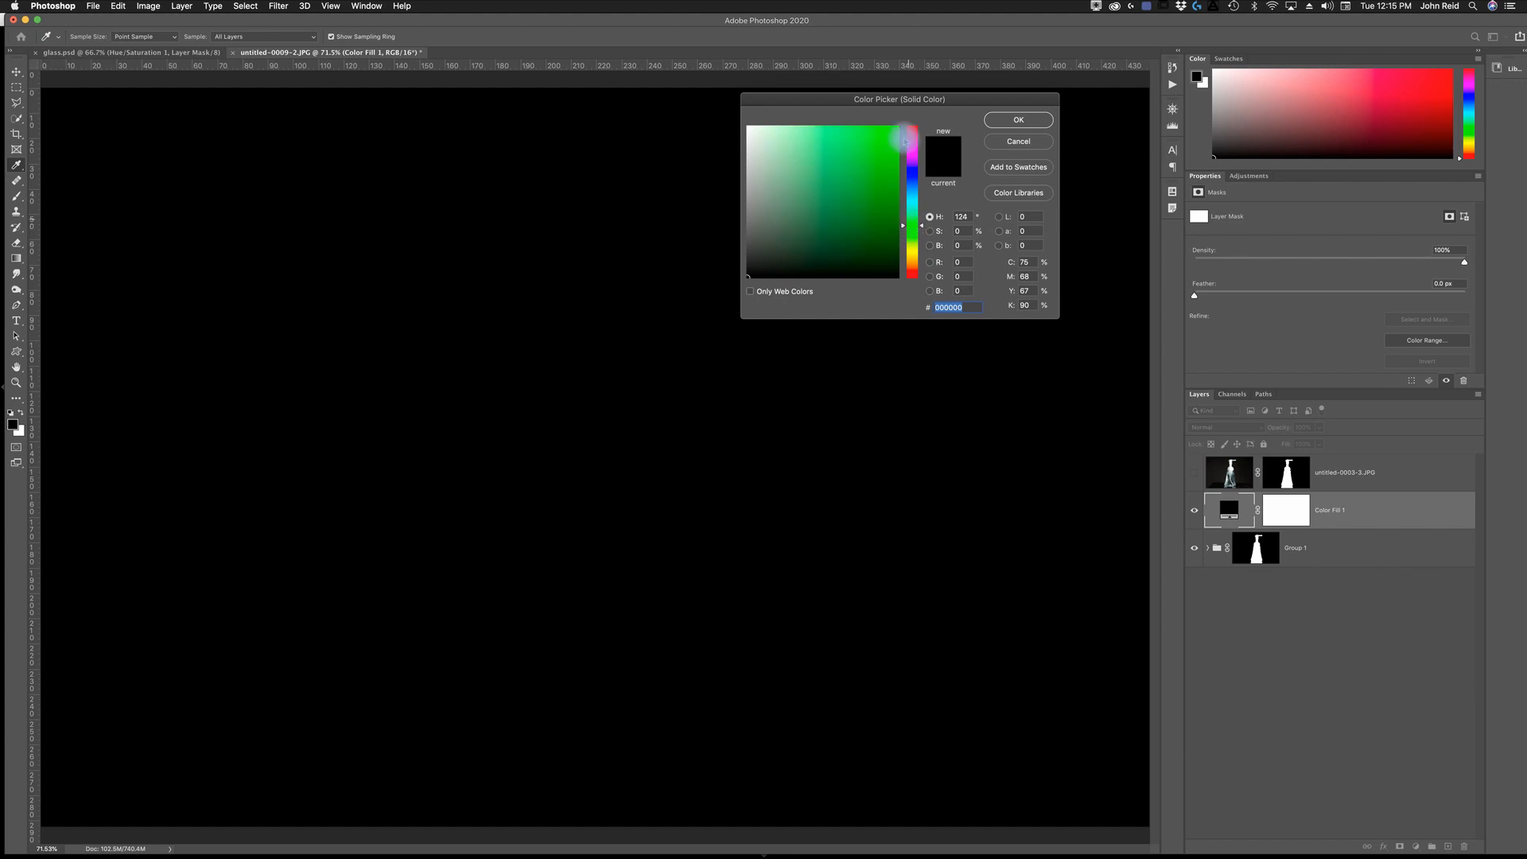
{"action": "left_click", "coordinate": [882, 145]}
{"action": "left_click", "coordinate": [1020, 119]}
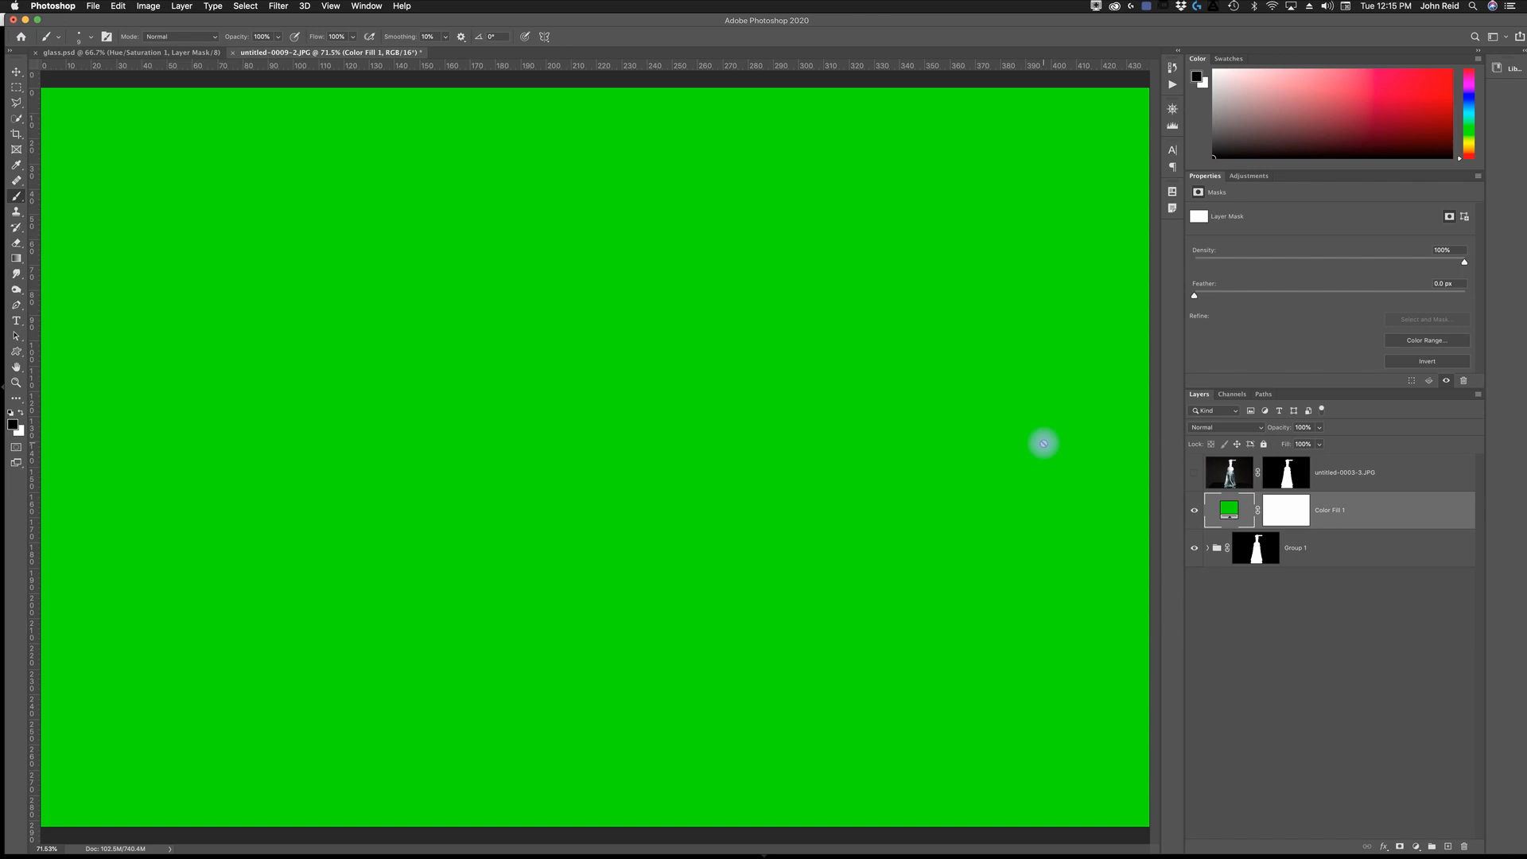
{"action": "left_click_drag", "start_coordinate": [1355, 510], "coordinate": [1350, 567]}
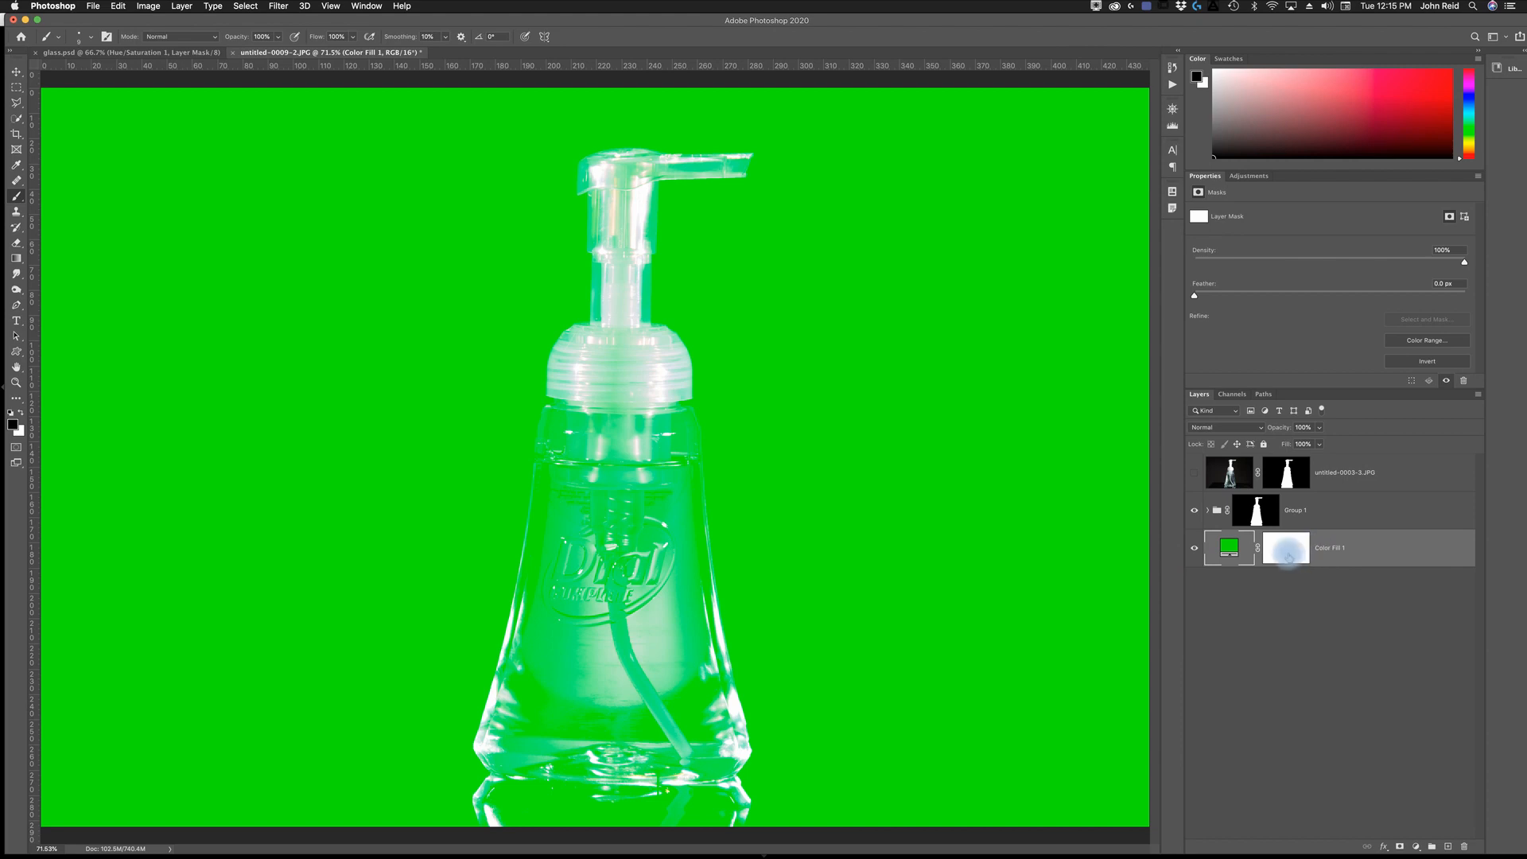
- Draw a radial gradient on the green fill layer's mask from the bottle's center to near the canvas's right edge
{"action": "left_click", "coordinate": [1287, 559]}
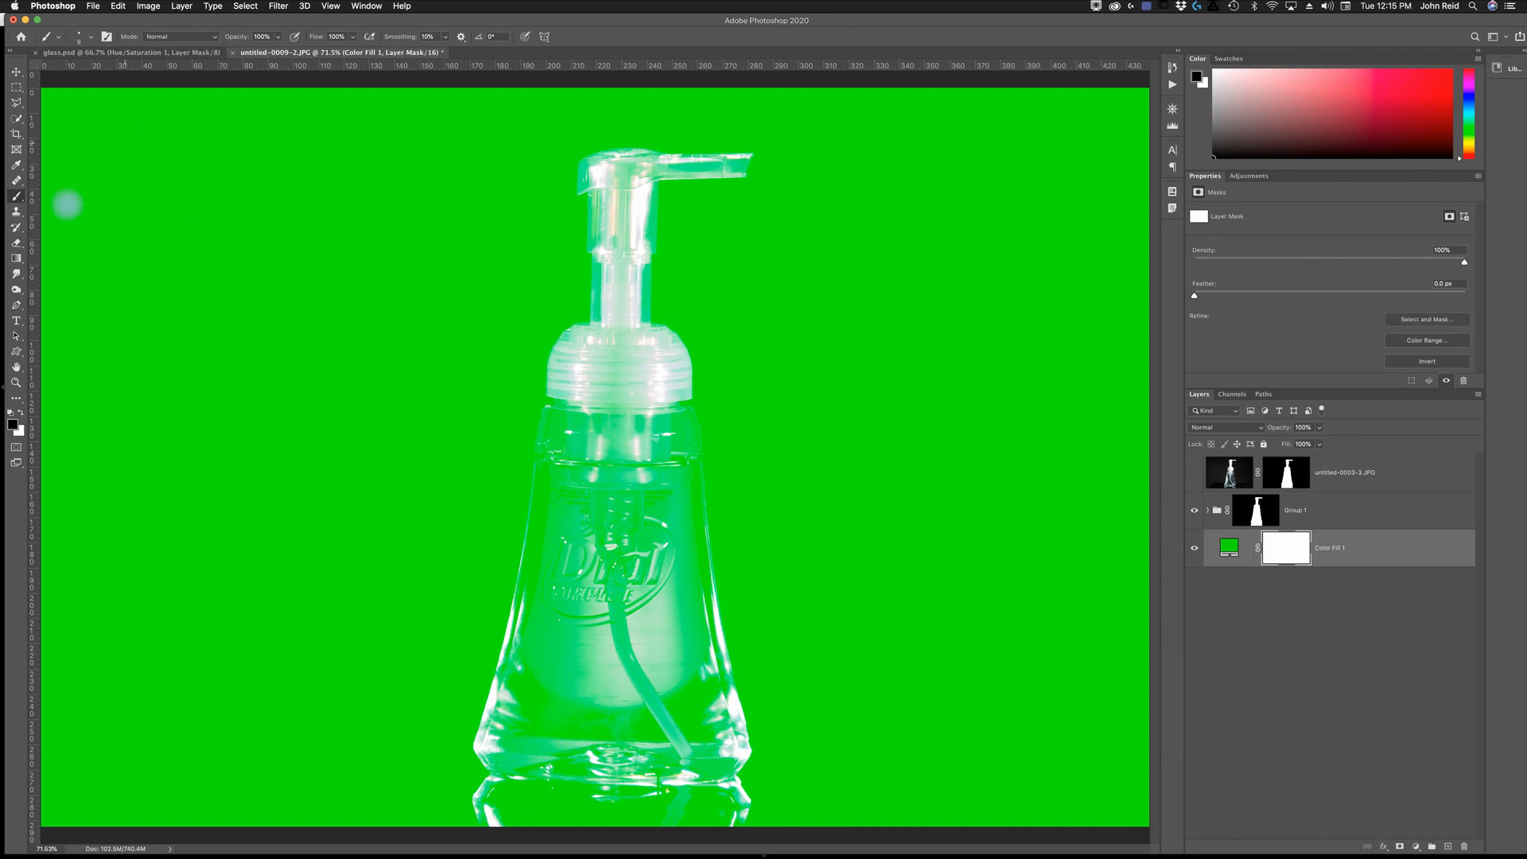
{"action": "left_click", "coordinate": [16, 258]}
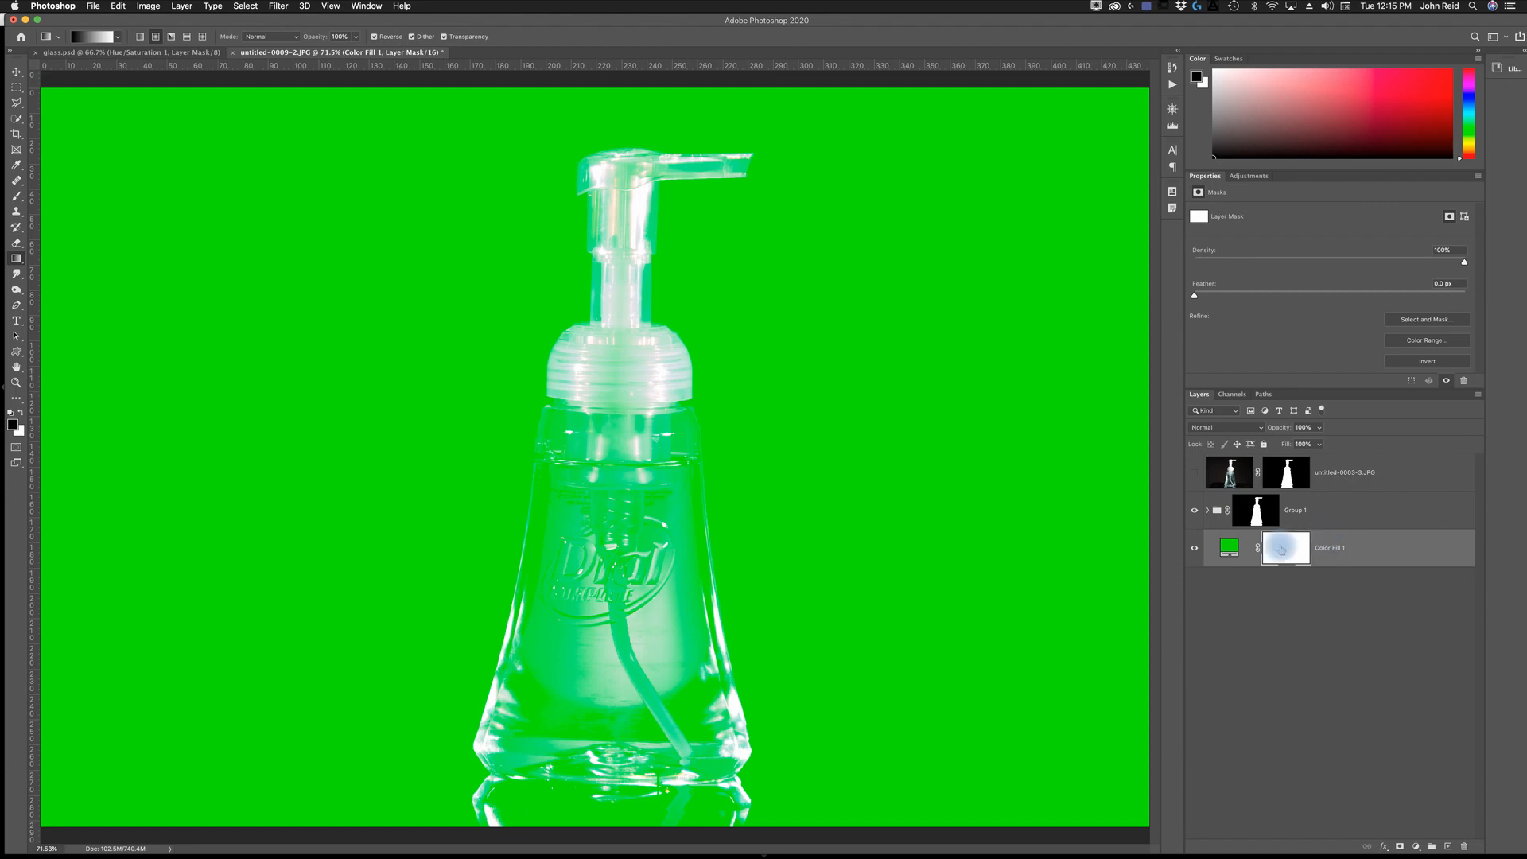
{"action": "left_click_drag", "start_coordinate": [611, 518], "coordinate": [1134, 447]}
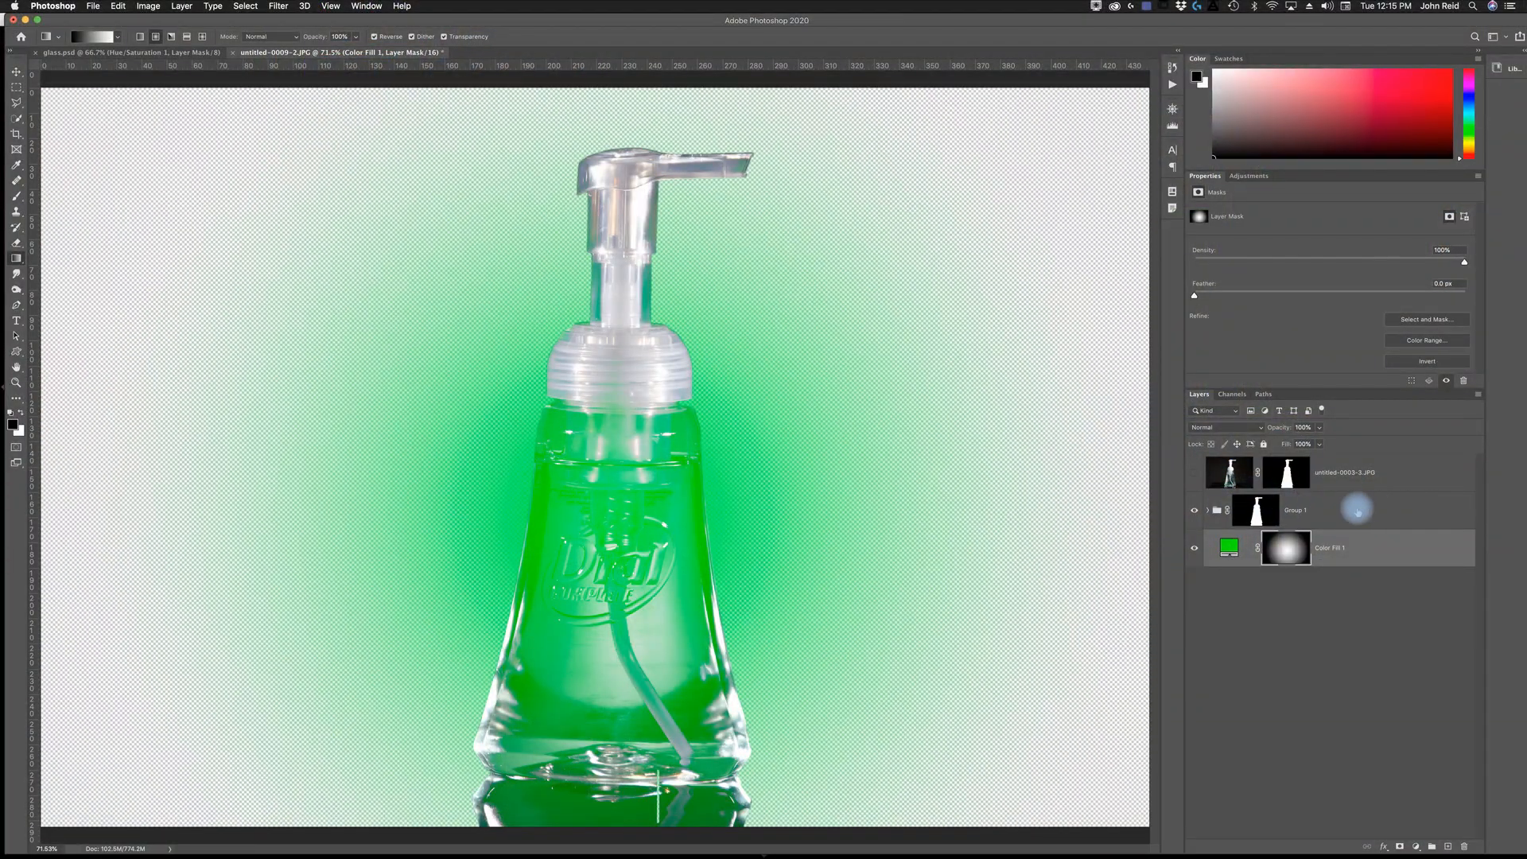
- Load Group 1's mask as a selection and paint black inside it on the green fill layer's mask with an enlarged brush
{"action": "left_click", "coordinate": [1256, 509]}
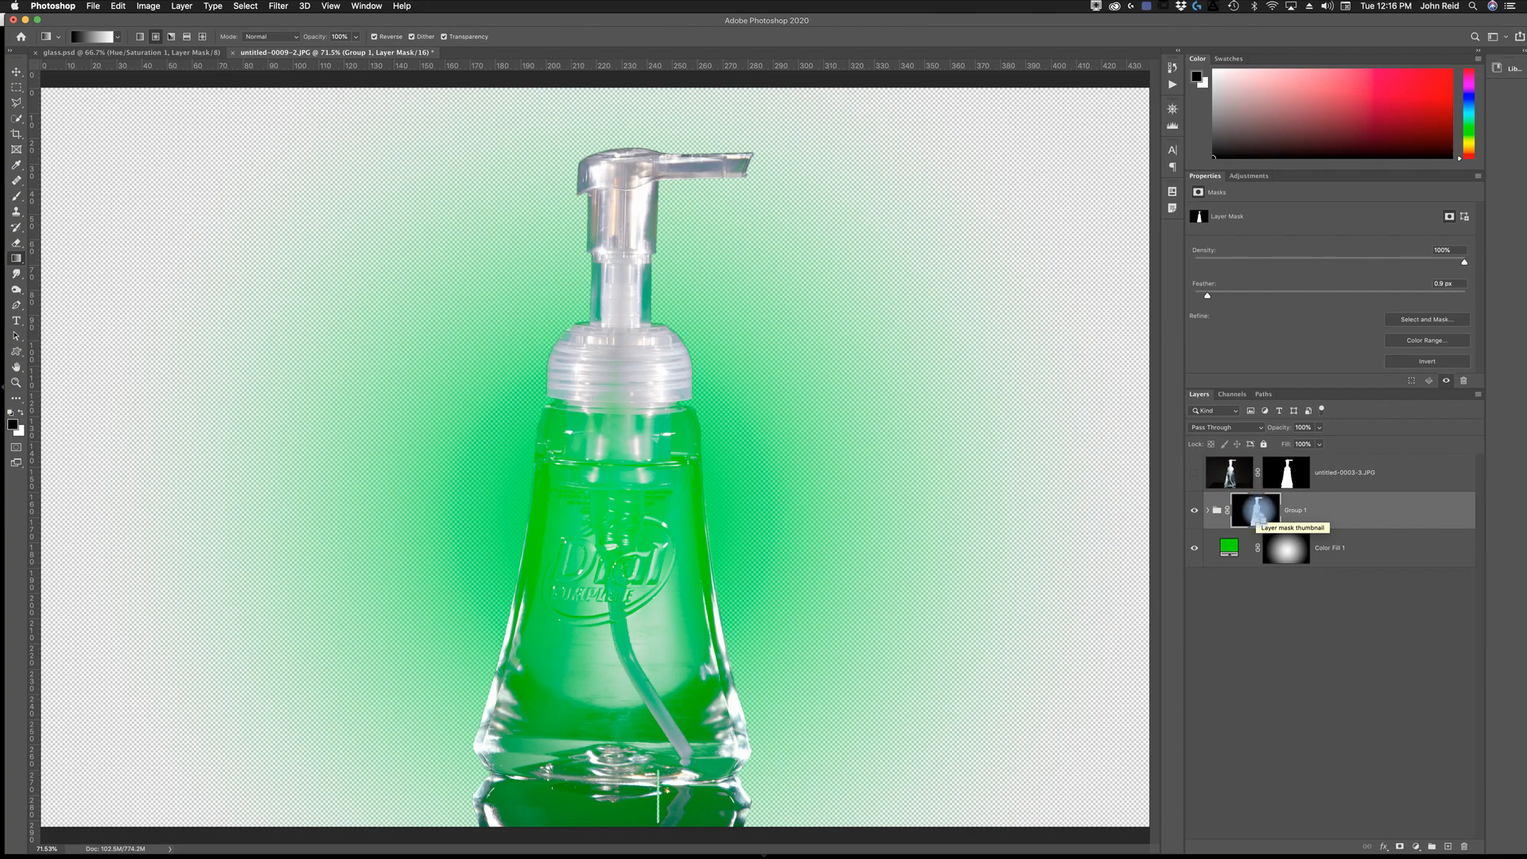
{"action": "left_click", "coordinate": [1256, 510], "text": "super"}
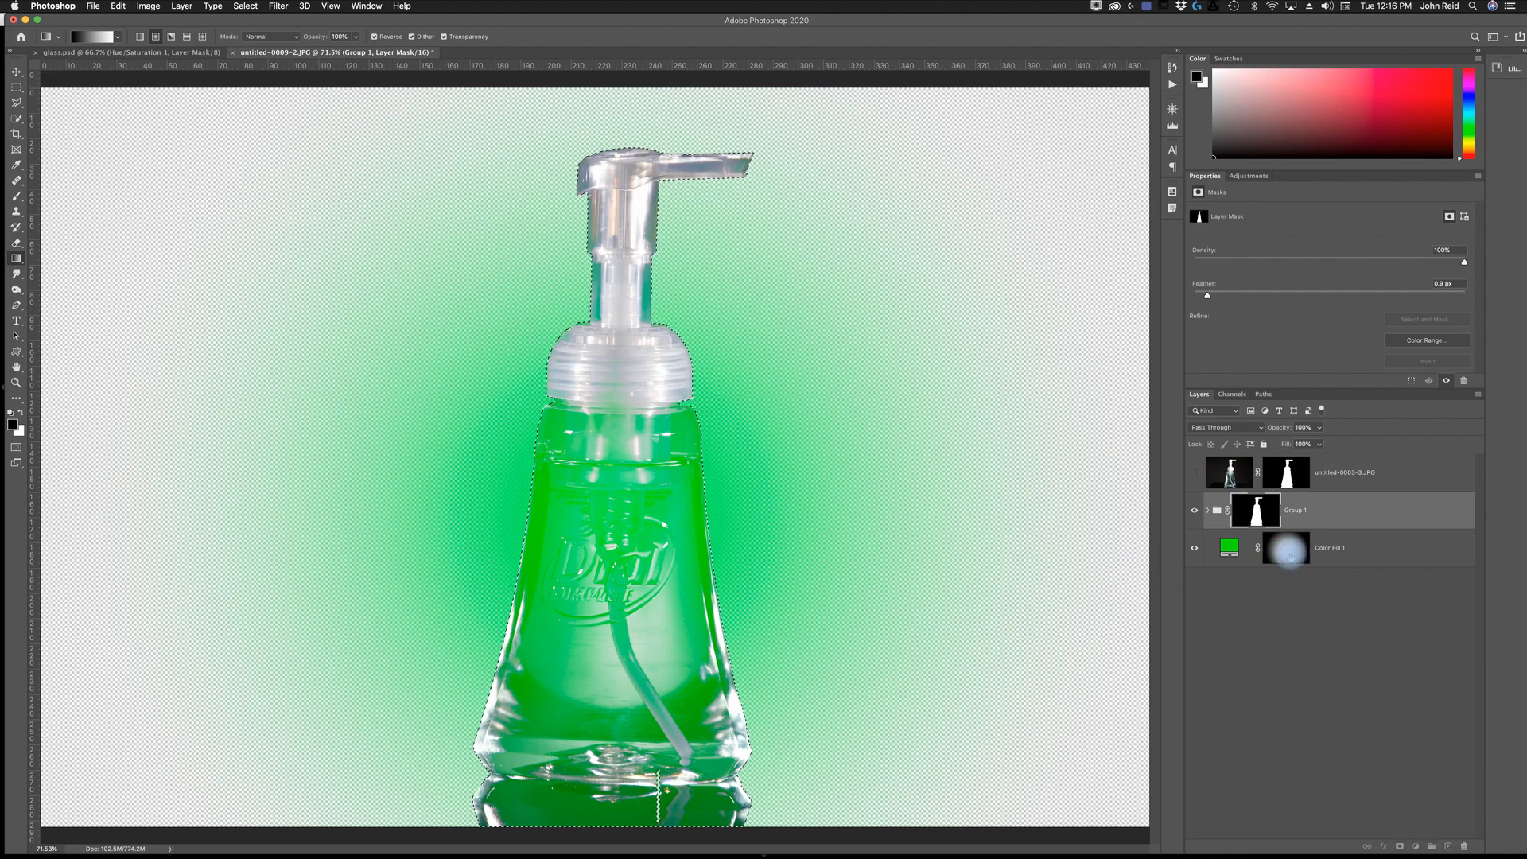
{"action": "left_click", "coordinate": [1289, 556]}
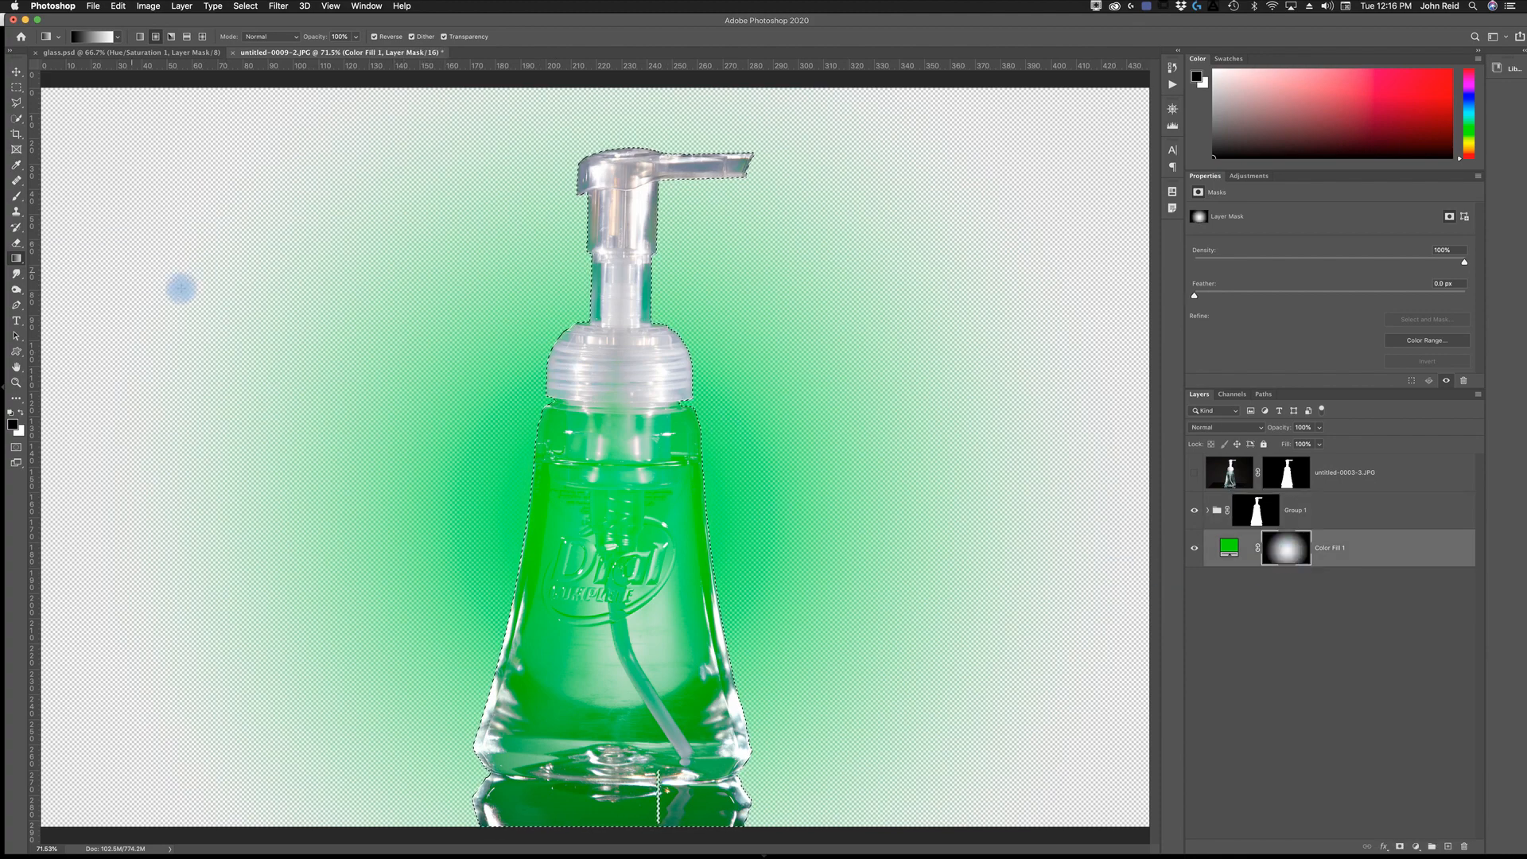
{"action": "key", "text": "b"}
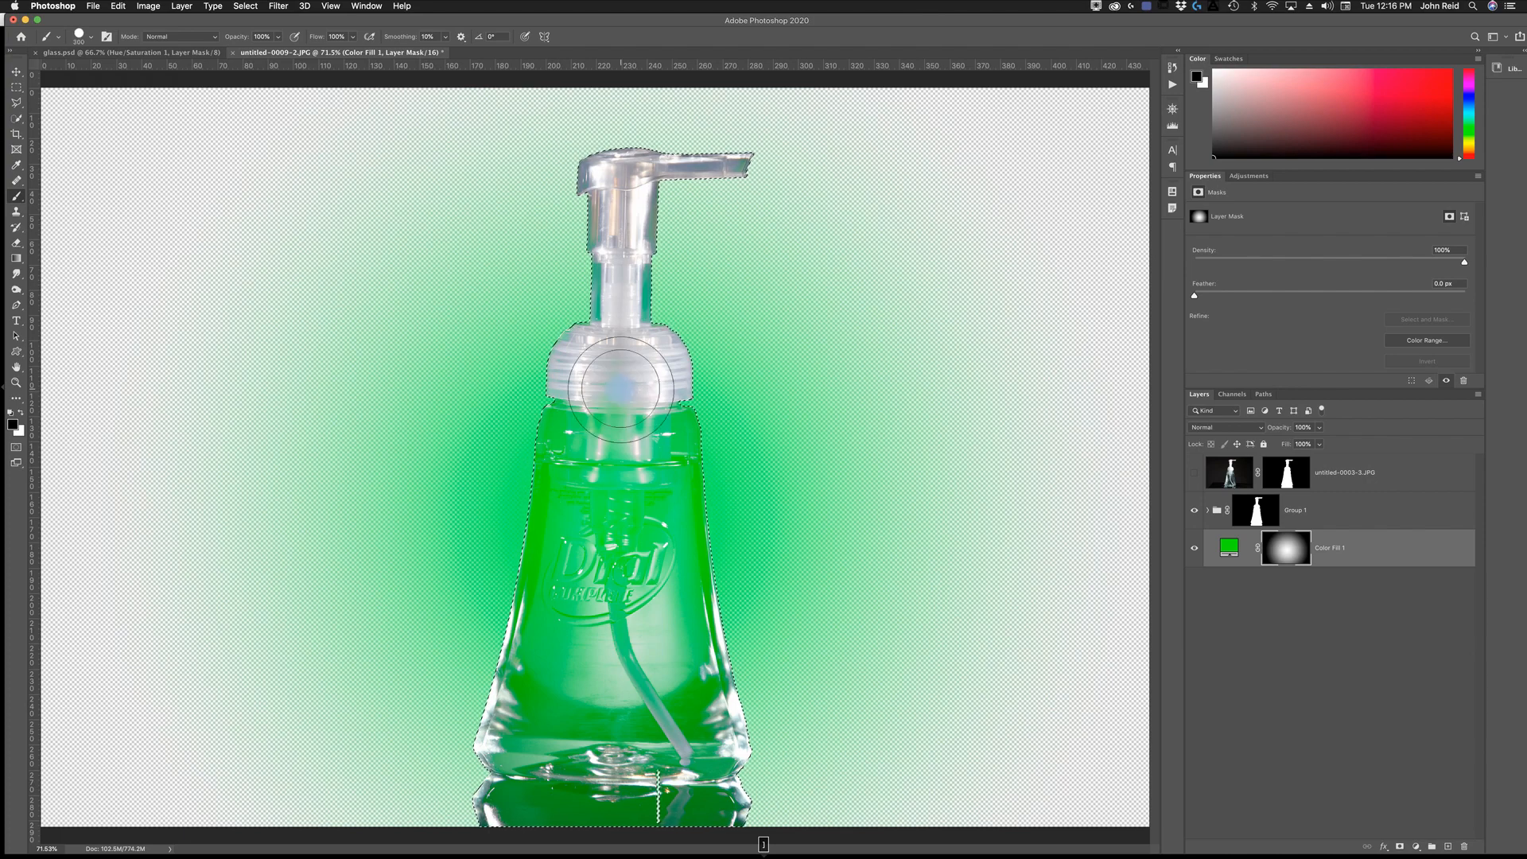
{"action": "key", "text": "bracketright"}
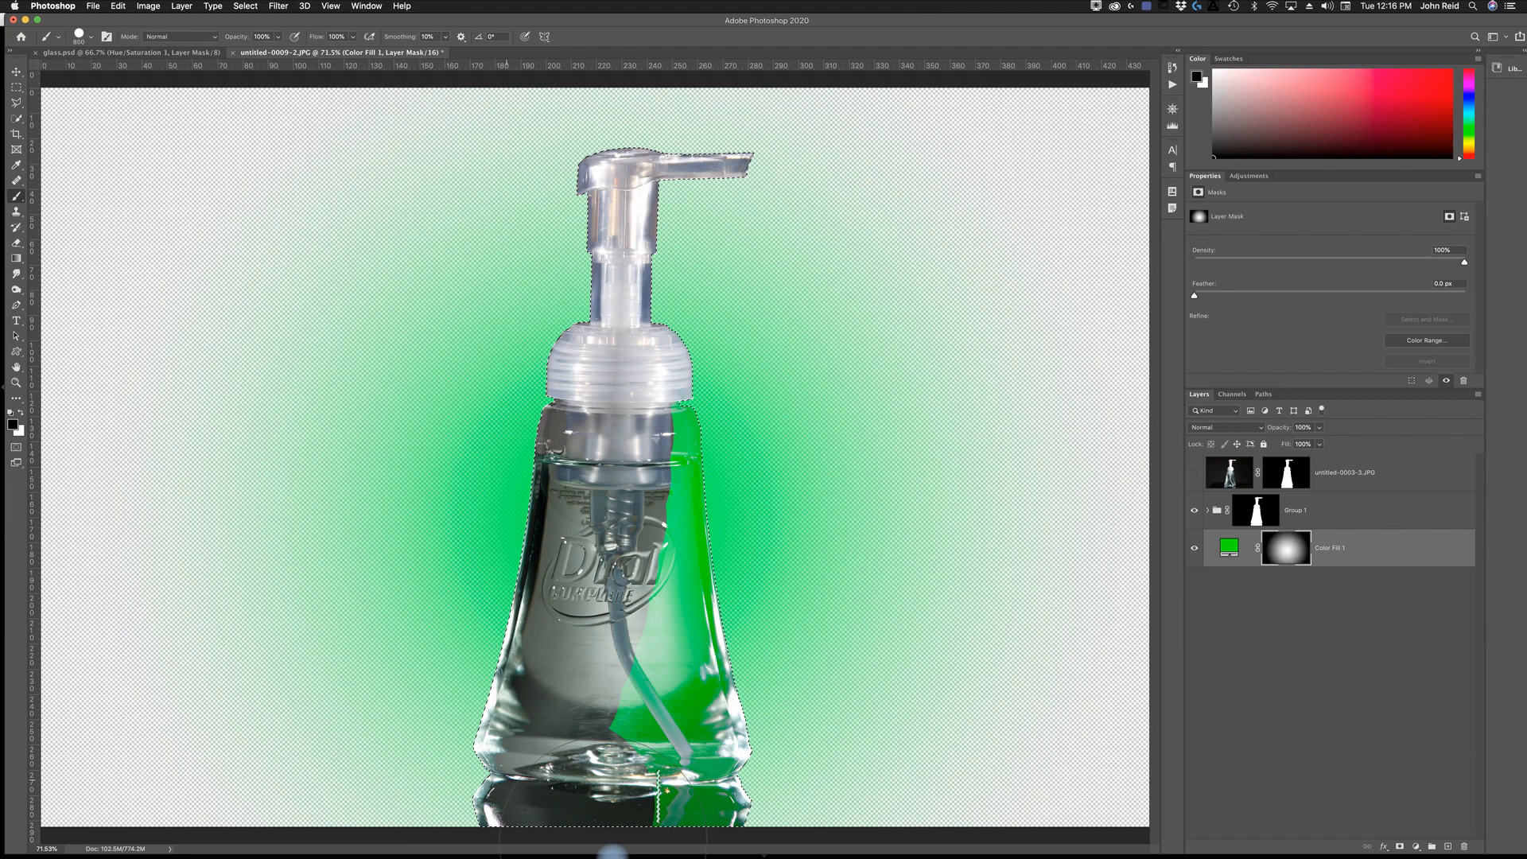
{"action": "left_click_drag", "start_coordinate": [678, 497], "coordinate": [674, 373]}
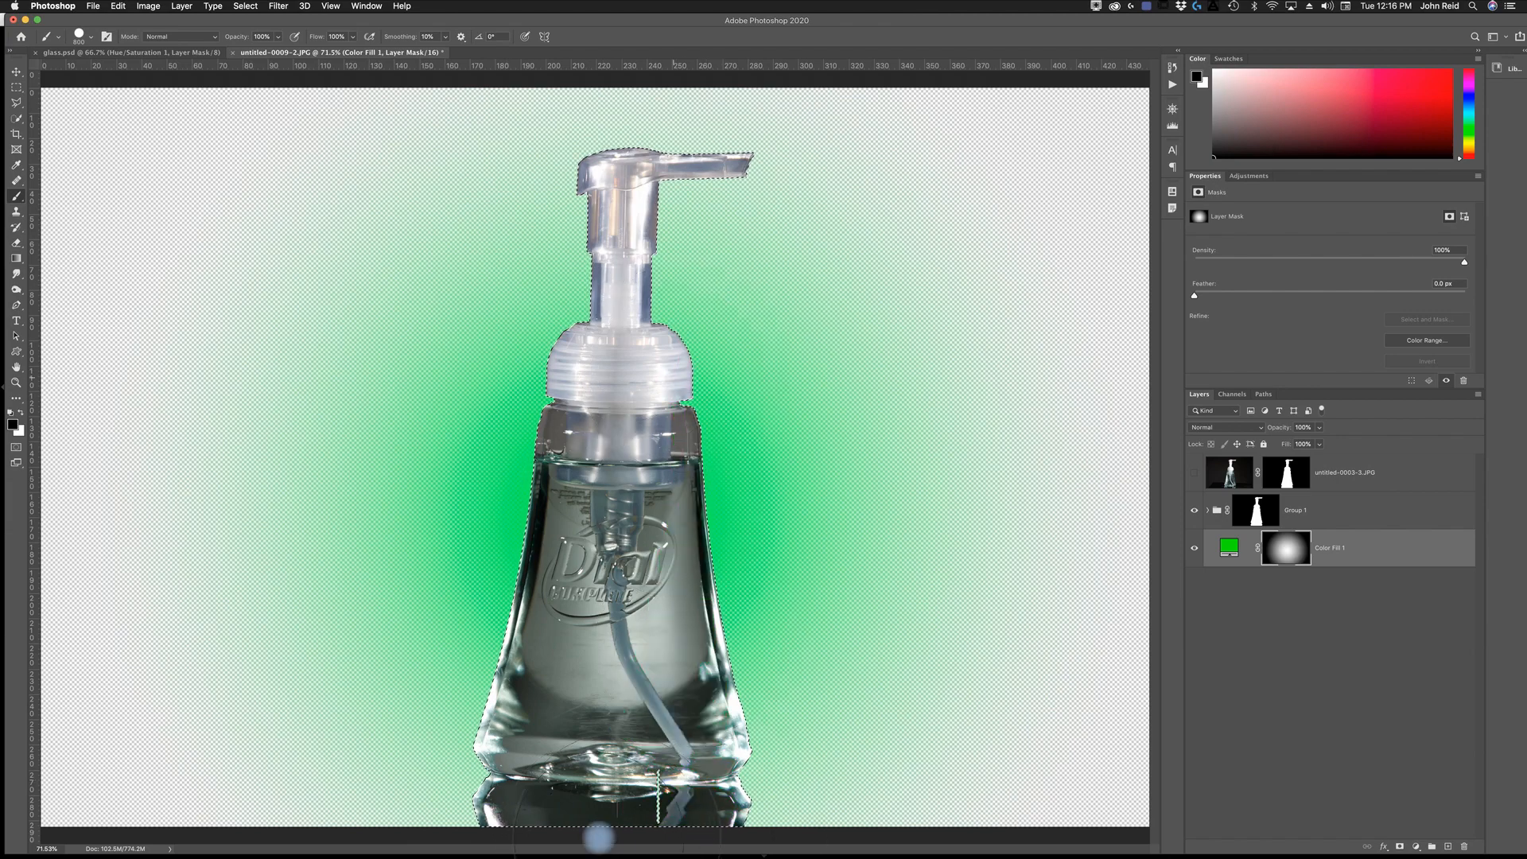
{"action": "left_click_drag", "start_coordinate": [718, 199], "coordinate": [654, 245]}
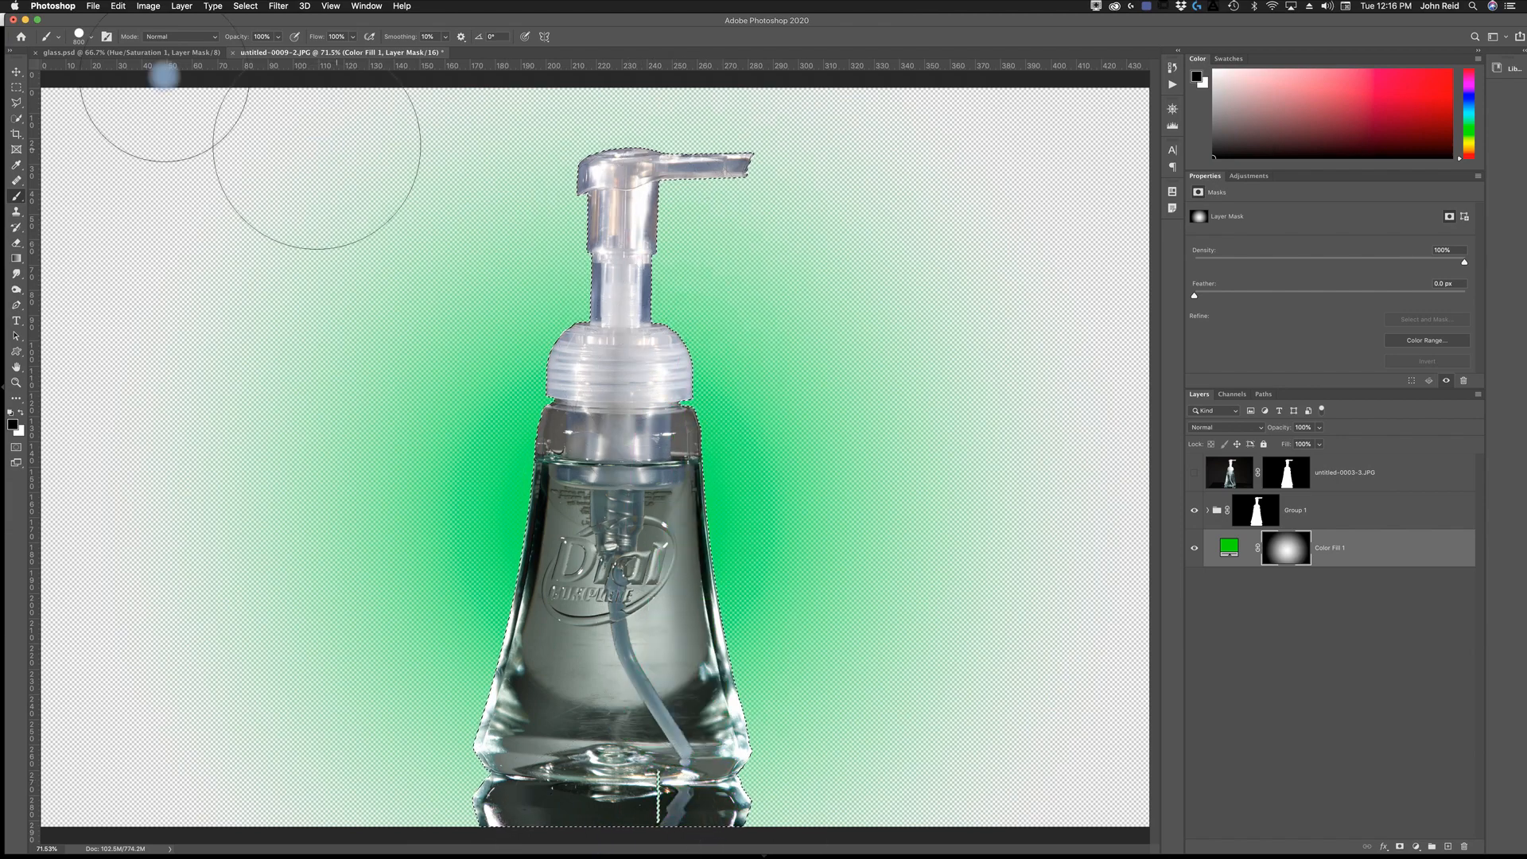
- Paint black inside the bottle selection on the green fill layer's mask with the Soft Round brush at 0% hardness, and deselect
{"action": "left_click", "coordinate": [90, 35]}
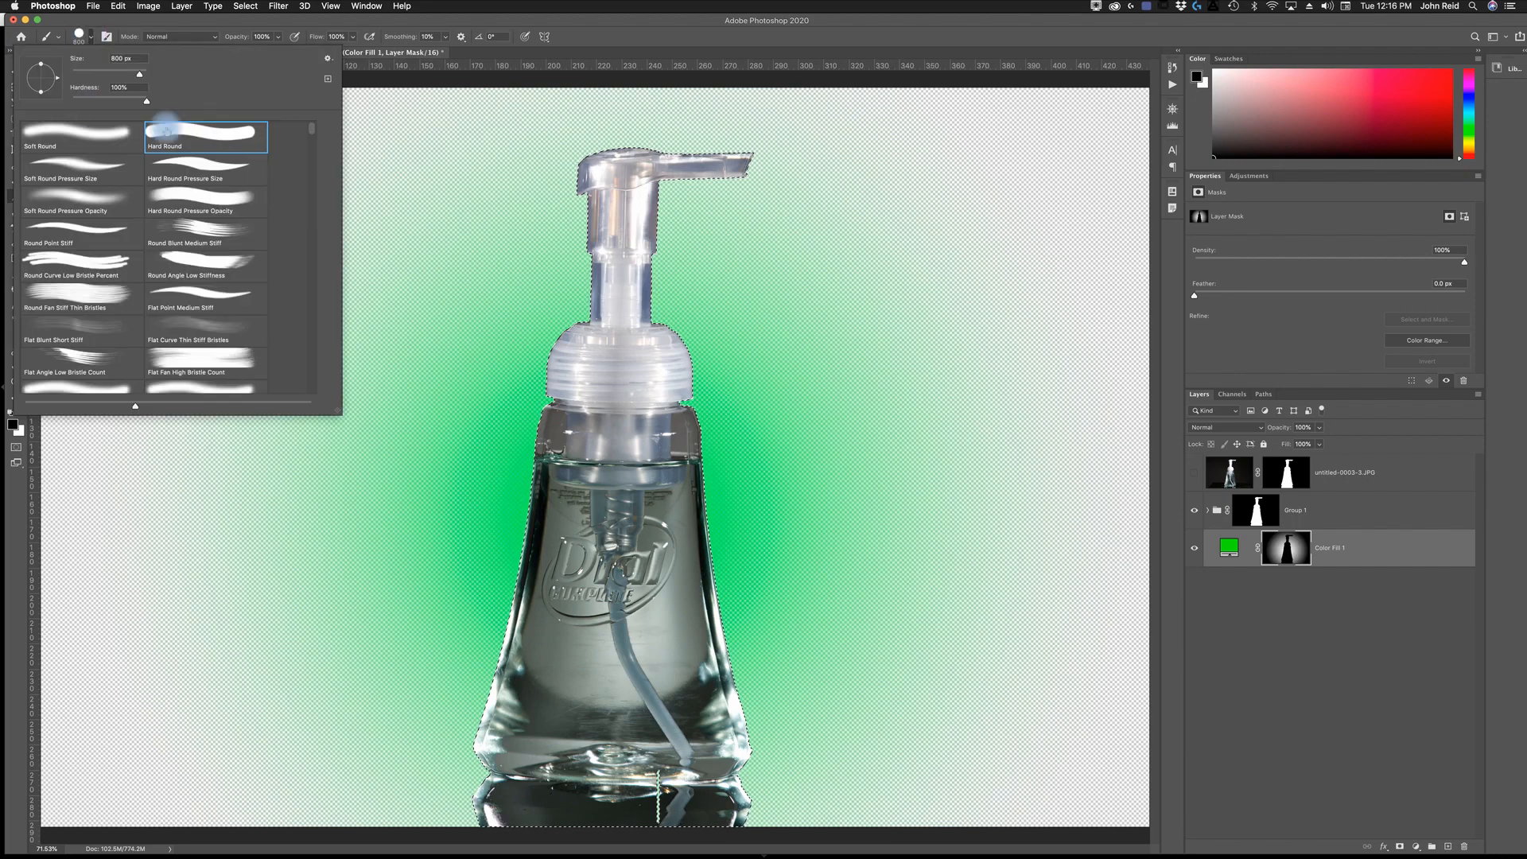
{"action": "left_click", "coordinate": [80, 139]}
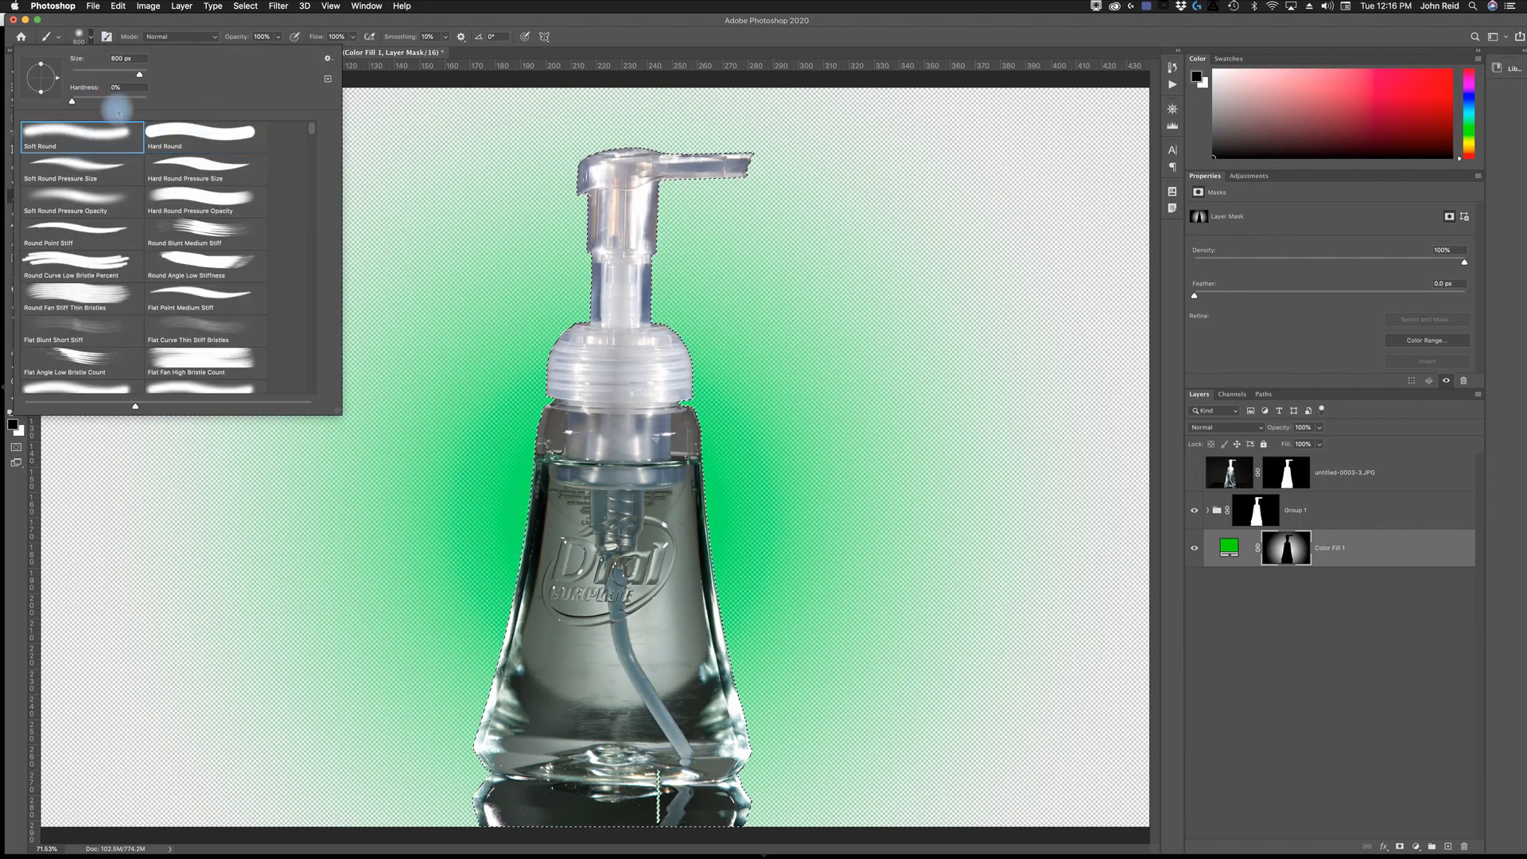
{"action": "left_click", "coordinate": [601, 58]}
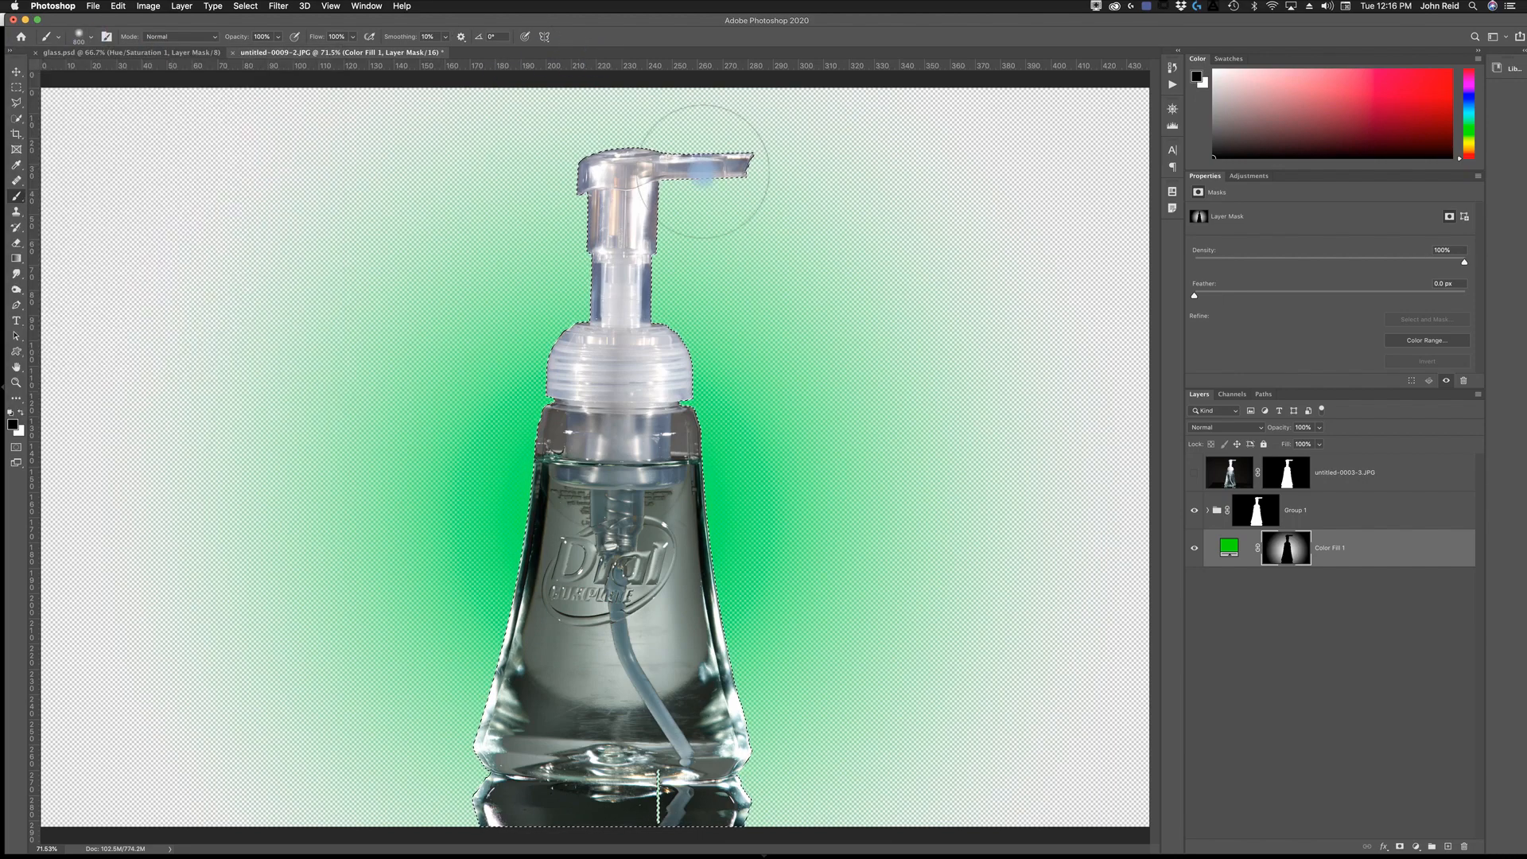
{"action": "mouse_move", "coordinate": [779, 570]}
{"action": "left_mouse_down"}
{"action": "mouse_move", "coordinate": [823, 714]}
{"action": "mouse_move", "coordinate": [720, 758]}
{"action": "left_mouse_up"}
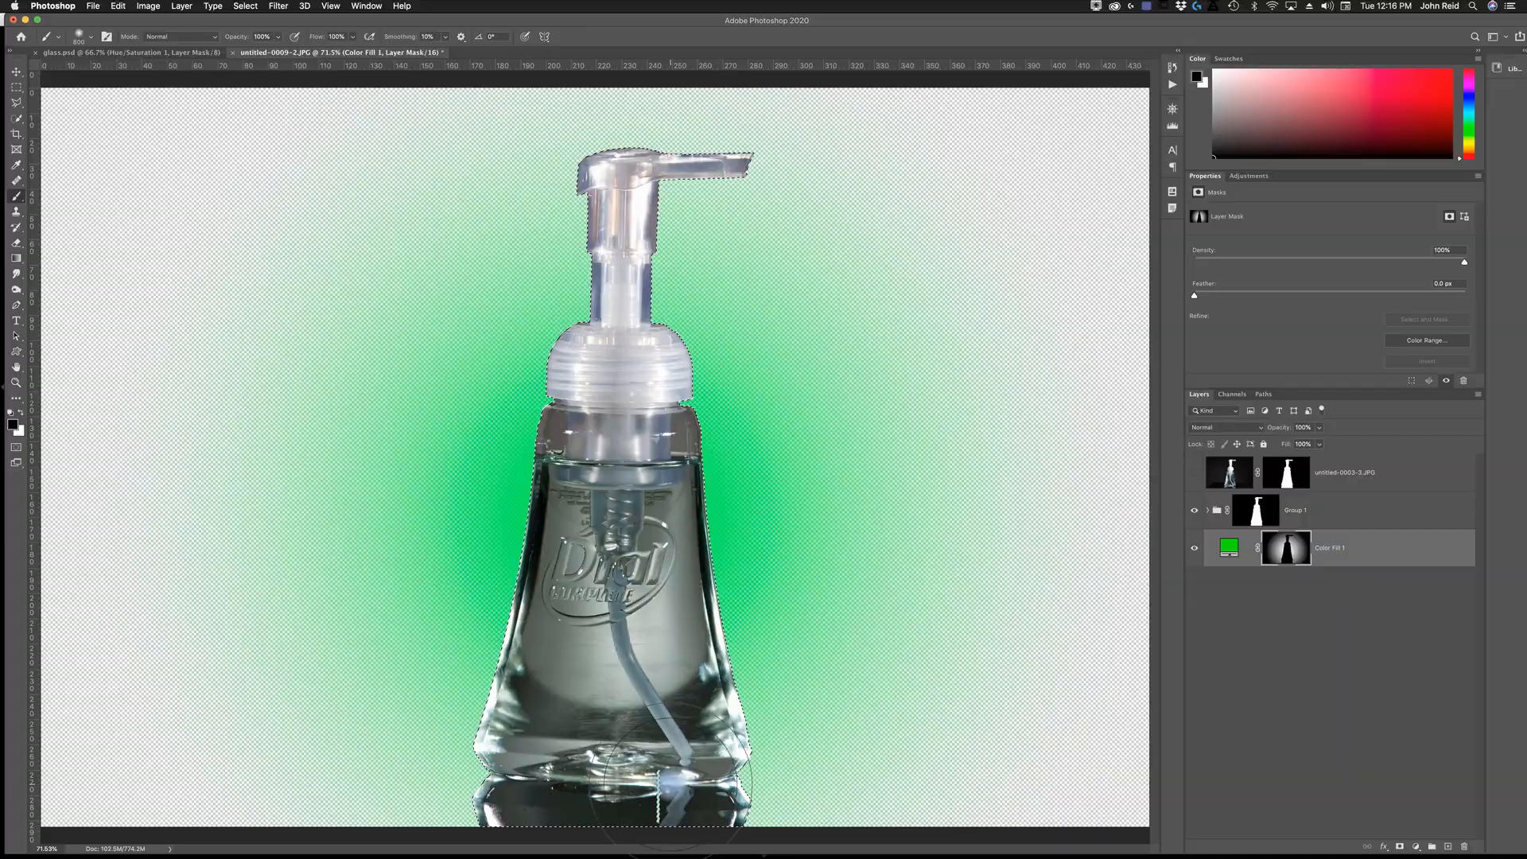
{"action": "key", "text": "super+d"}
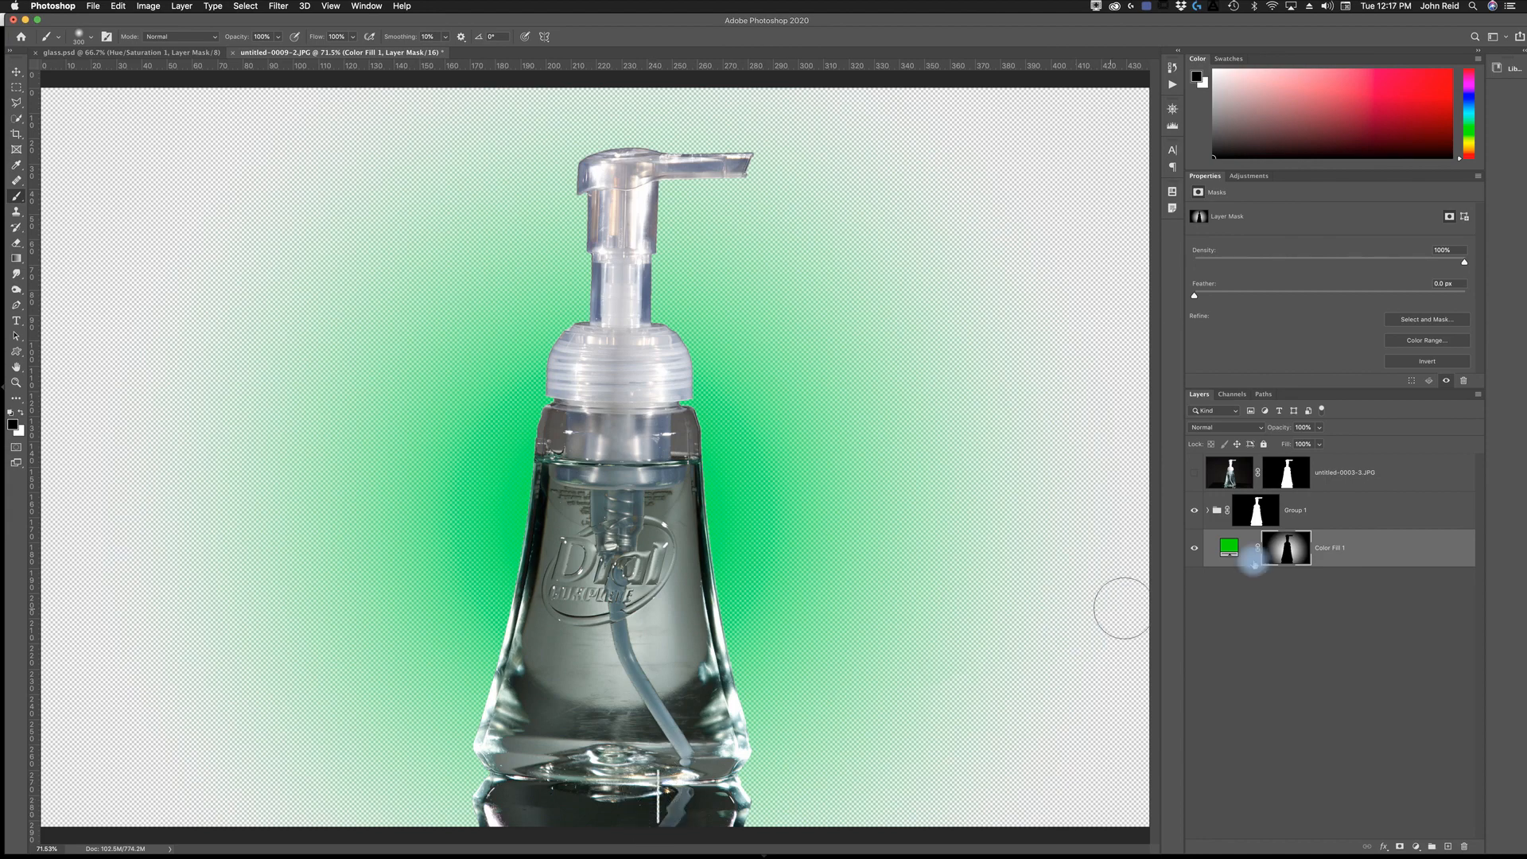
- Check the green fill's bottle cutout with Group 1 hidden, reshow the group, and paint white over the thin gap at its mask's base
{"action": "left_click", "coordinate": [1193, 513]}
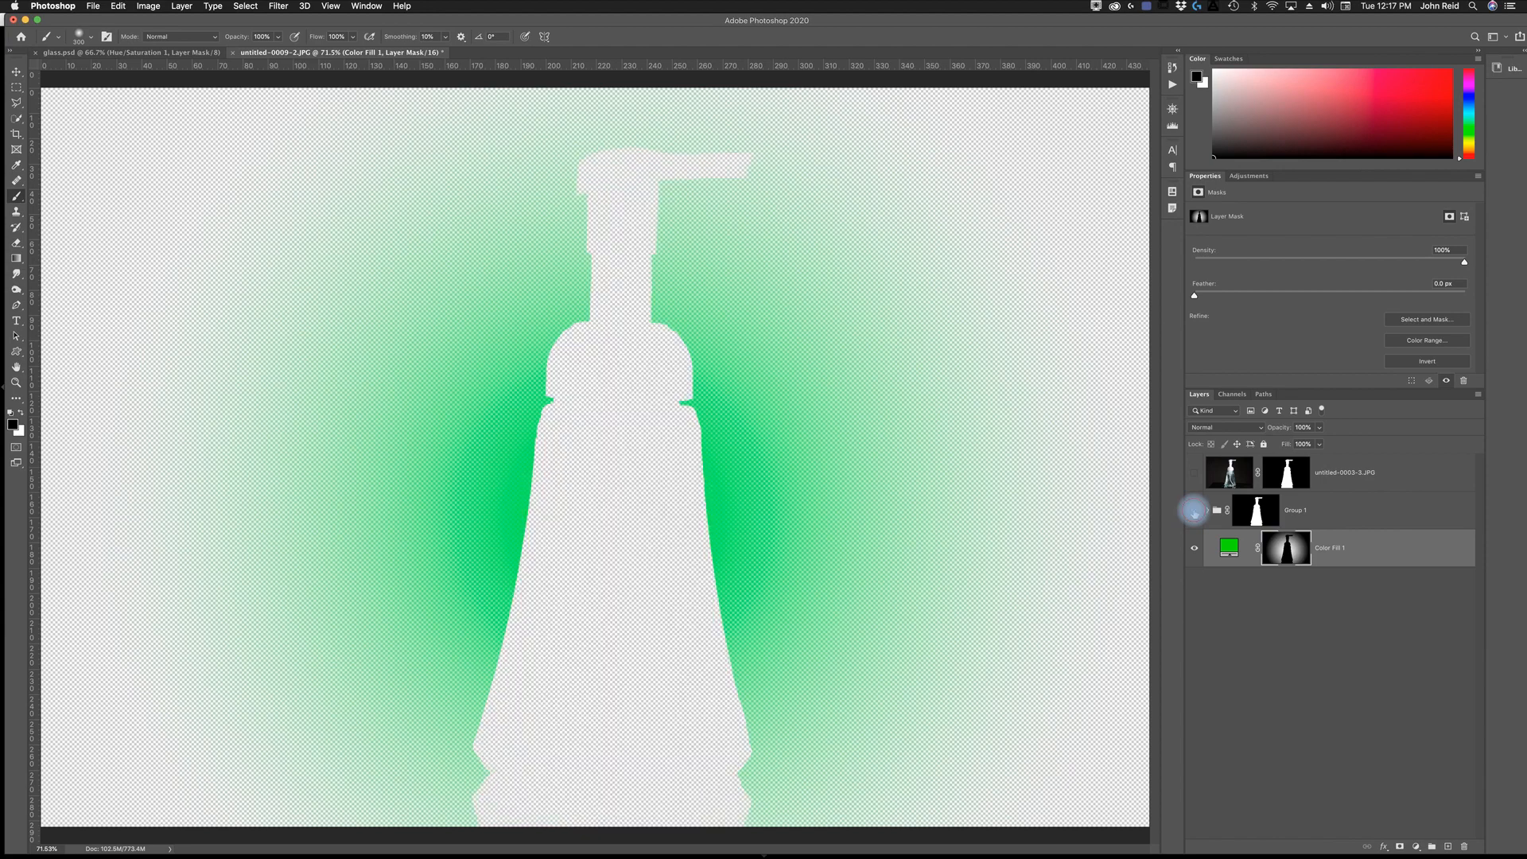
{"action": "left_click", "coordinate": [1194, 512]}
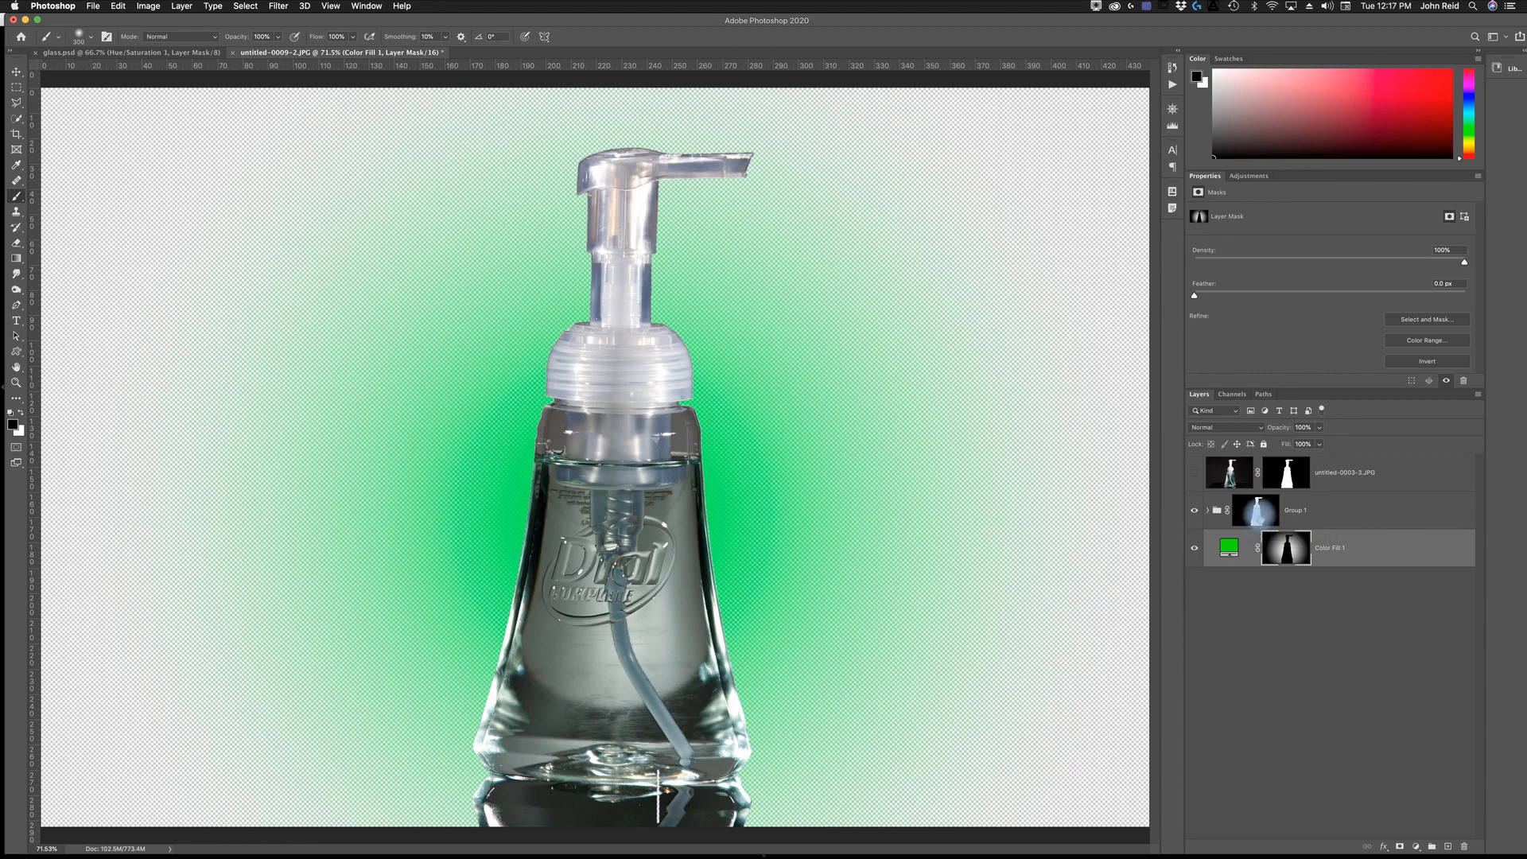
{"action": "left_click", "coordinate": [1254, 513]}
{"action": "left_click", "coordinate": [22, 412]}
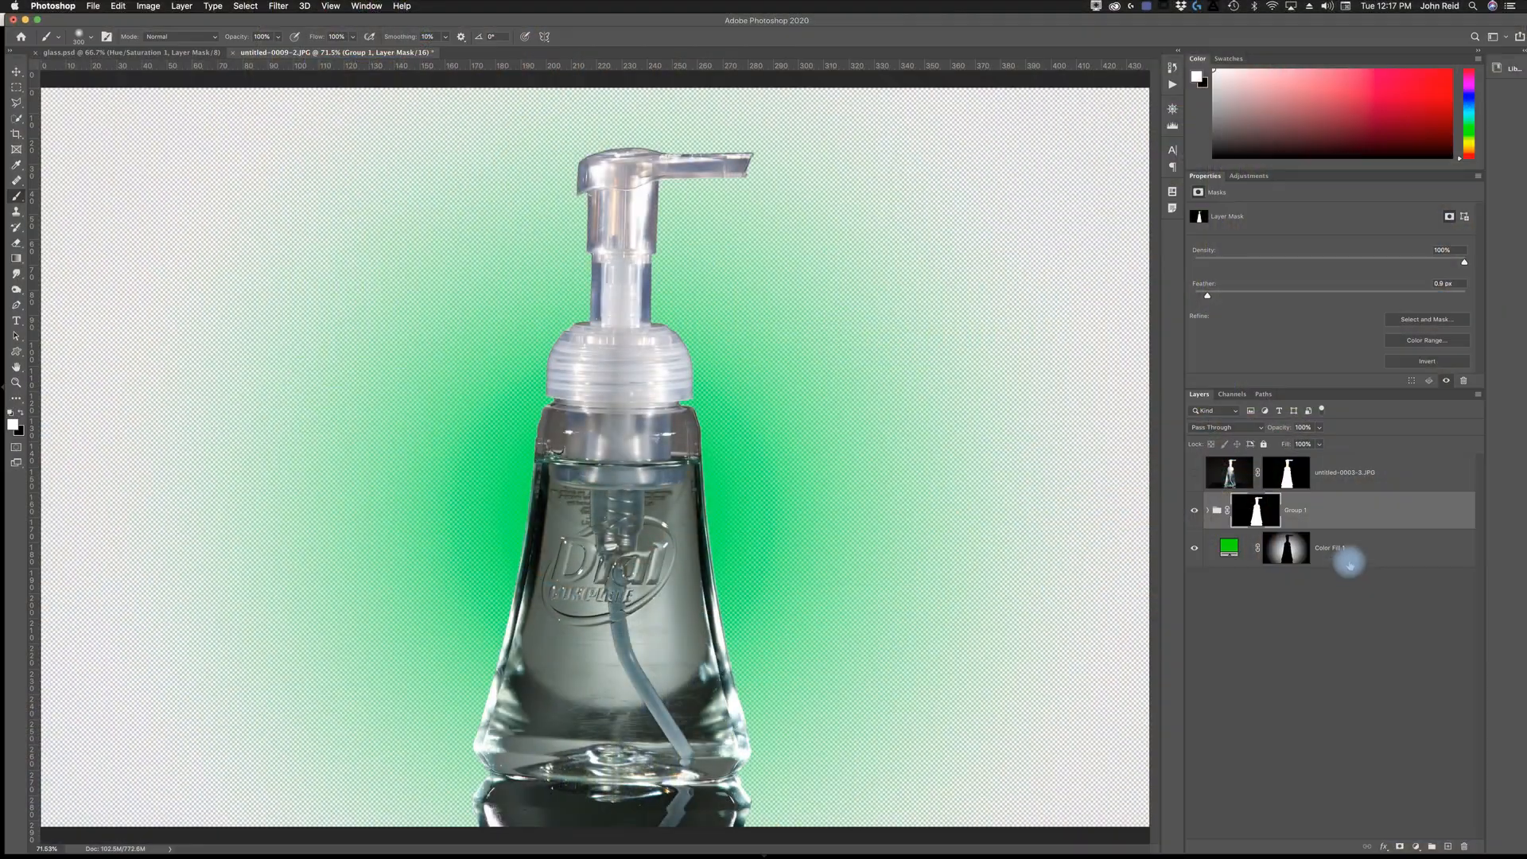
- Add a black (000000) Solid Color fill layer and place it beneath the green fill layer
{"action": "left_click", "coordinate": [1352, 560]}
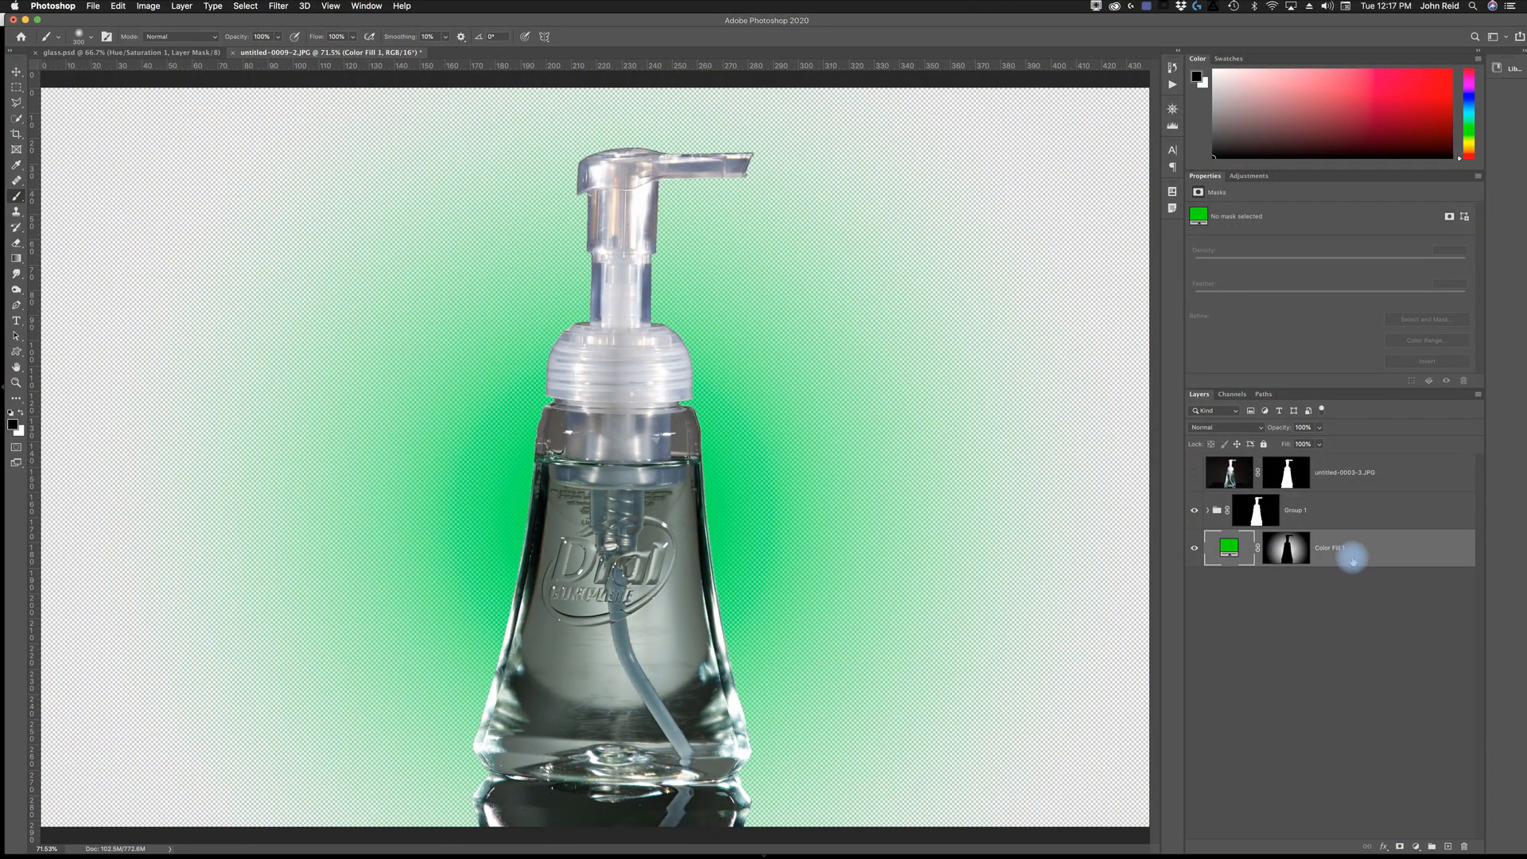
{"action": "left_click", "coordinate": [1416, 846]}
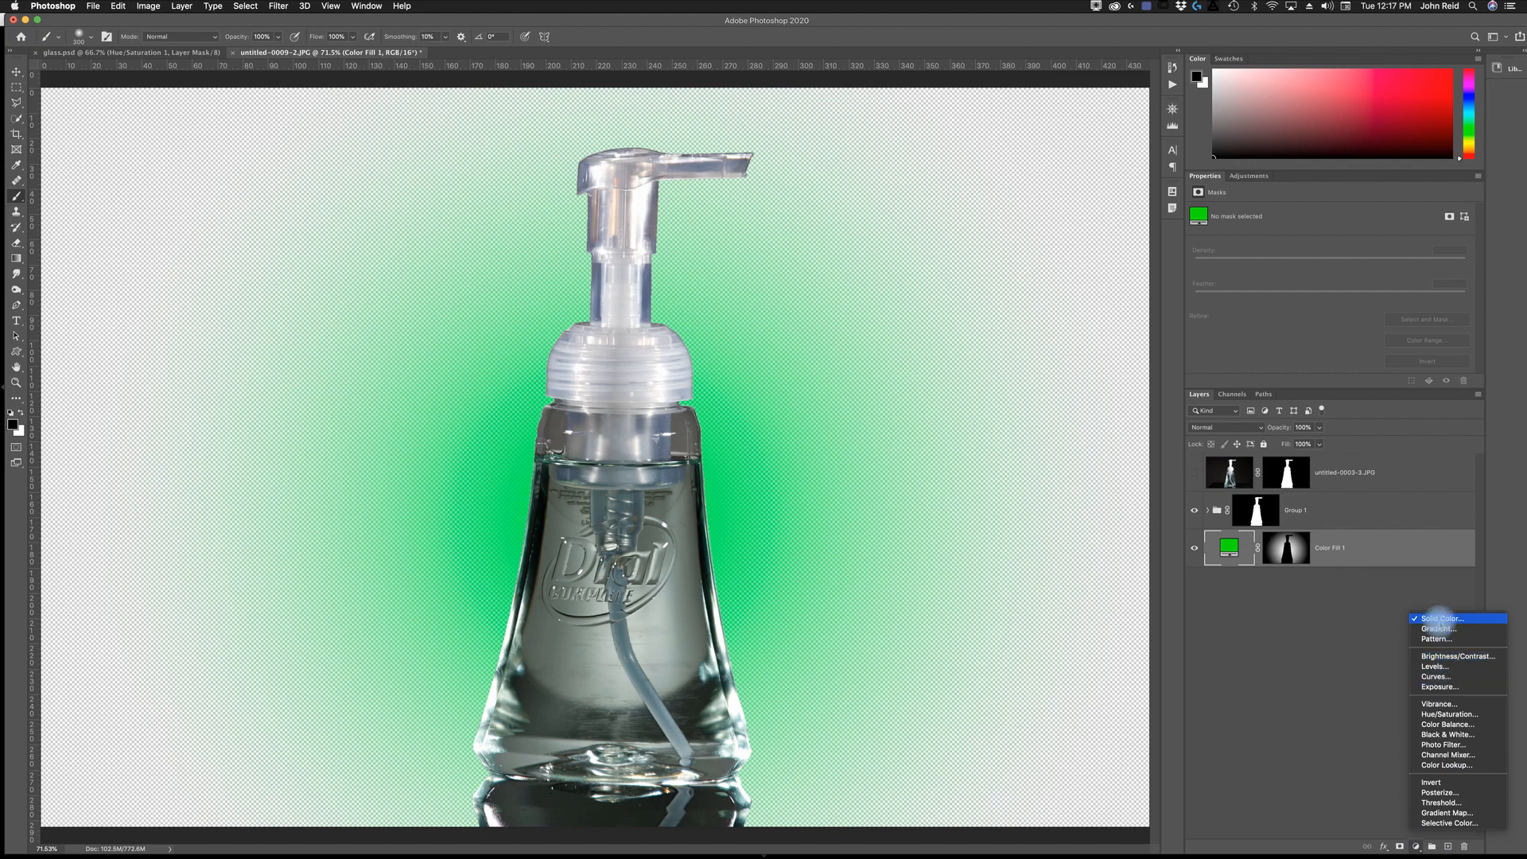
{"action": "left_click", "coordinate": [1440, 618]}
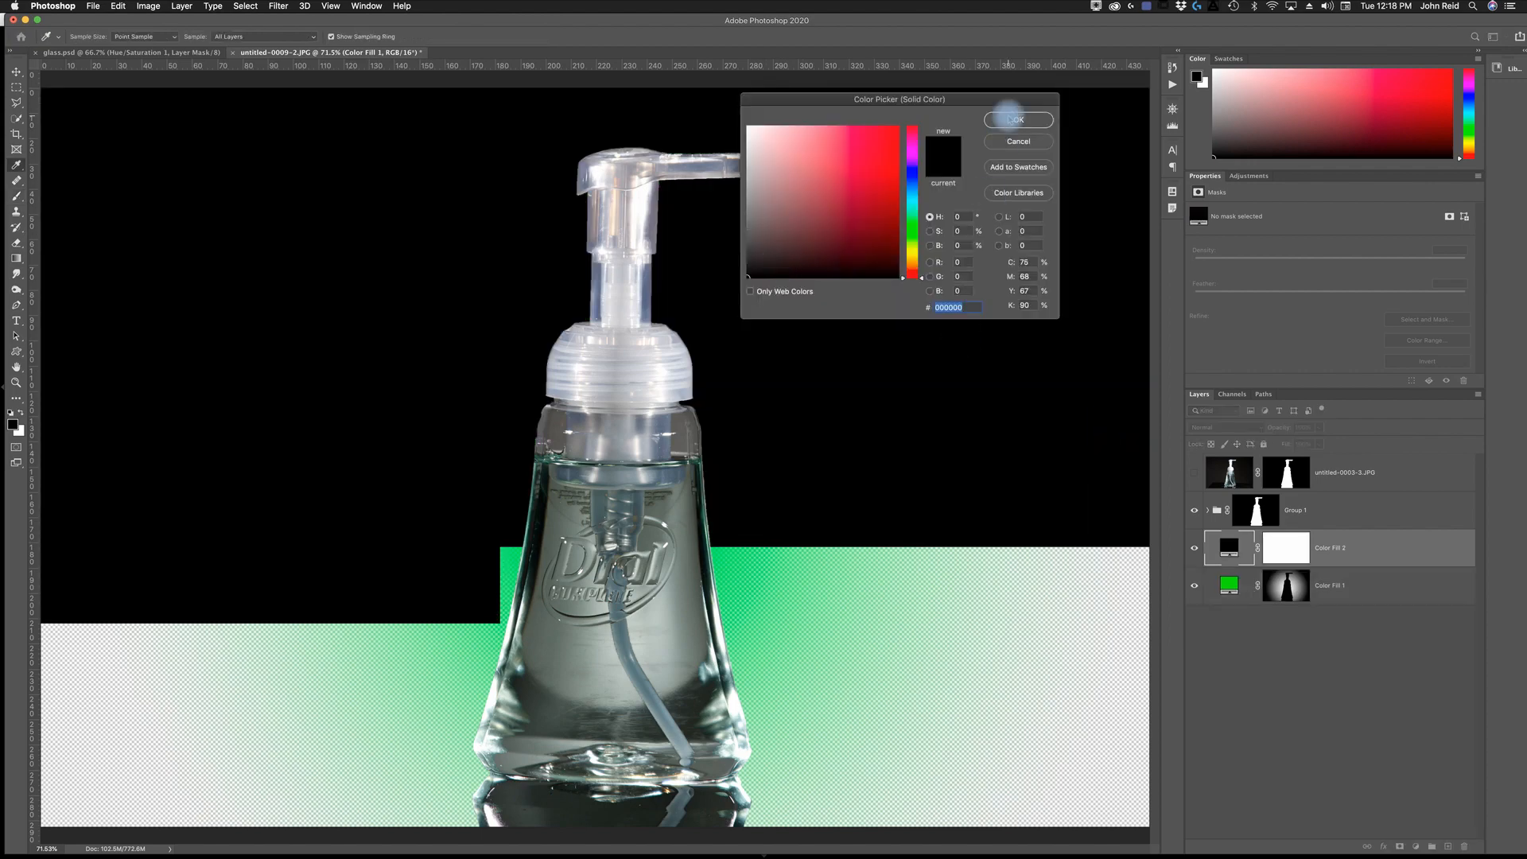
{"action": "left_click", "coordinate": [1014, 120]}
{"action": "left_click_drag", "start_coordinate": [1348, 547], "coordinate": [1351, 620]}
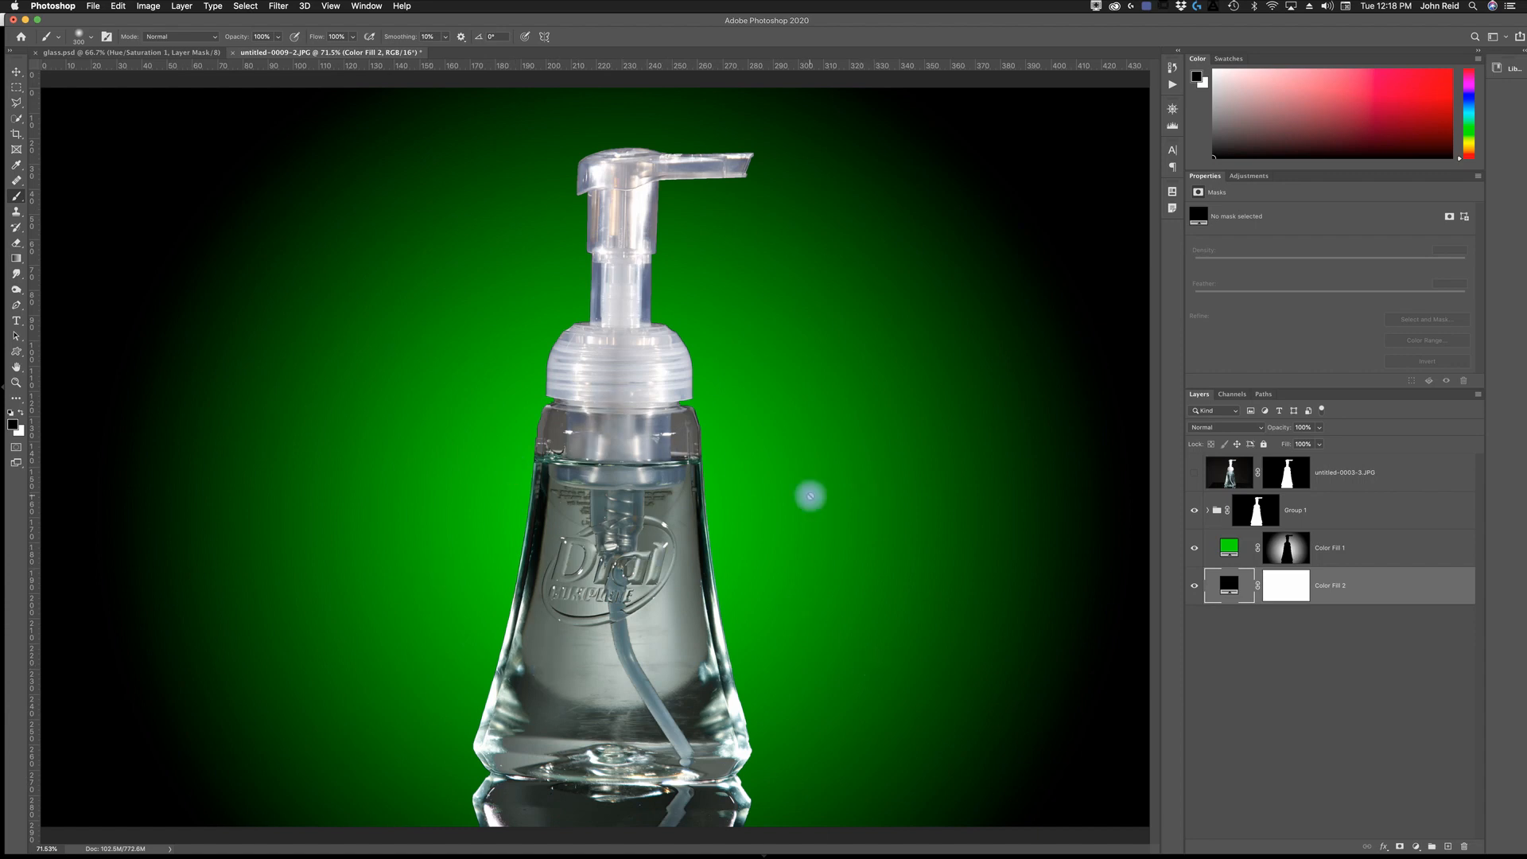
- Darken the green fill layer's color to 276d2c
{"action": "left_click", "coordinate": [1227, 548]}
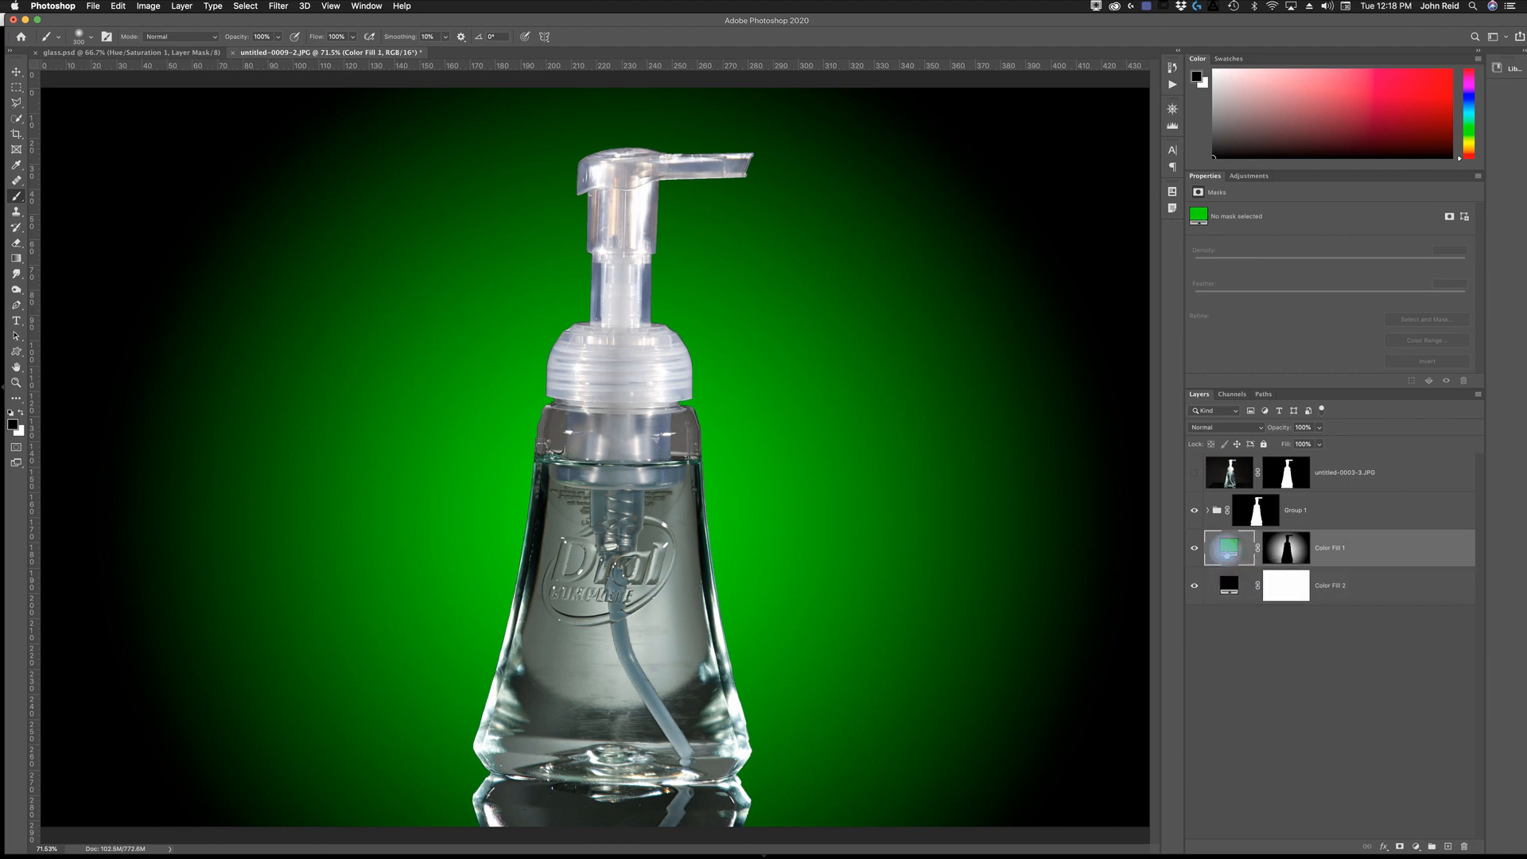
{"action": "double_click", "coordinate": [1228, 548]}
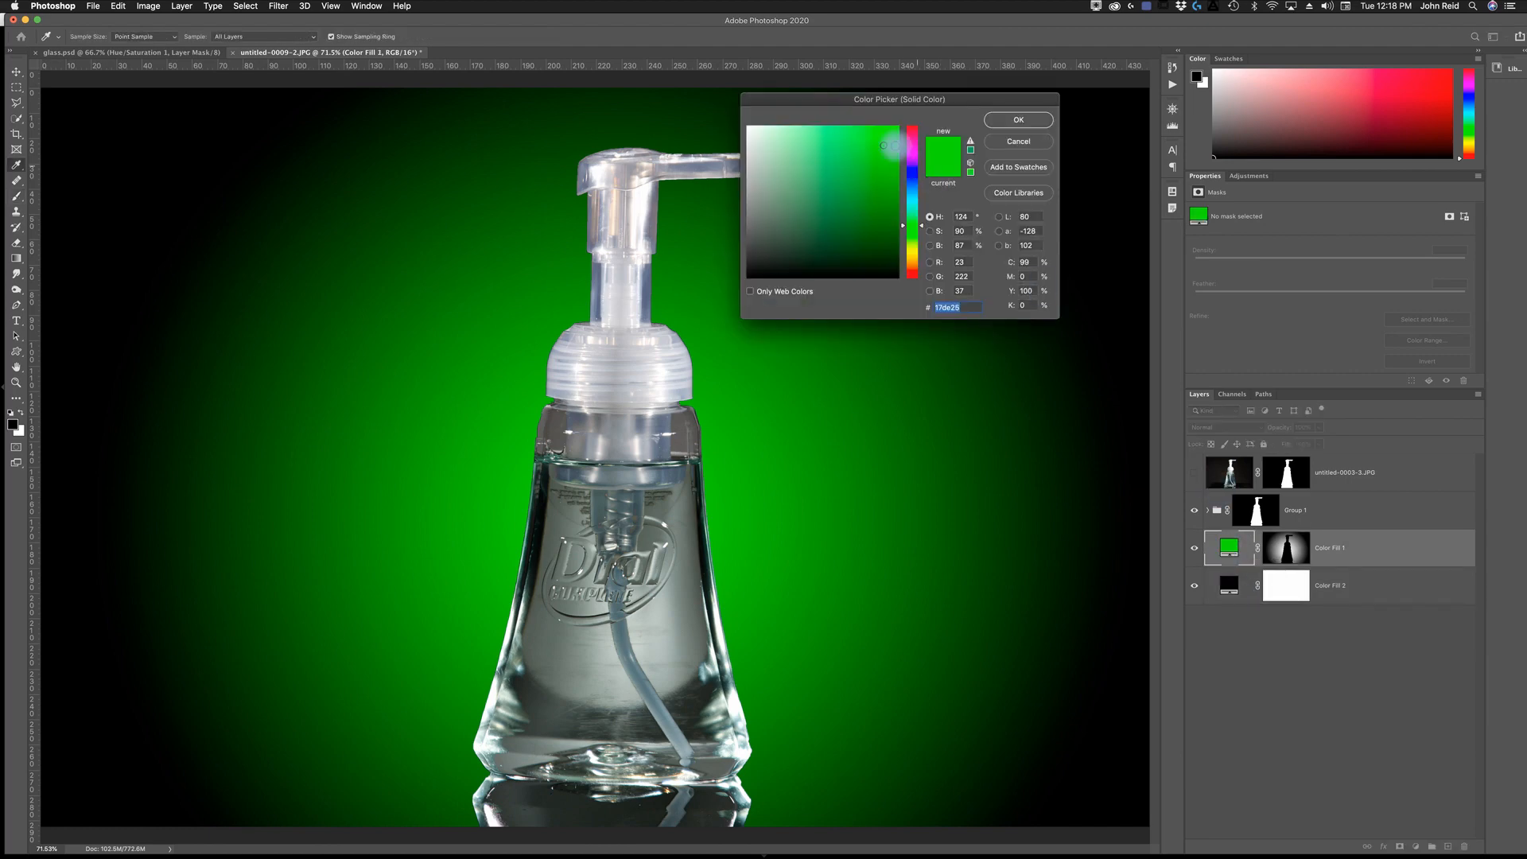
{"action": "mouse_move", "coordinate": [879, 149]}
{"action": "left_mouse_down"}
{"action": "mouse_move", "coordinate": [893, 232]}
{"action": "mouse_move", "coordinate": [855, 233]}
{"action": "mouse_move", "coordinate": [842, 201]}
{"action": "left_mouse_up"}
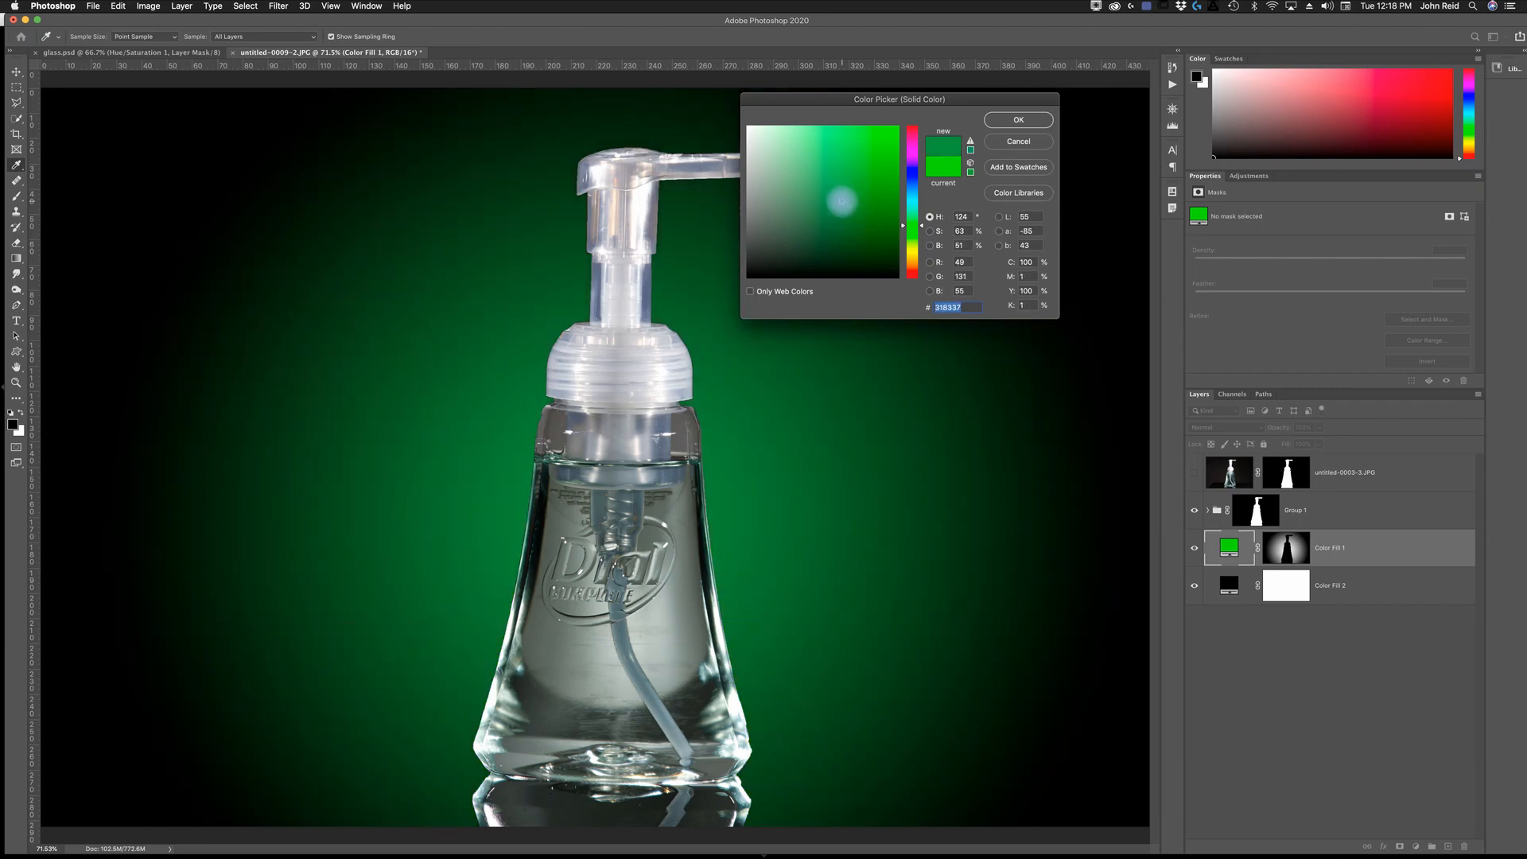
{"action": "left_click_drag", "start_coordinate": [841, 202], "coordinate": [845, 213]}
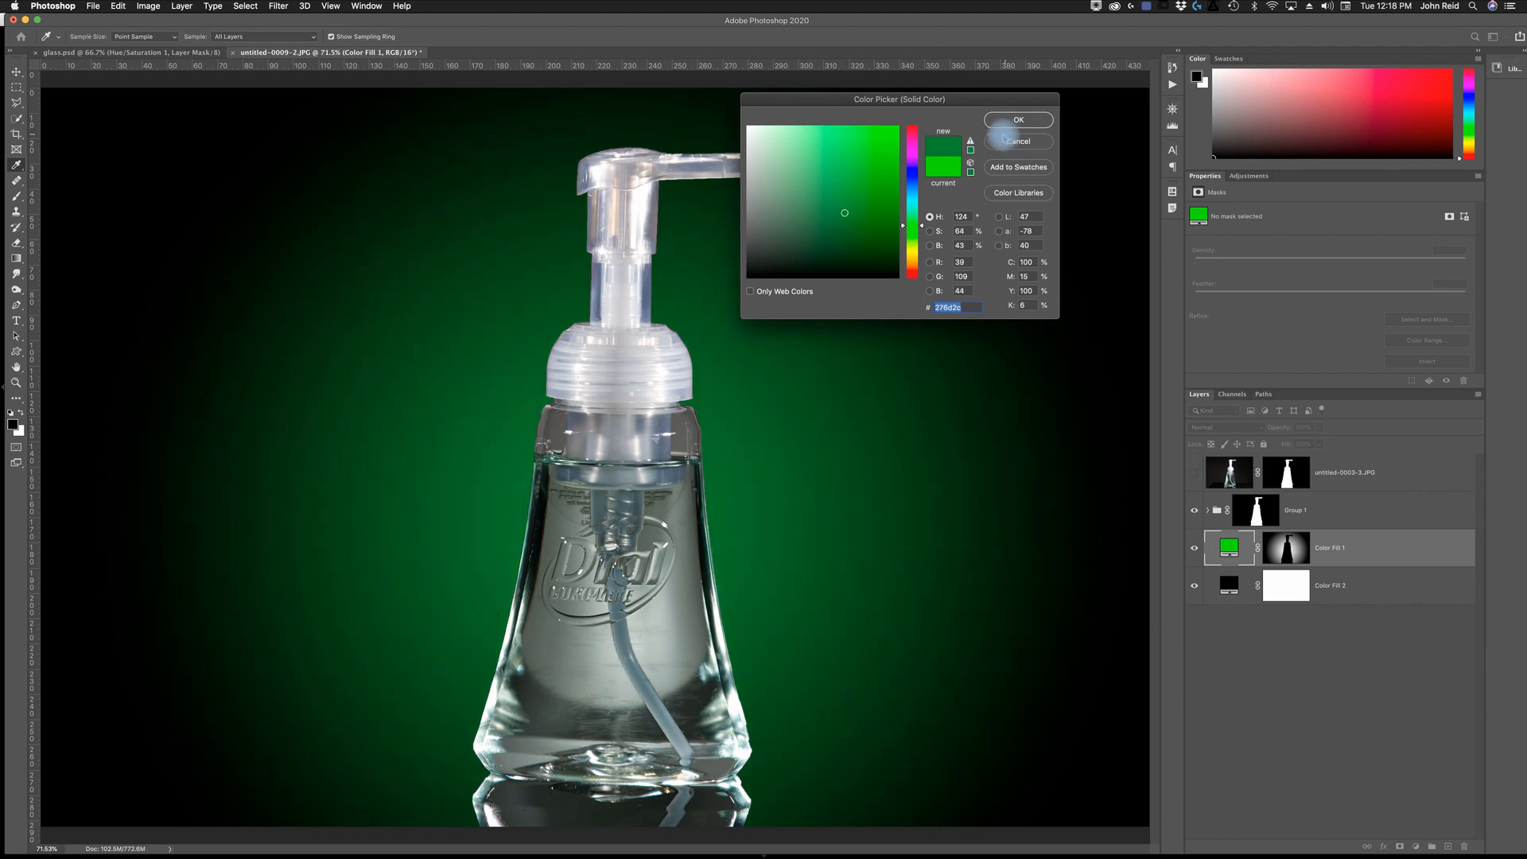
{"action": "left_click", "coordinate": [1019, 121]}
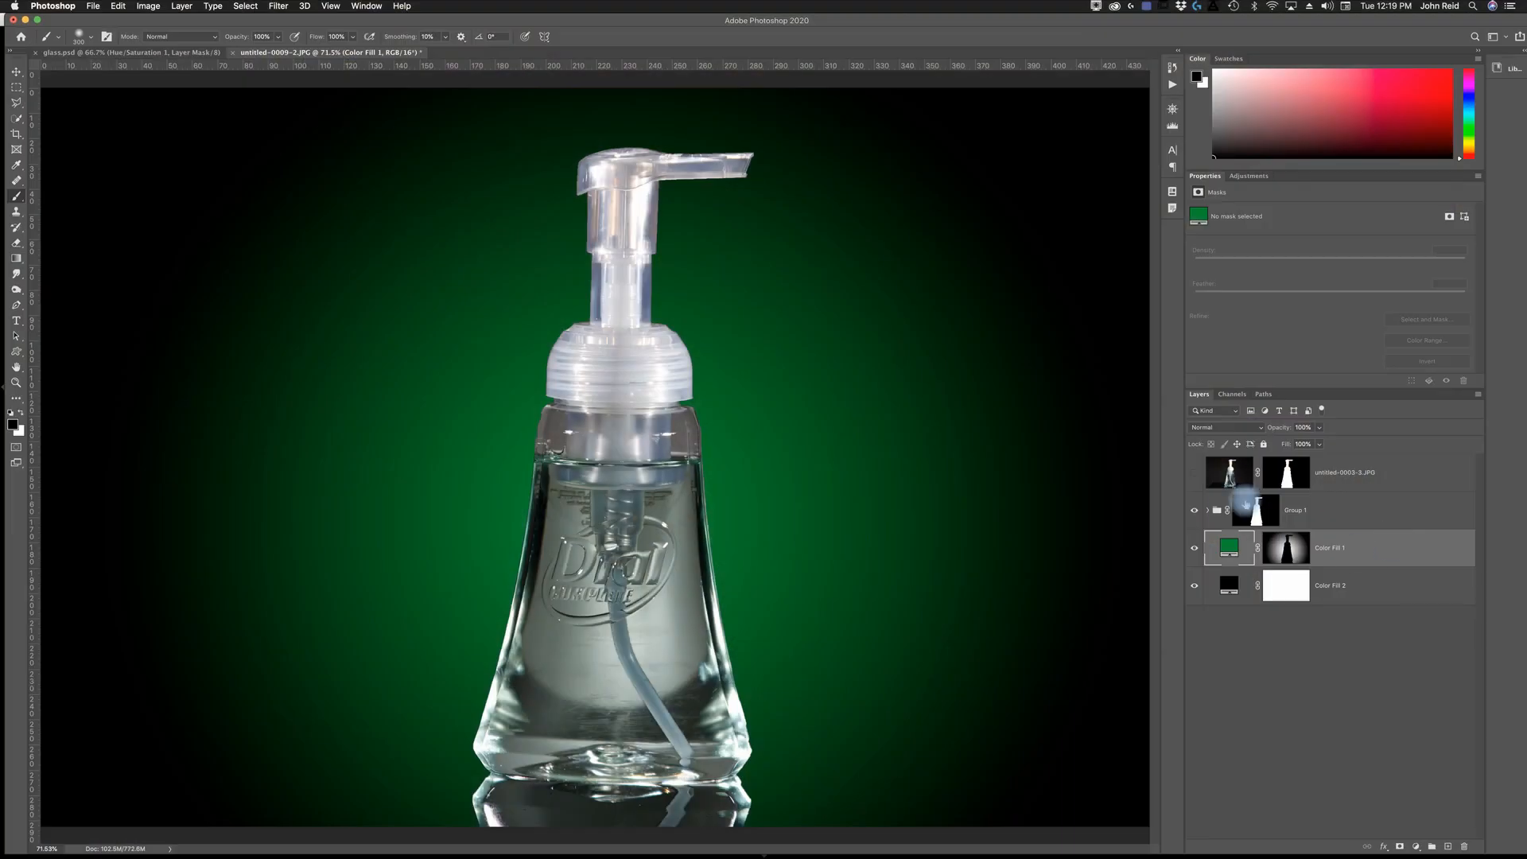
- Expand Group 1 and add a Hue/Saturation adjustment layer directly above the untitled-0005 image layer
{"action": "left_click", "coordinate": [1323, 512]}
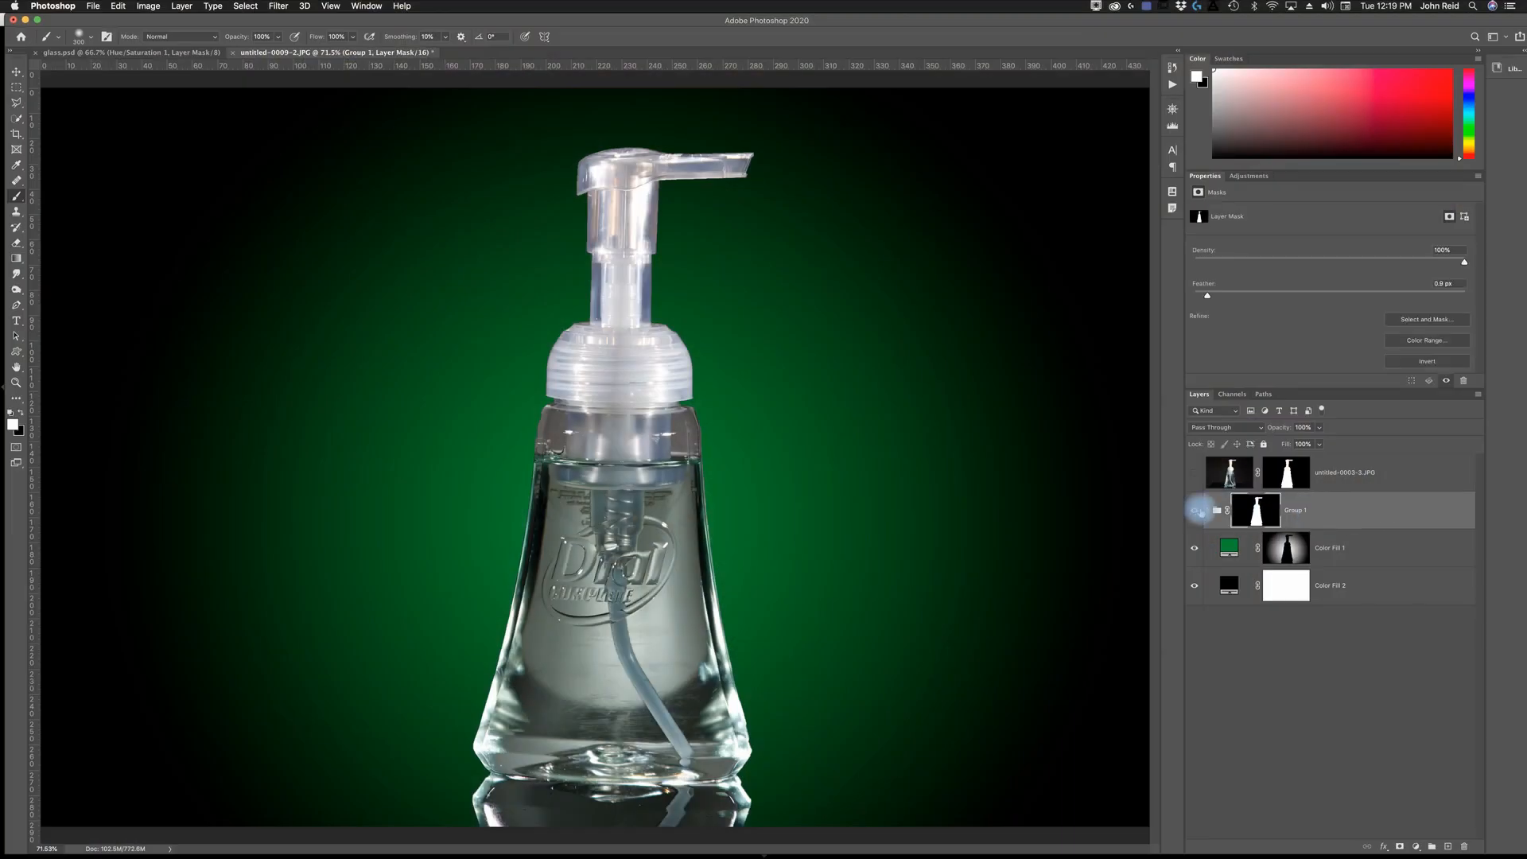
{"action": "left_click", "coordinate": [1208, 510]}
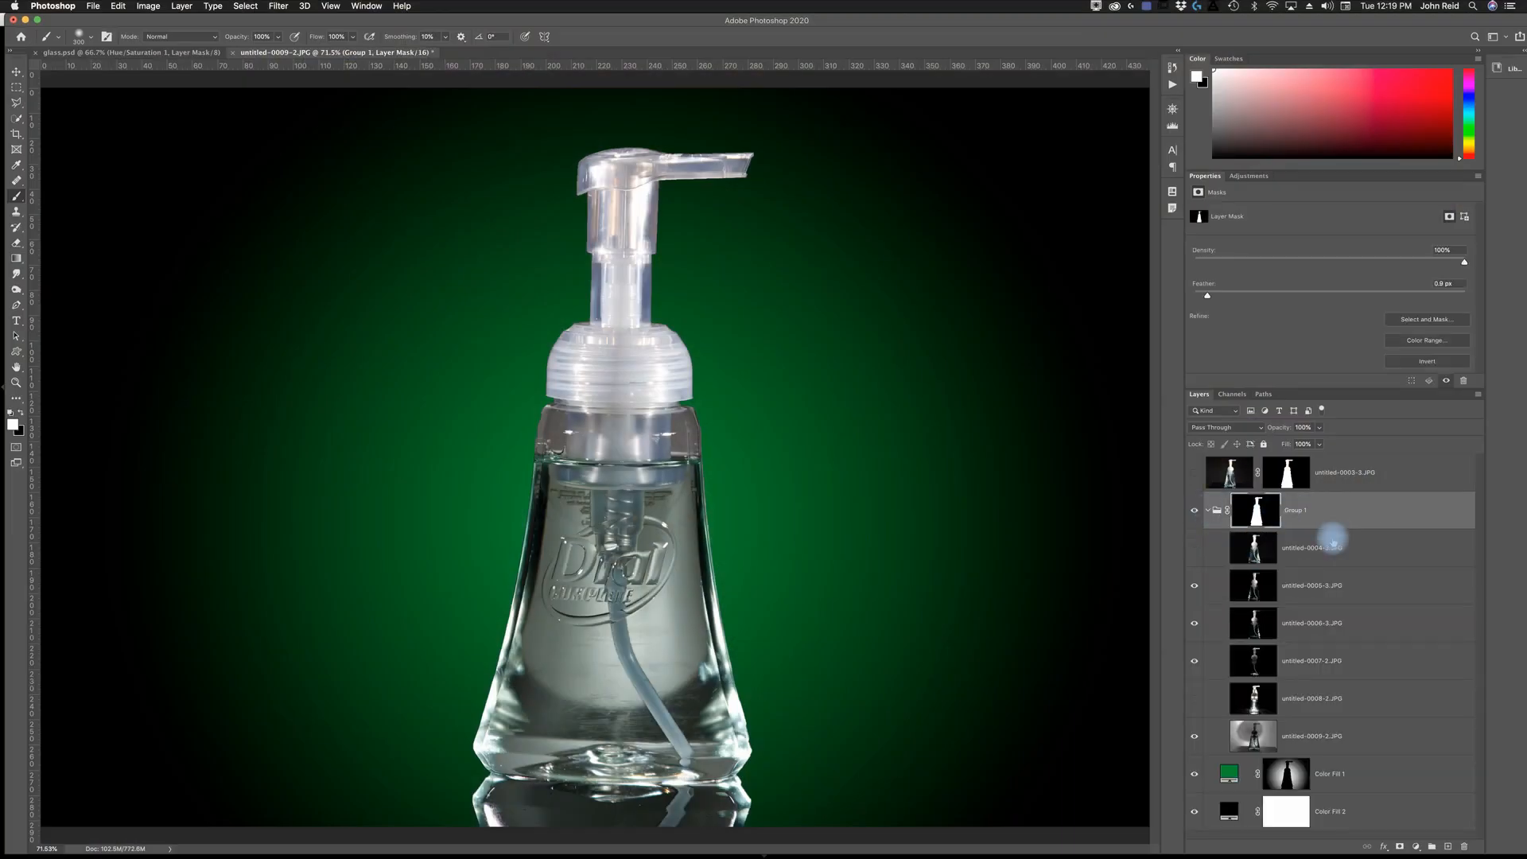
{"action": "left_click", "coordinate": [1270, 557]}
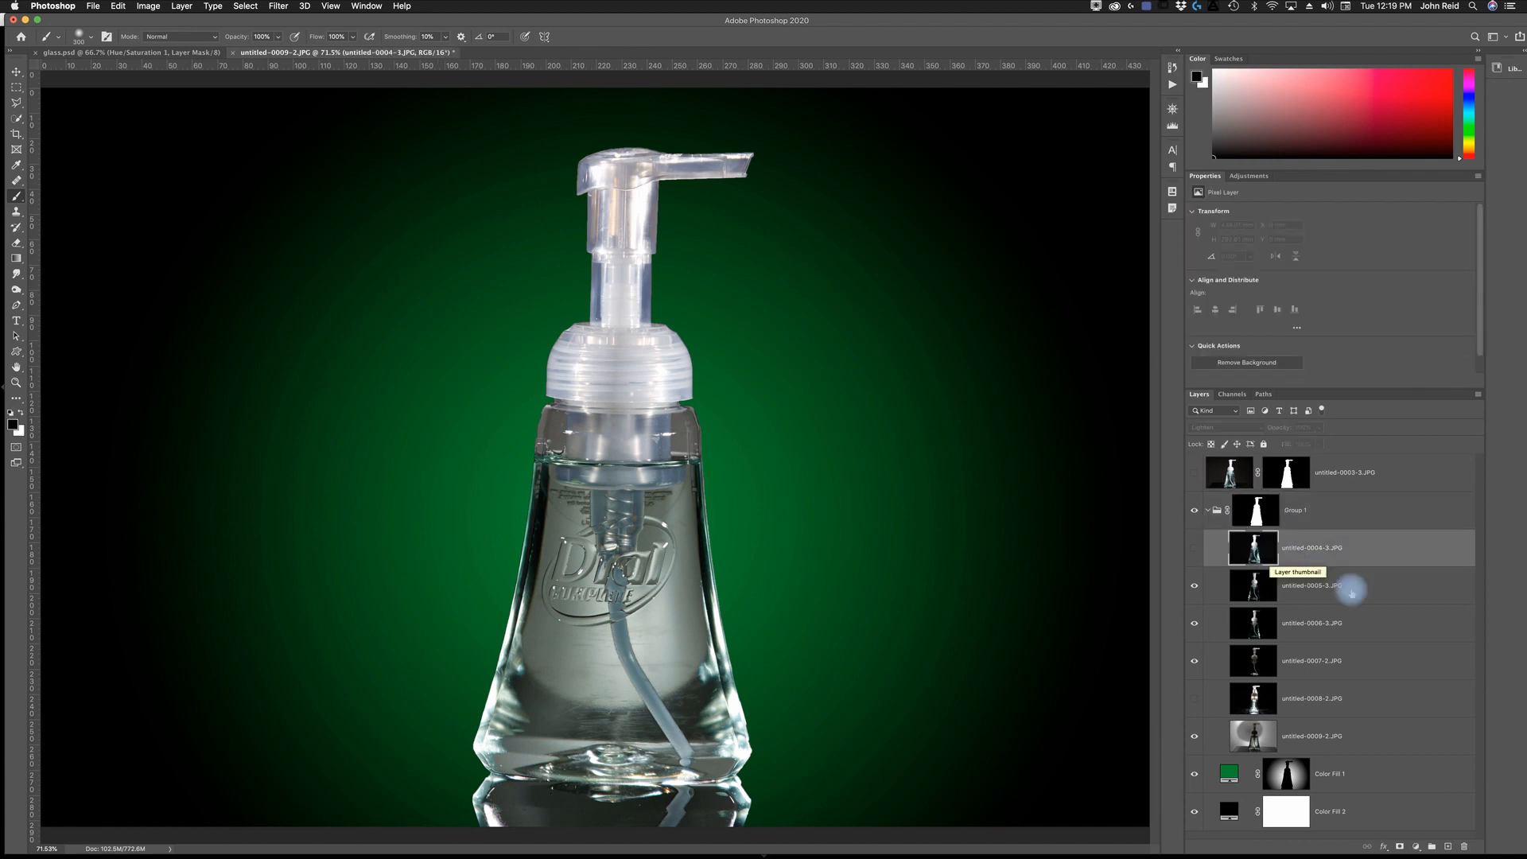
{"action": "left_click", "coordinate": [1336, 590]}
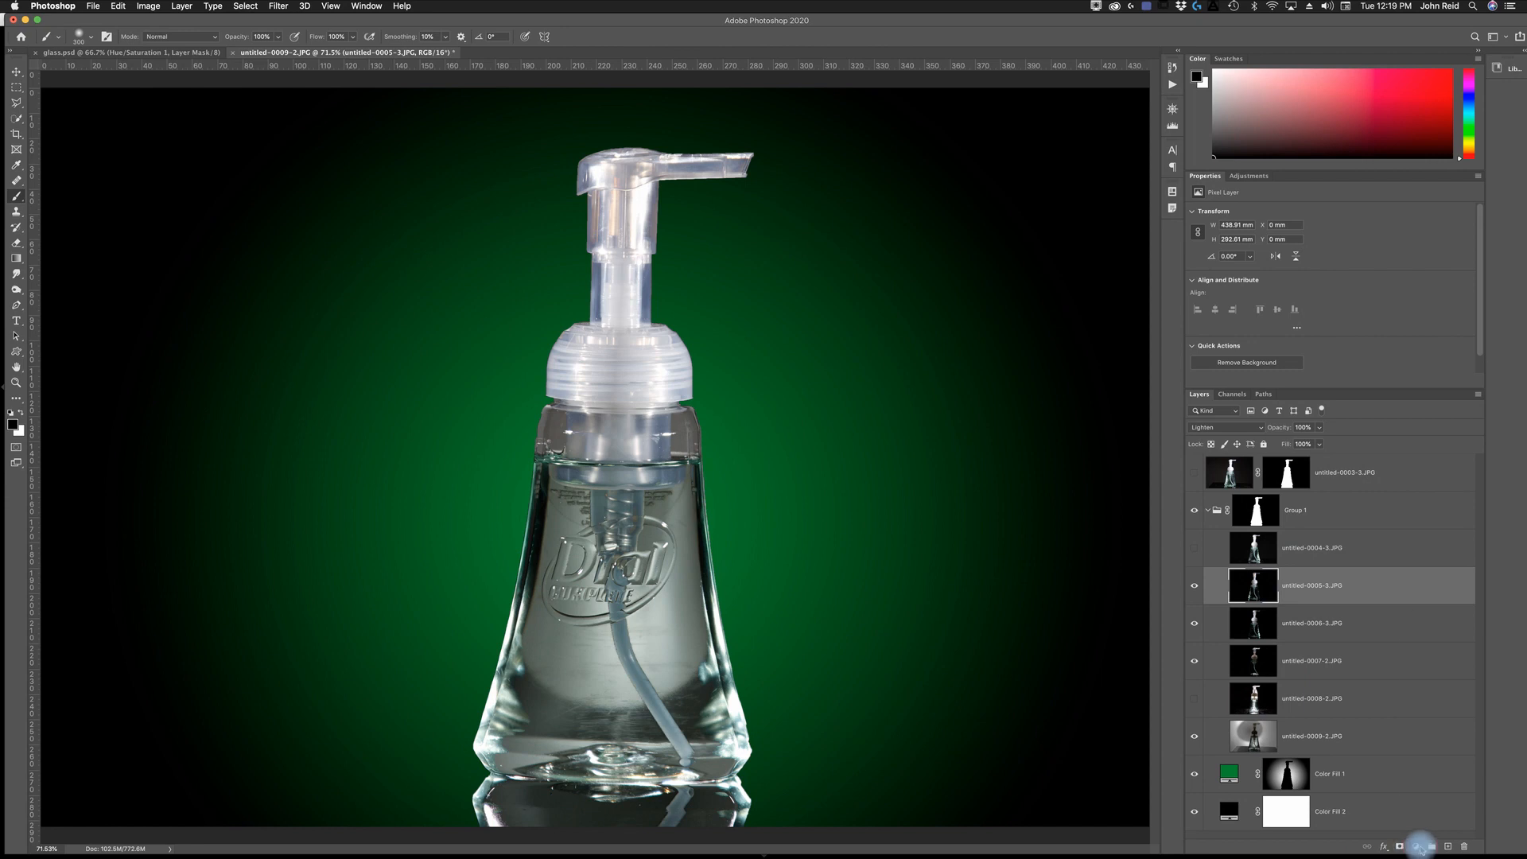
{"action": "left_click", "coordinate": [1415, 846]}
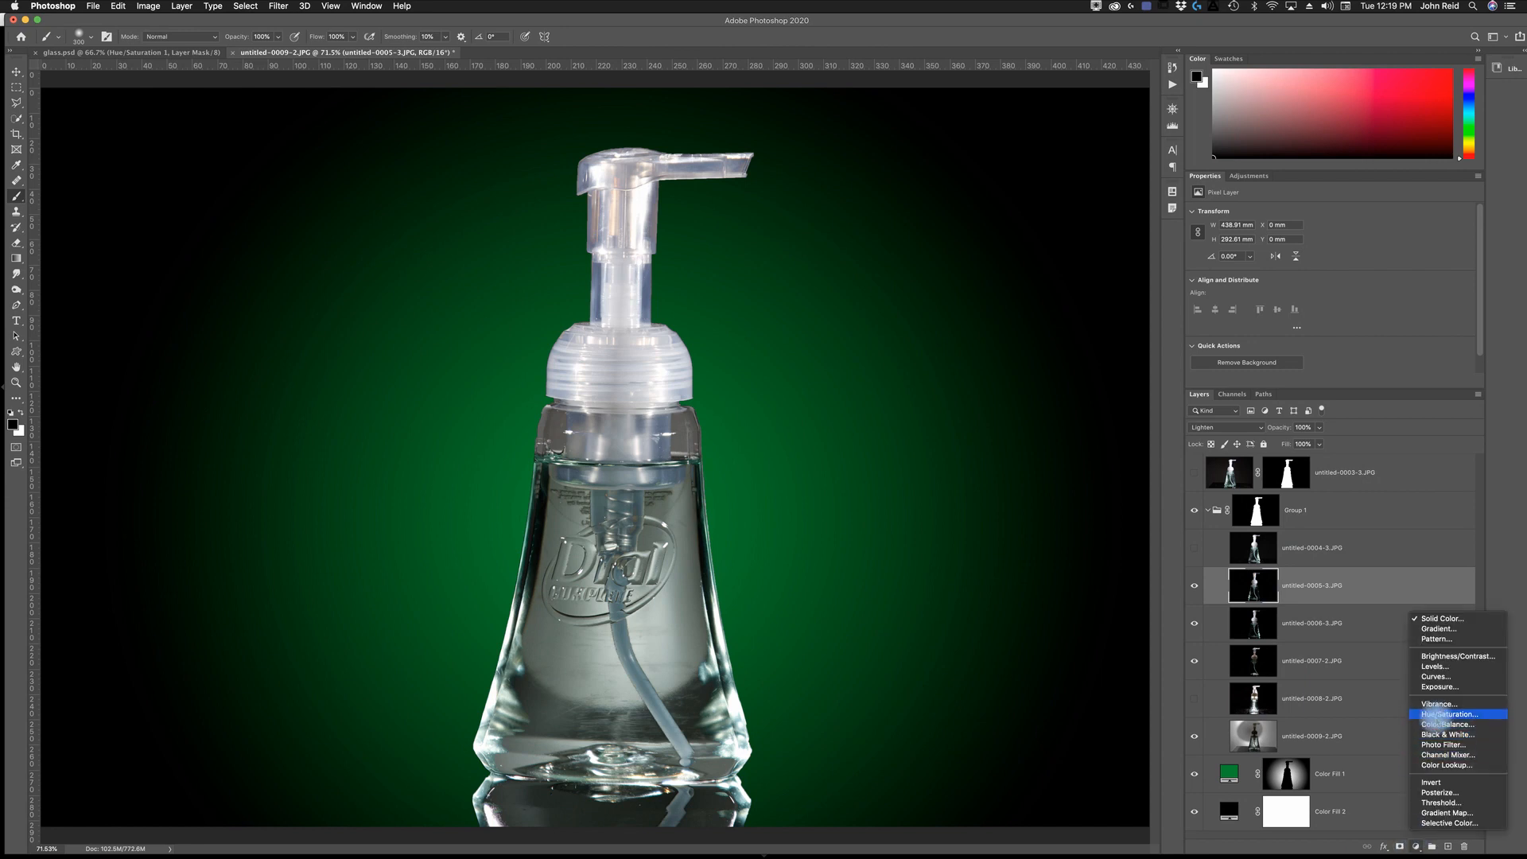
{"action": "left_click", "coordinate": [1438, 715]}
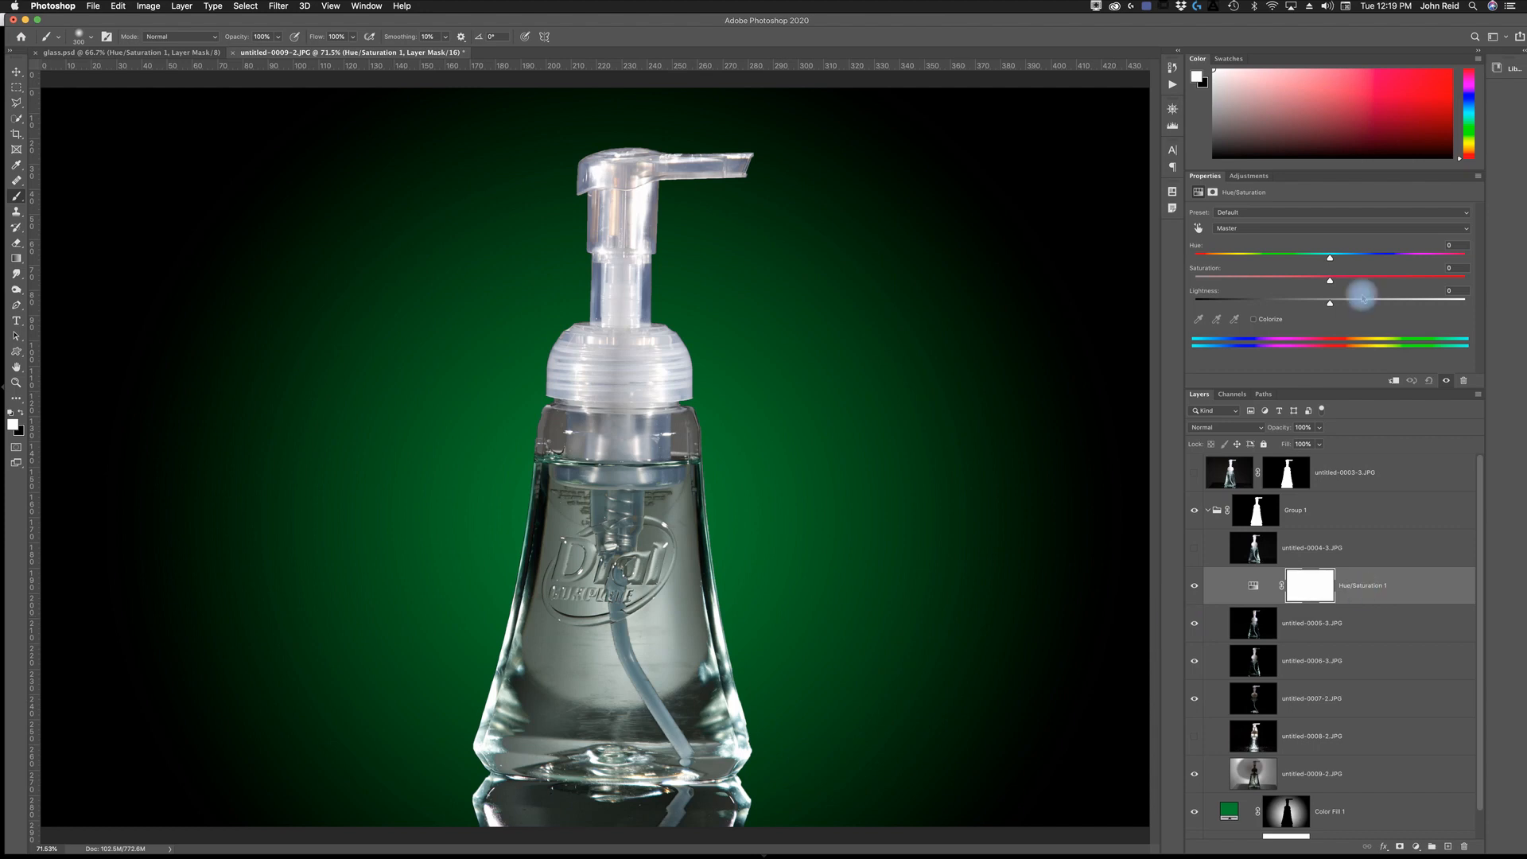
- Try hue shifts of -180 and +144 on the Hue/Saturation adjustment, and reset the hue to 0
{"action": "left_click_drag", "start_coordinate": [1330, 257], "coordinate": [1171, 268]}
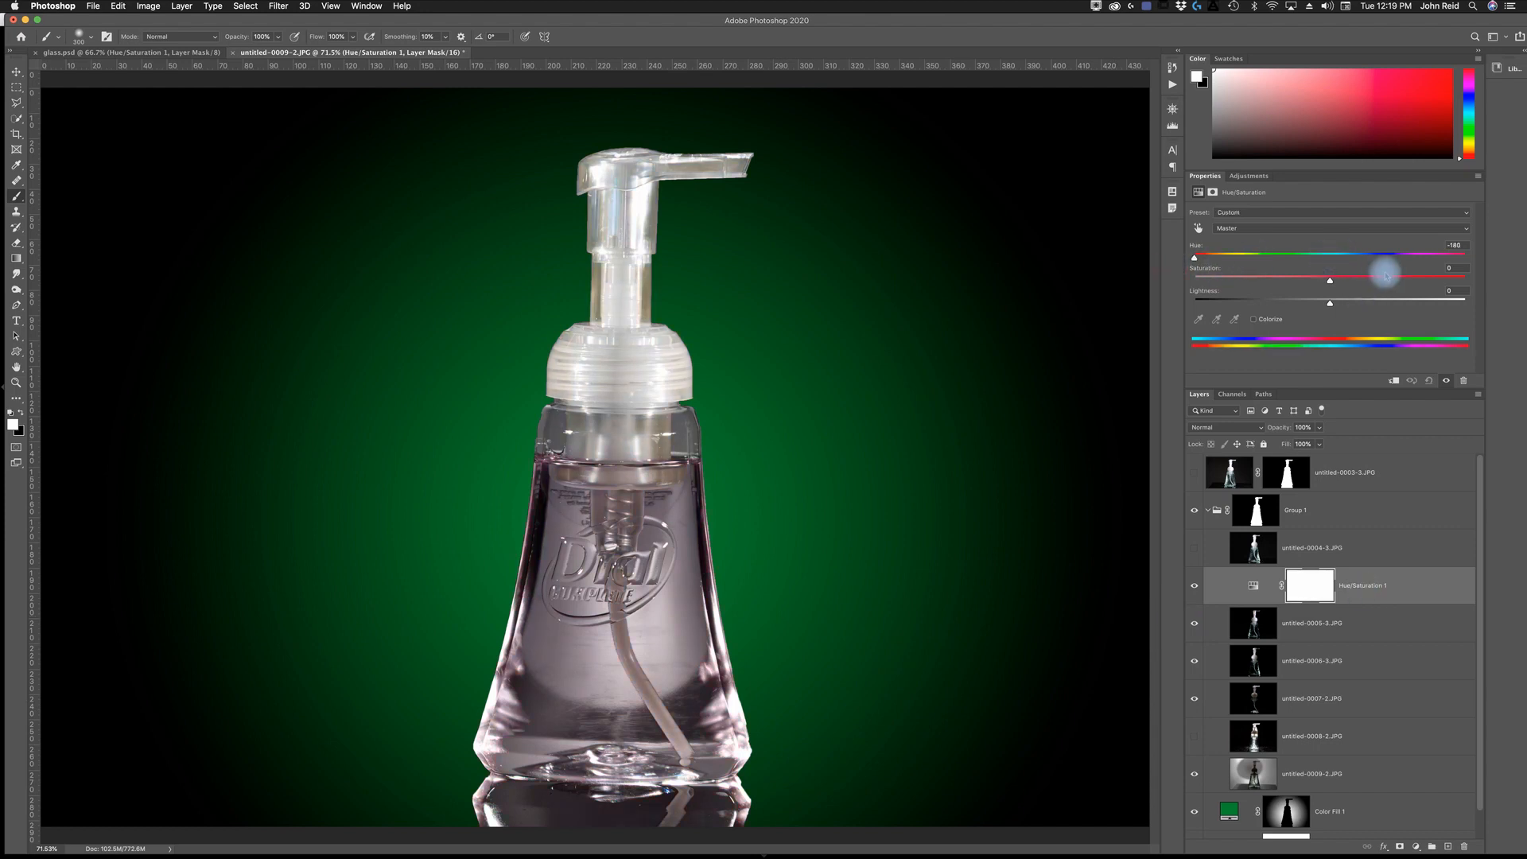
{"action": "left_click_drag", "start_coordinate": [1196, 258], "coordinate": [1446, 265]}
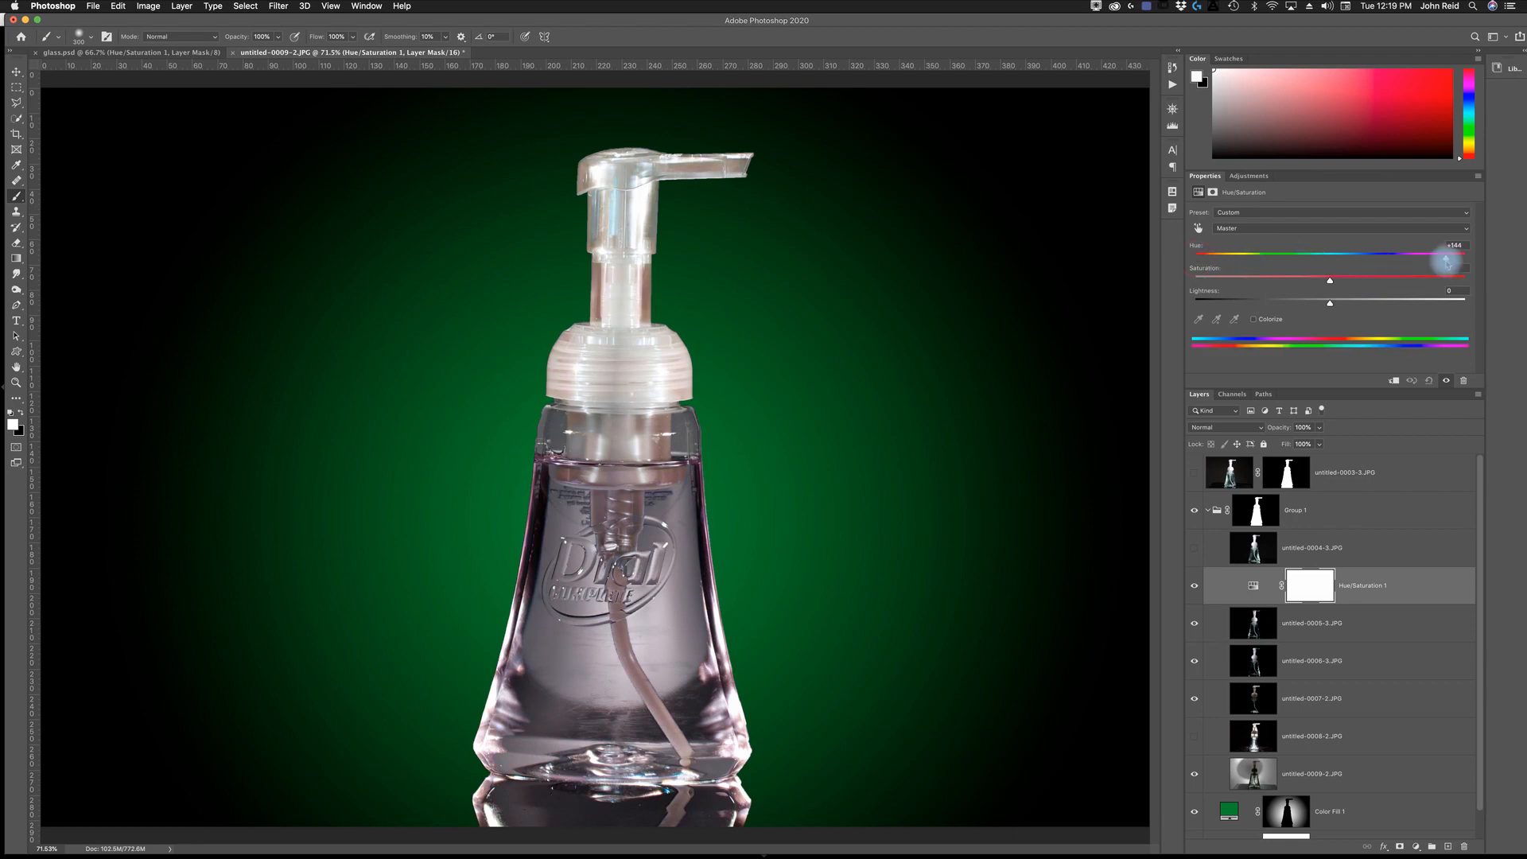
{"action": "left_click", "coordinate": [1330, 258]}
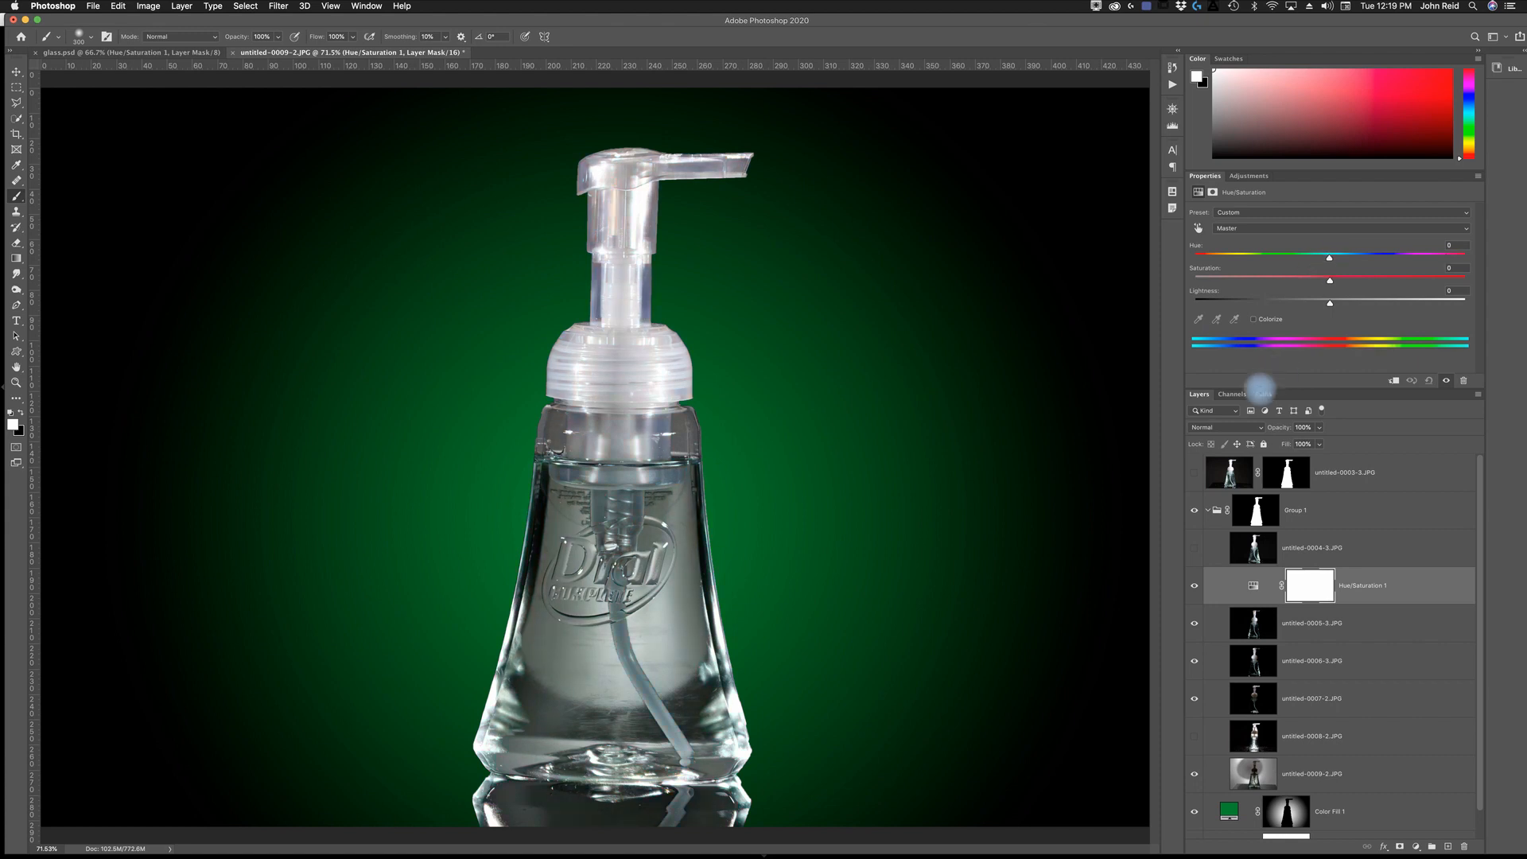
- Colorize the bottle green through the Hue/Saturation adjustment with a hue of 105
{"action": "left_click", "coordinate": [1256, 320]}
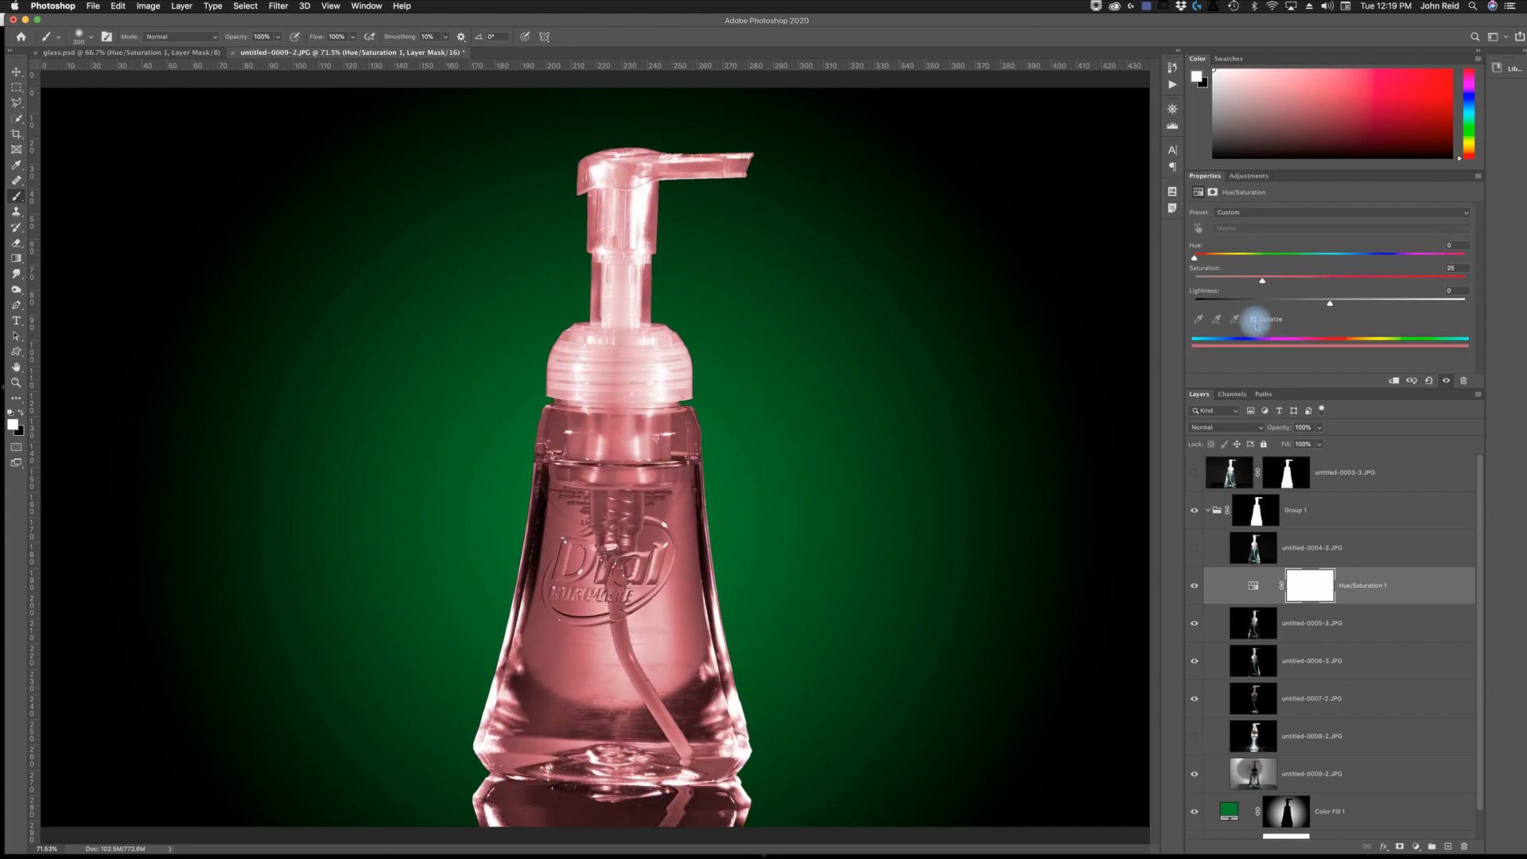
{"action": "left_click_drag", "start_coordinate": [1193, 258], "coordinate": [1264, 263]}
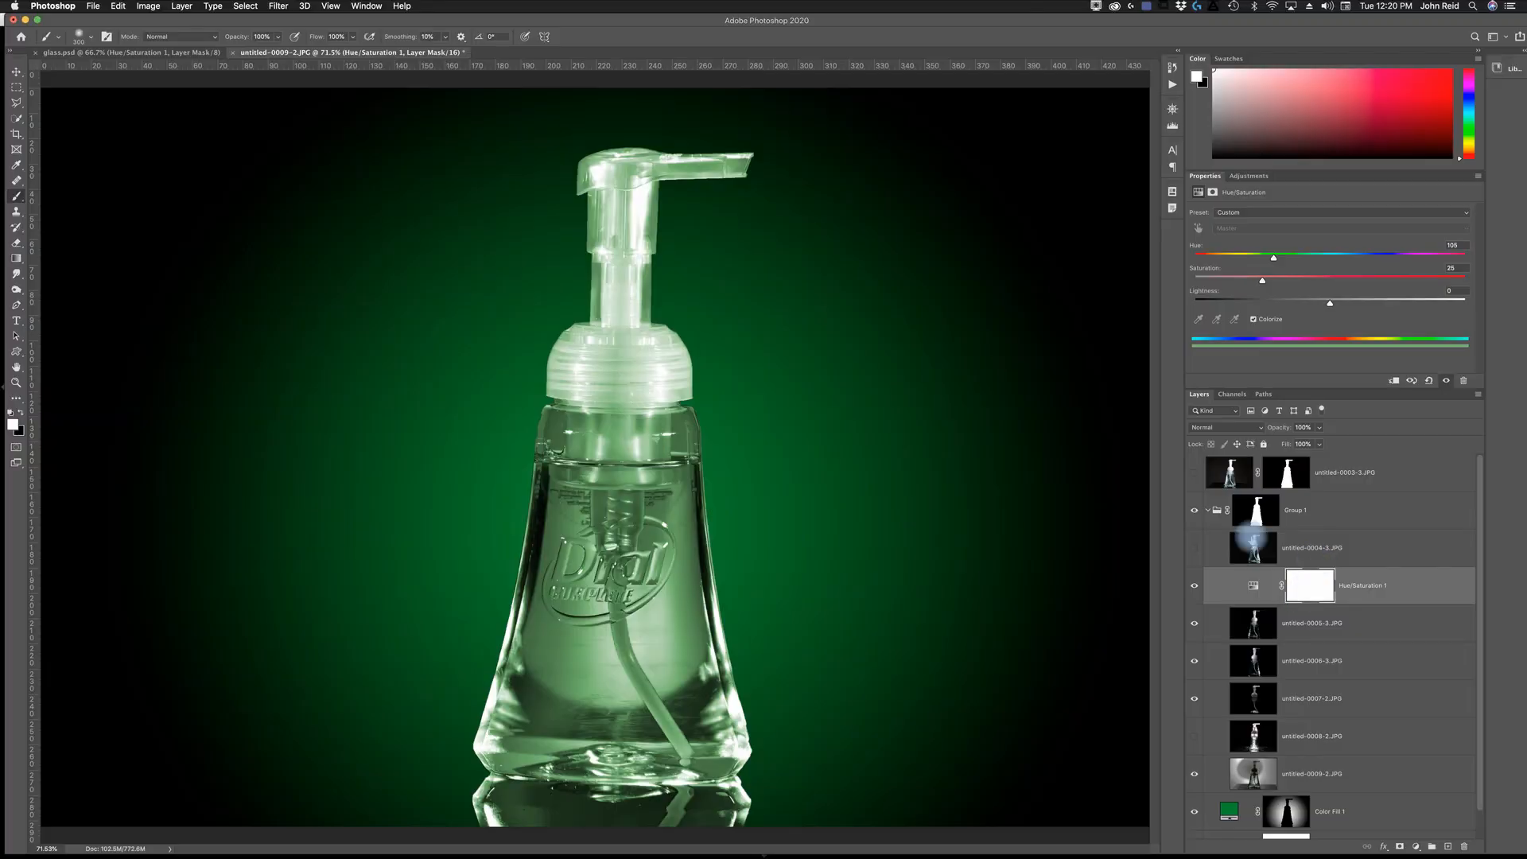
- Set the feather of Group 1's bottle mask to 2.7 px
{"action": "left_click", "coordinate": [1263, 515]}
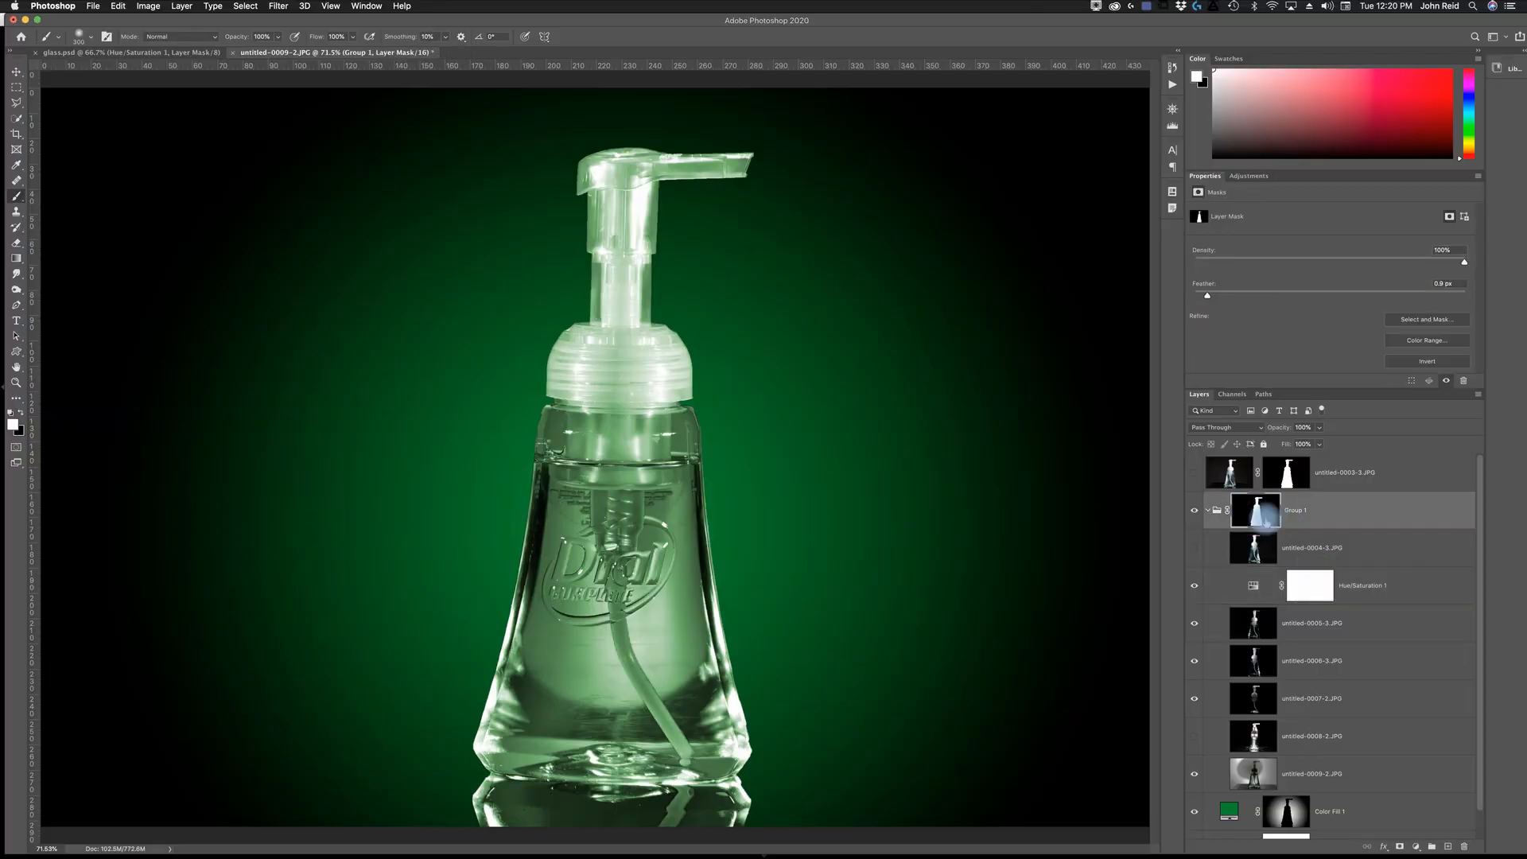
{"action": "left_click", "coordinate": [1207, 295]}
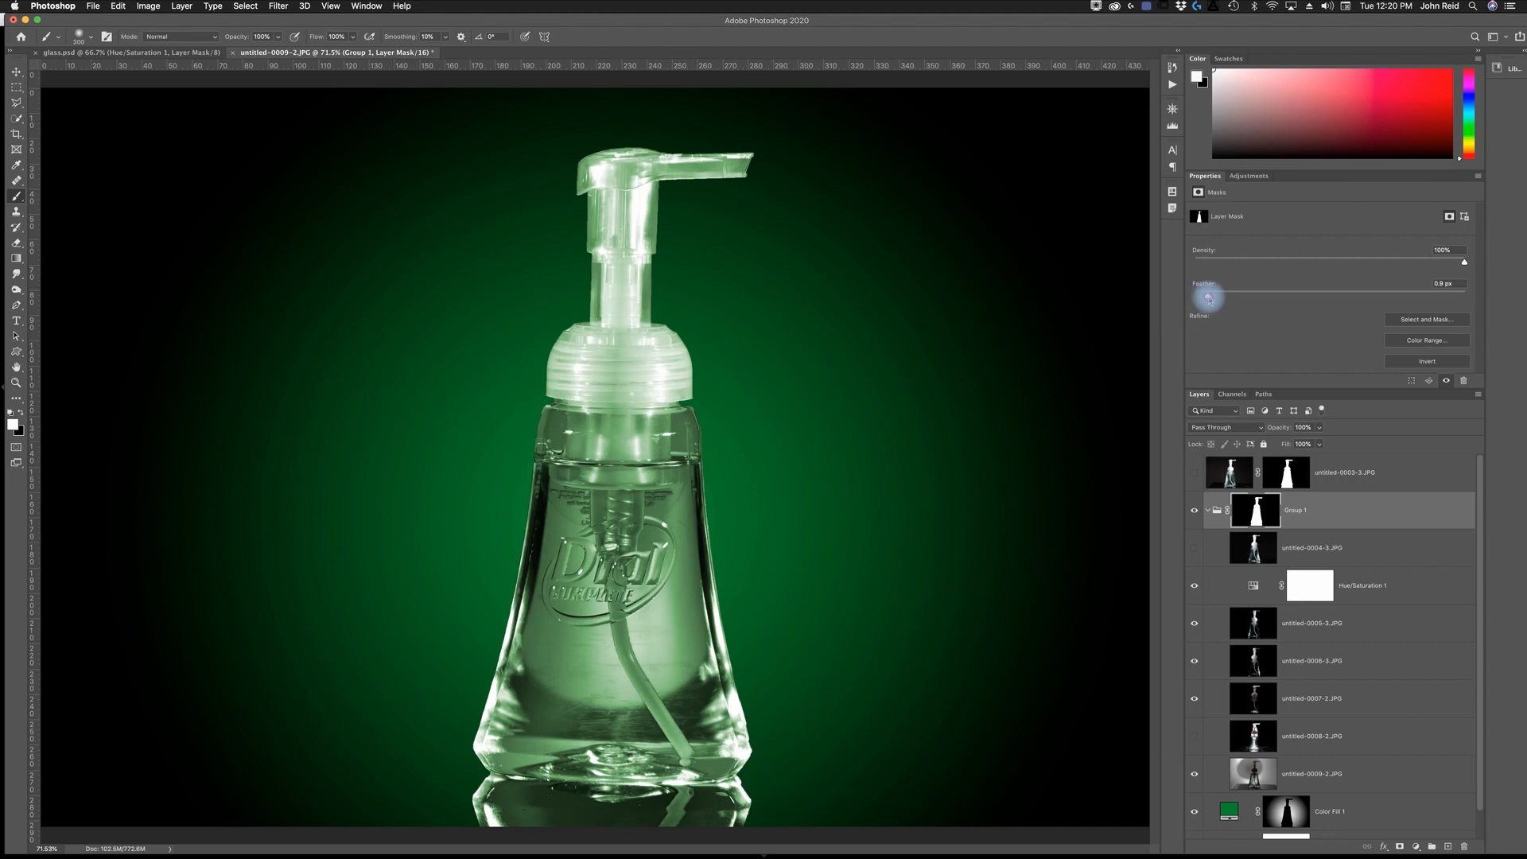
{"action": "left_click_drag", "start_coordinate": [1209, 298], "coordinate": [1224, 296]}
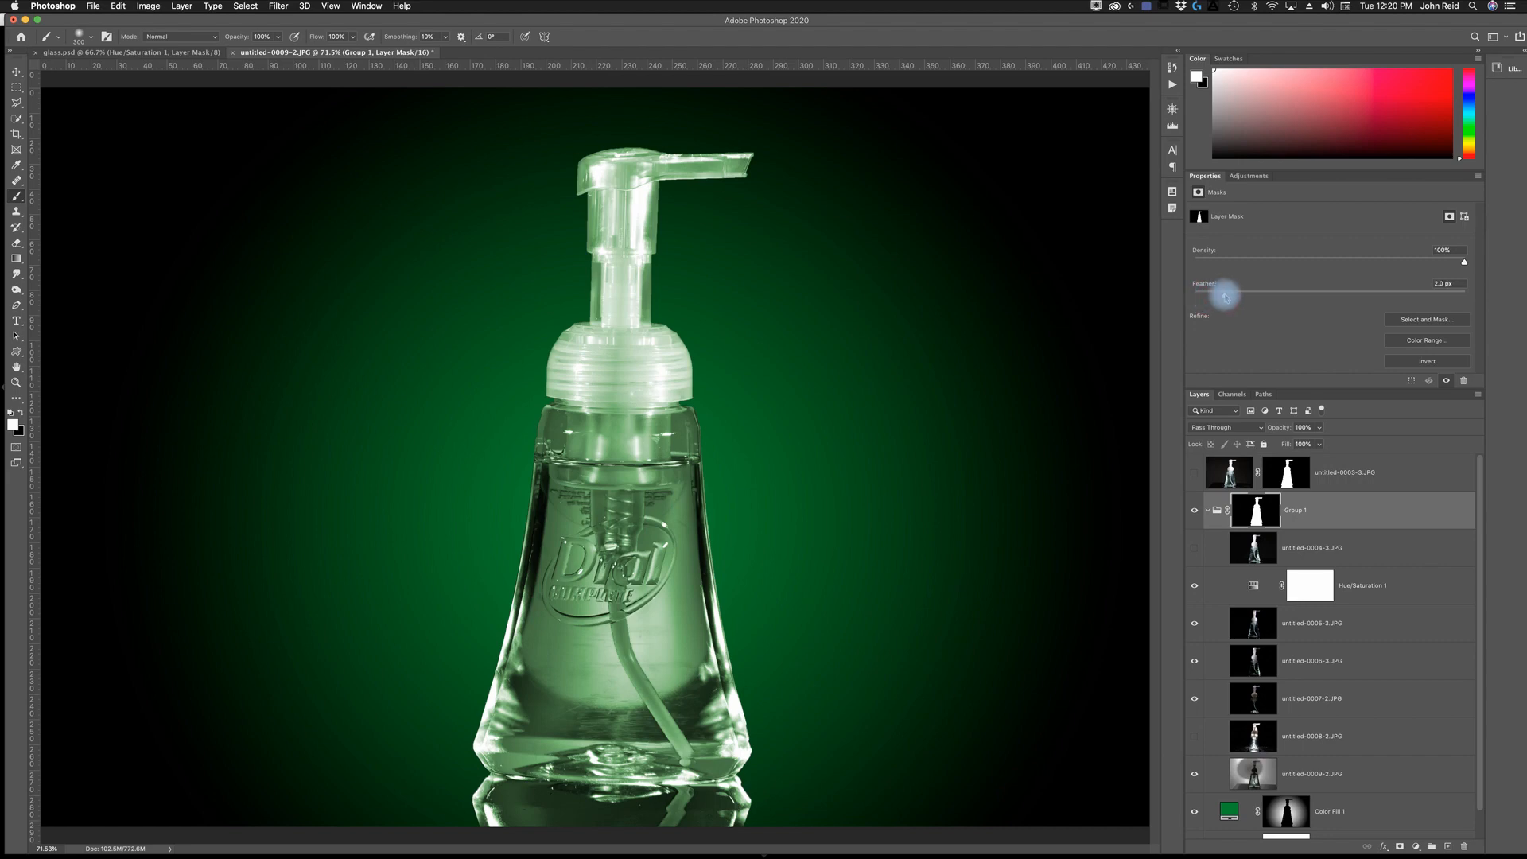
{"action": "left_click_drag", "start_coordinate": [1224, 296], "coordinate": [1234, 293]}
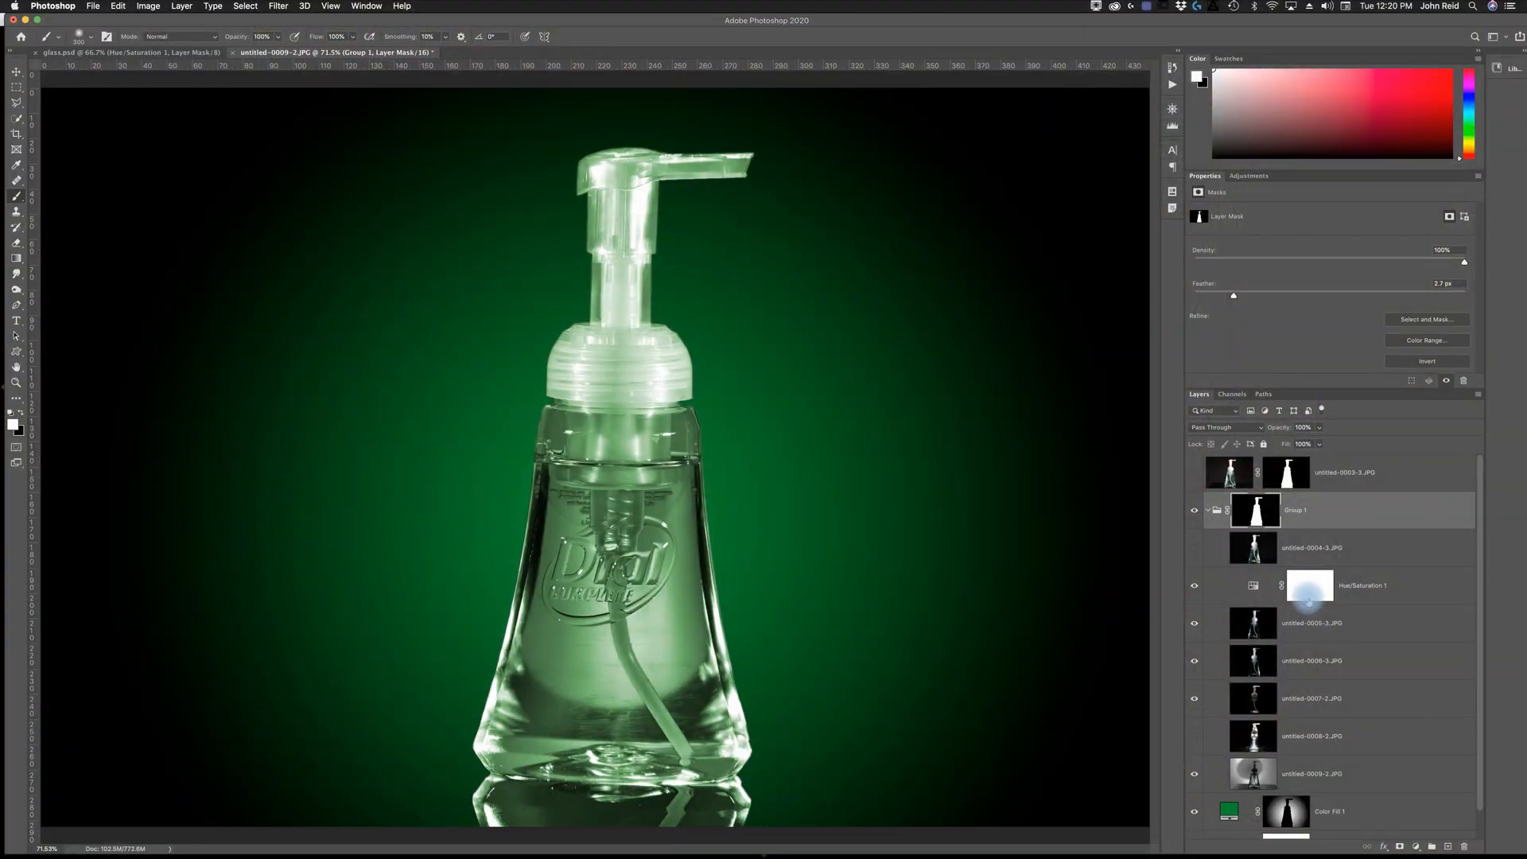
- Paint the pump head, neck and collar out of the Hue/Saturation mask with a black brush at 32% flow, removing their green tint
{"action": "left_click", "coordinate": [1309, 595]}
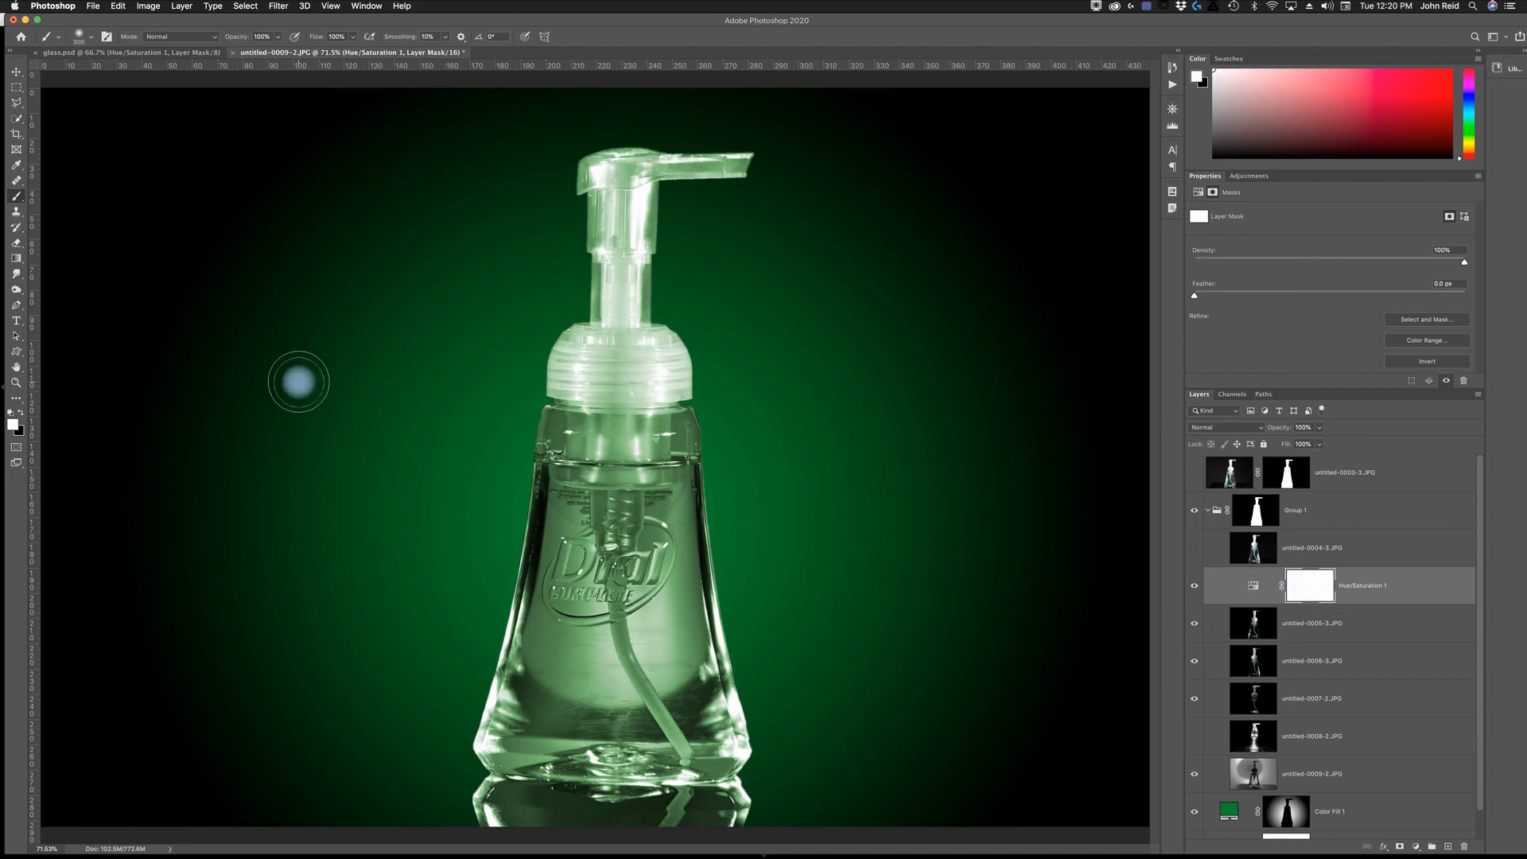
{"action": "left_click", "coordinate": [22, 413]}
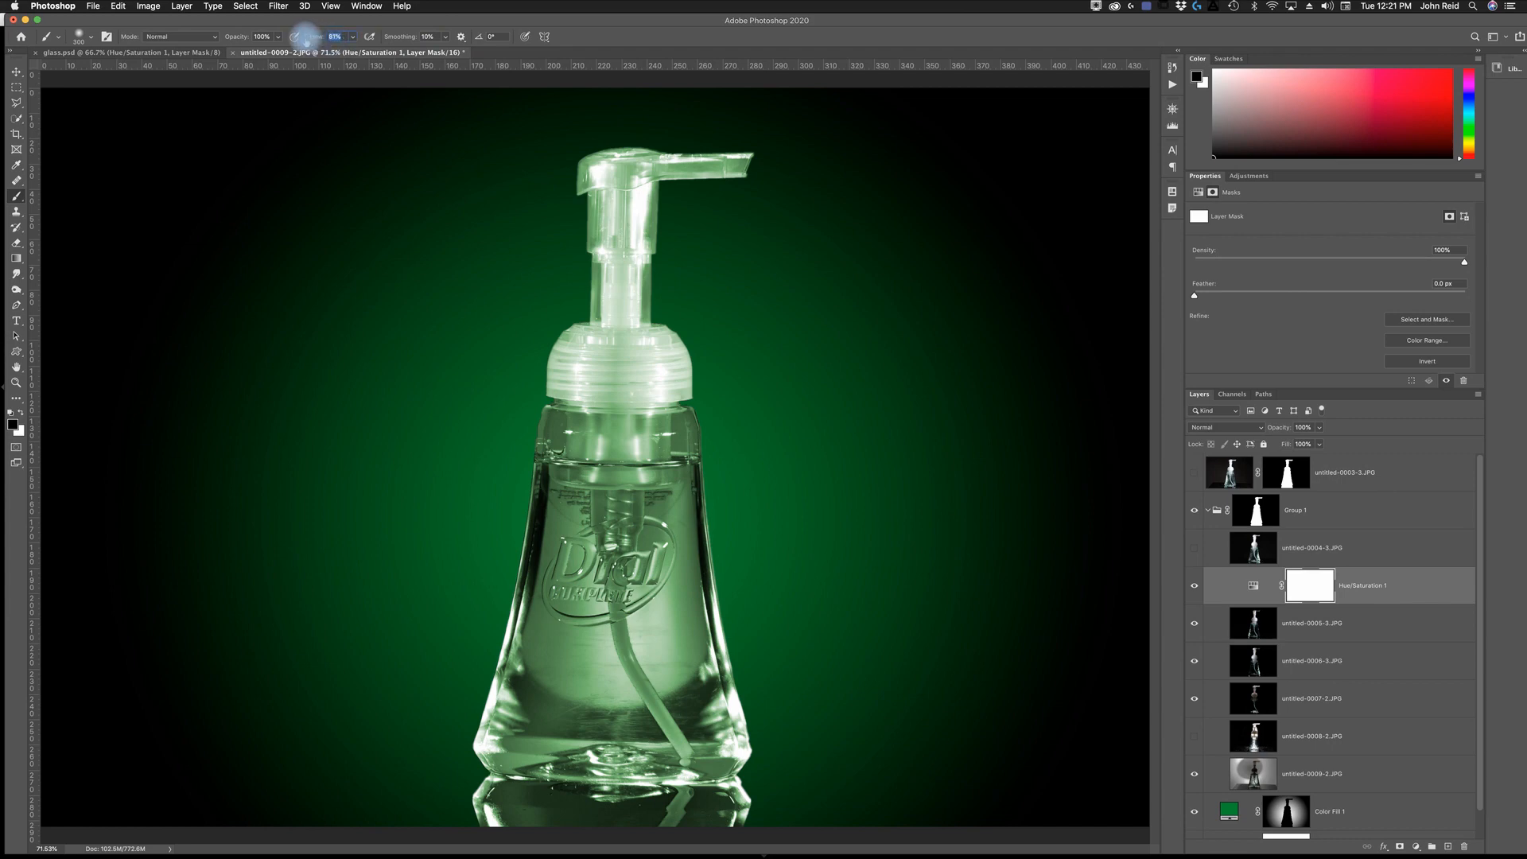
{"action": "left_click_drag", "start_coordinate": [297, 36], "coordinate": [274, 43]}
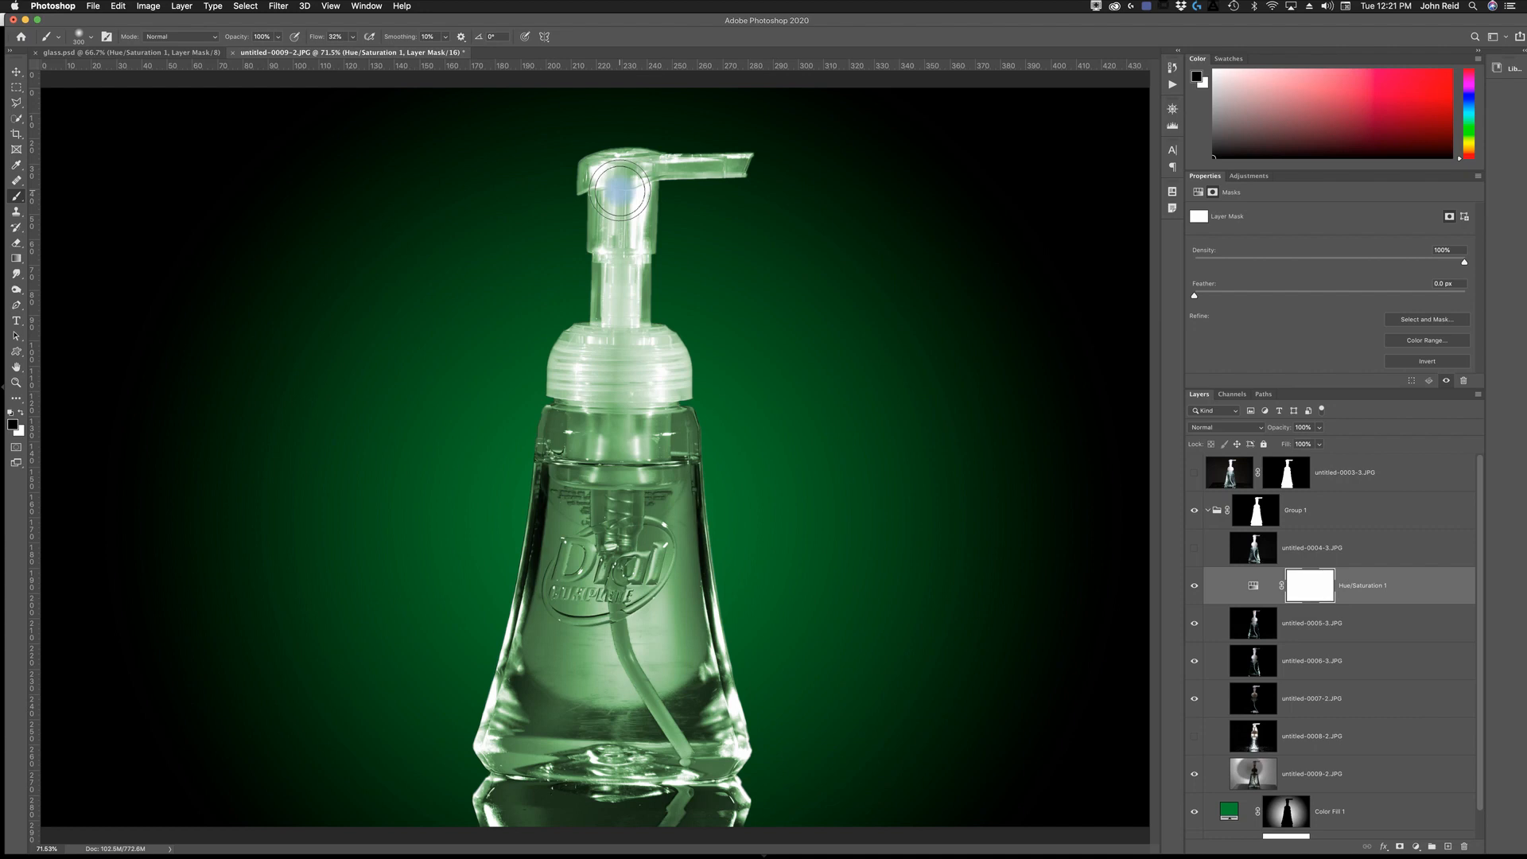
{"action": "key", "text": "bracketleft"}
{"action": "key", "text": "bracketleft"}
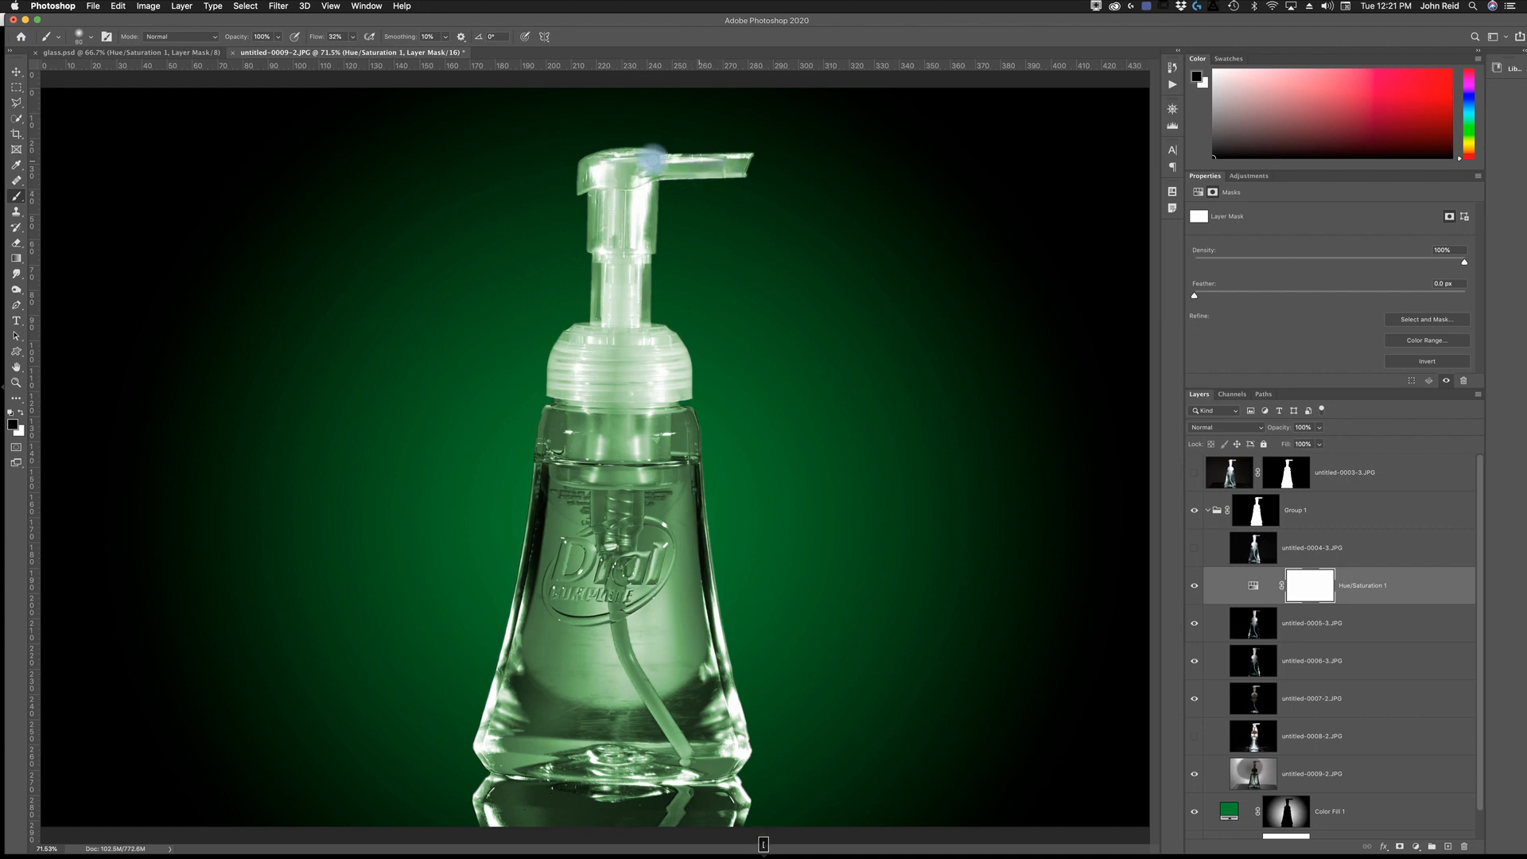
{"action": "mouse_move", "coordinate": [647, 168]}
{"action": "left_mouse_down"}
{"action": "mouse_move", "coordinate": [731, 168]}
{"action": "mouse_move", "coordinate": [604, 167]}
{"action": "left_mouse_up"}
{"action": "key", "text": "]"}
{"action": "key", "text": "]"}
{"action": "key", "text": "]"}
{"action": "mouse_move", "coordinate": [618, 184]}
{"action": "left_mouse_down"}
{"action": "mouse_move", "coordinate": [623, 382]}
{"action": "mouse_move", "coordinate": [616, 360]}
{"action": "mouse_move", "coordinate": [617, 193]}
{"action": "mouse_move", "coordinate": [629, 372]}
{"action": "mouse_move", "coordinate": [627, 354]}
{"action": "mouse_move", "coordinate": [656, 377]}
{"action": "mouse_move", "coordinate": [575, 390]}
{"action": "mouse_move", "coordinate": [612, 337]}
{"action": "mouse_move", "coordinate": [579, 374]}
{"action": "mouse_move", "coordinate": [614, 288]}
{"action": "mouse_move", "coordinate": [604, 171]}
{"action": "mouse_move", "coordinate": [649, 166]}
{"action": "mouse_move", "coordinate": [627, 173]}
{"action": "mouse_move", "coordinate": [610, 370]}
{"action": "left_mouse_up"}
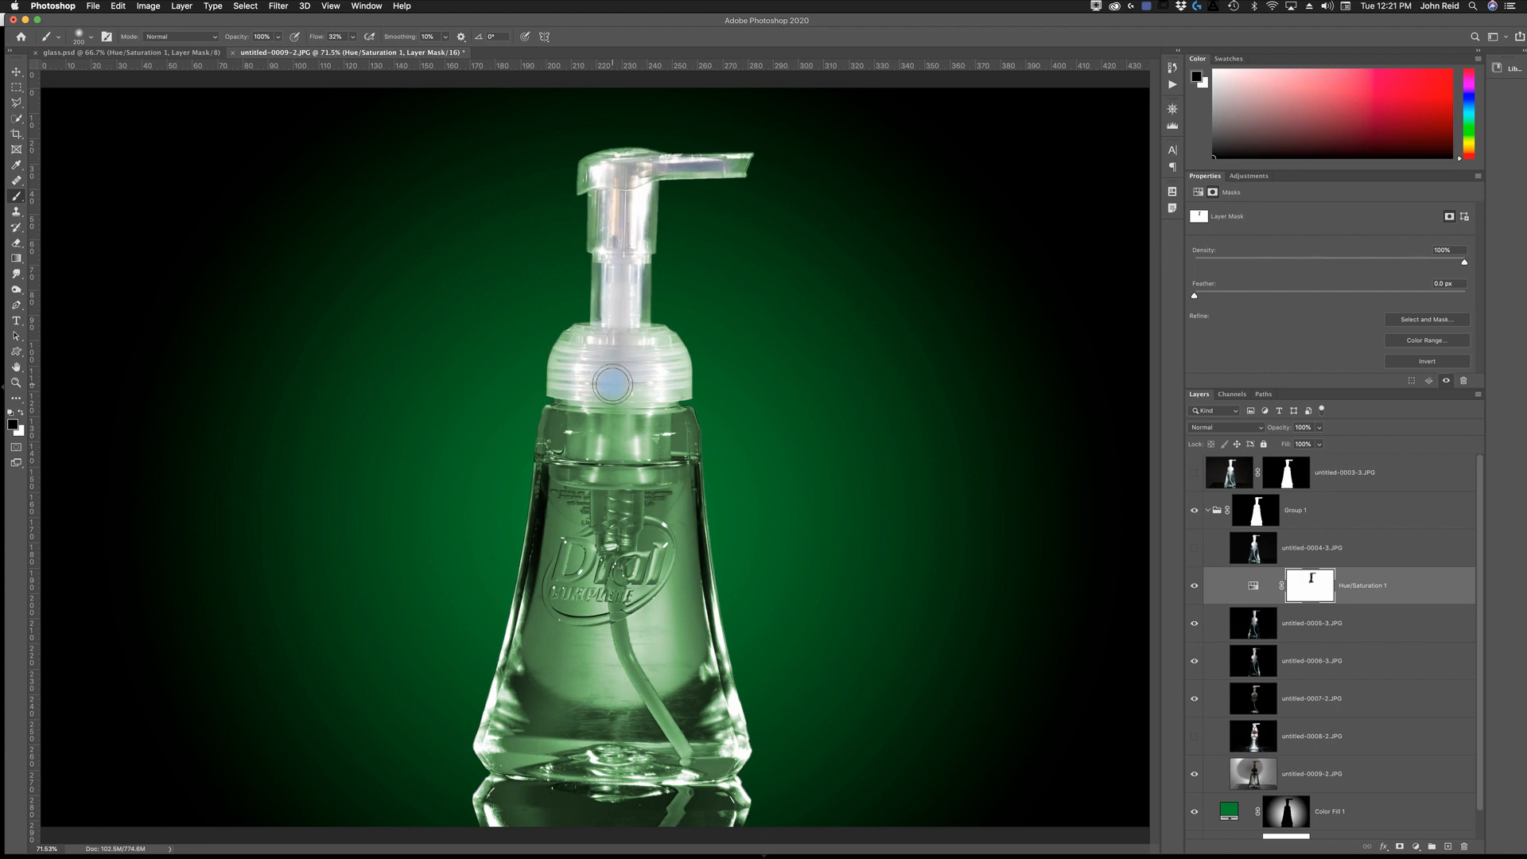
{"action": "mouse_move", "coordinate": [612, 384]}
{"action": "left_mouse_down"}
{"action": "mouse_move", "coordinate": [605, 446]}
{"action": "mouse_move", "coordinate": [622, 391]}
{"action": "mouse_move", "coordinate": [598, 352]}
{"action": "mouse_move", "coordinate": [581, 377]}
{"action": "mouse_move", "coordinate": [639, 389]}
{"action": "mouse_move", "coordinate": [631, 329]}
{"action": "left_mouse_up"}
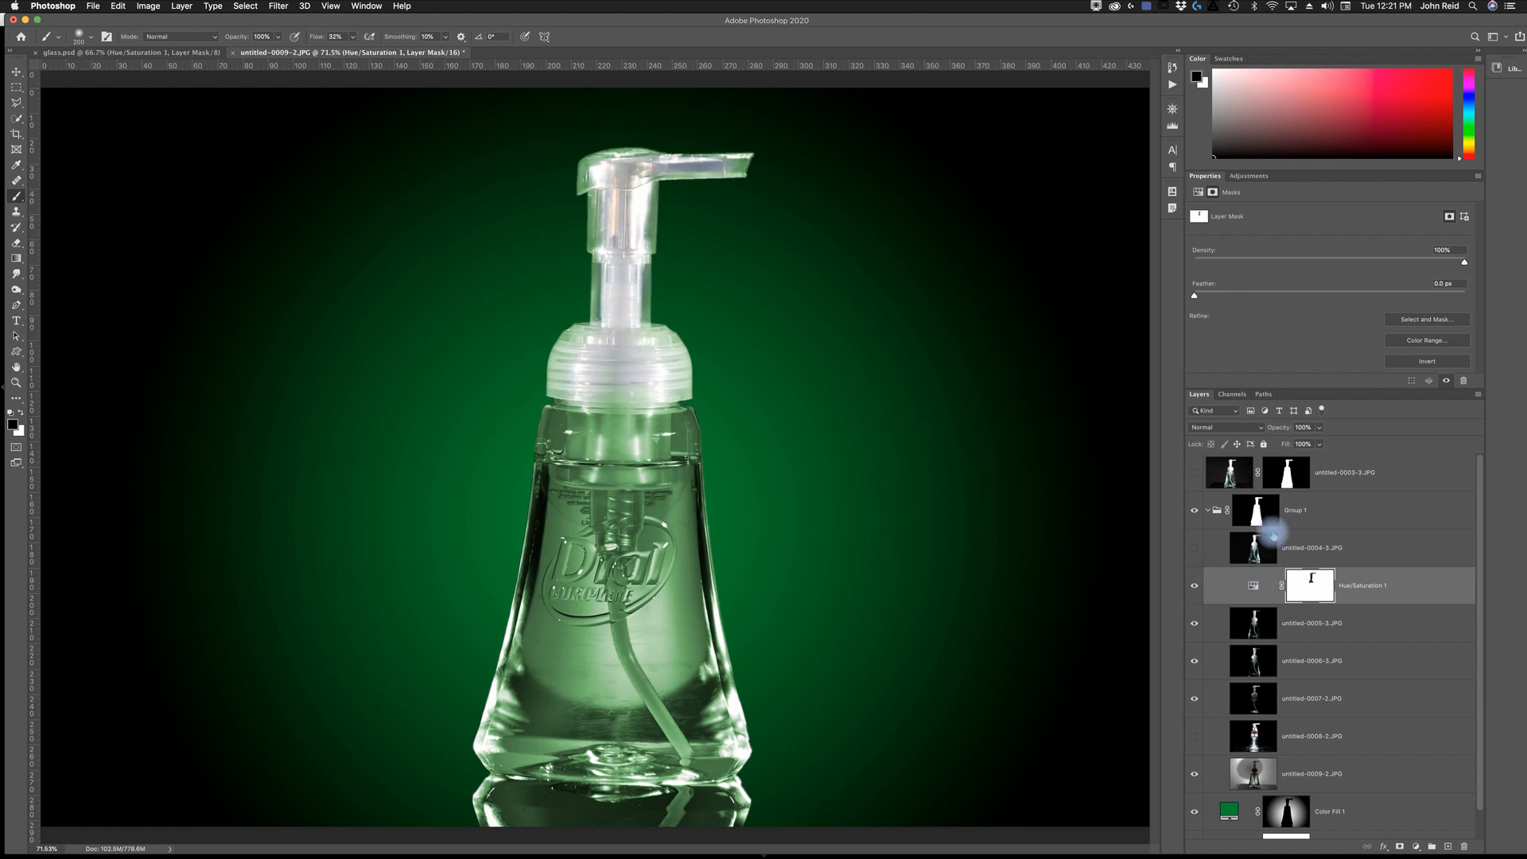
- Load Group 1's bottle mask as a selection and paint black on the Hue/Saturation mask to clear the remaining tint from the pump's edges
{"action": "left_click", "coordinate": [1255, 510]}
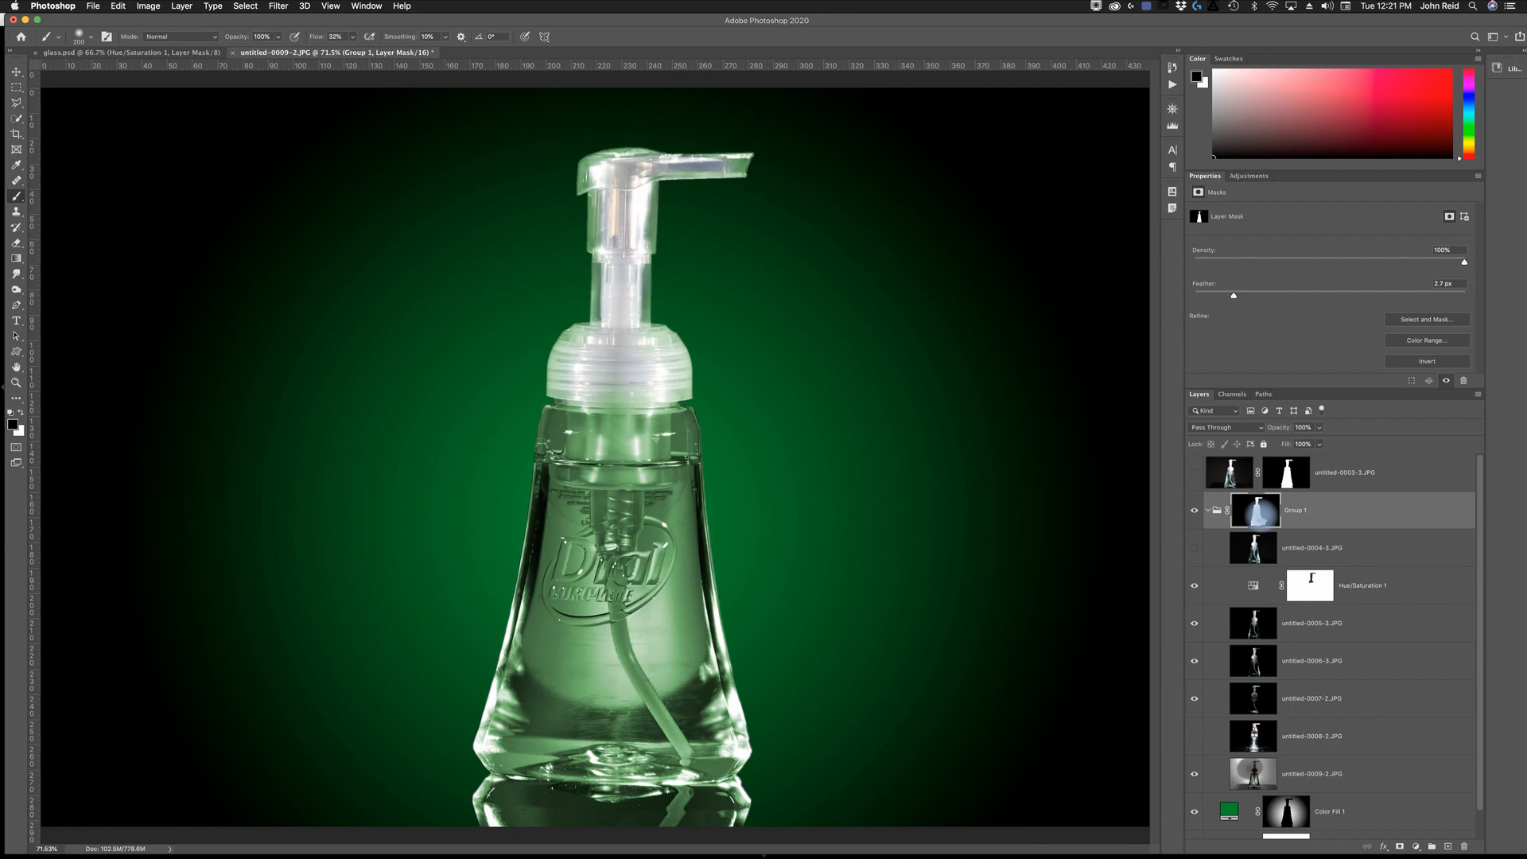
{"action": "left_click", "coordinate": [1255, 510], "text": "super"}
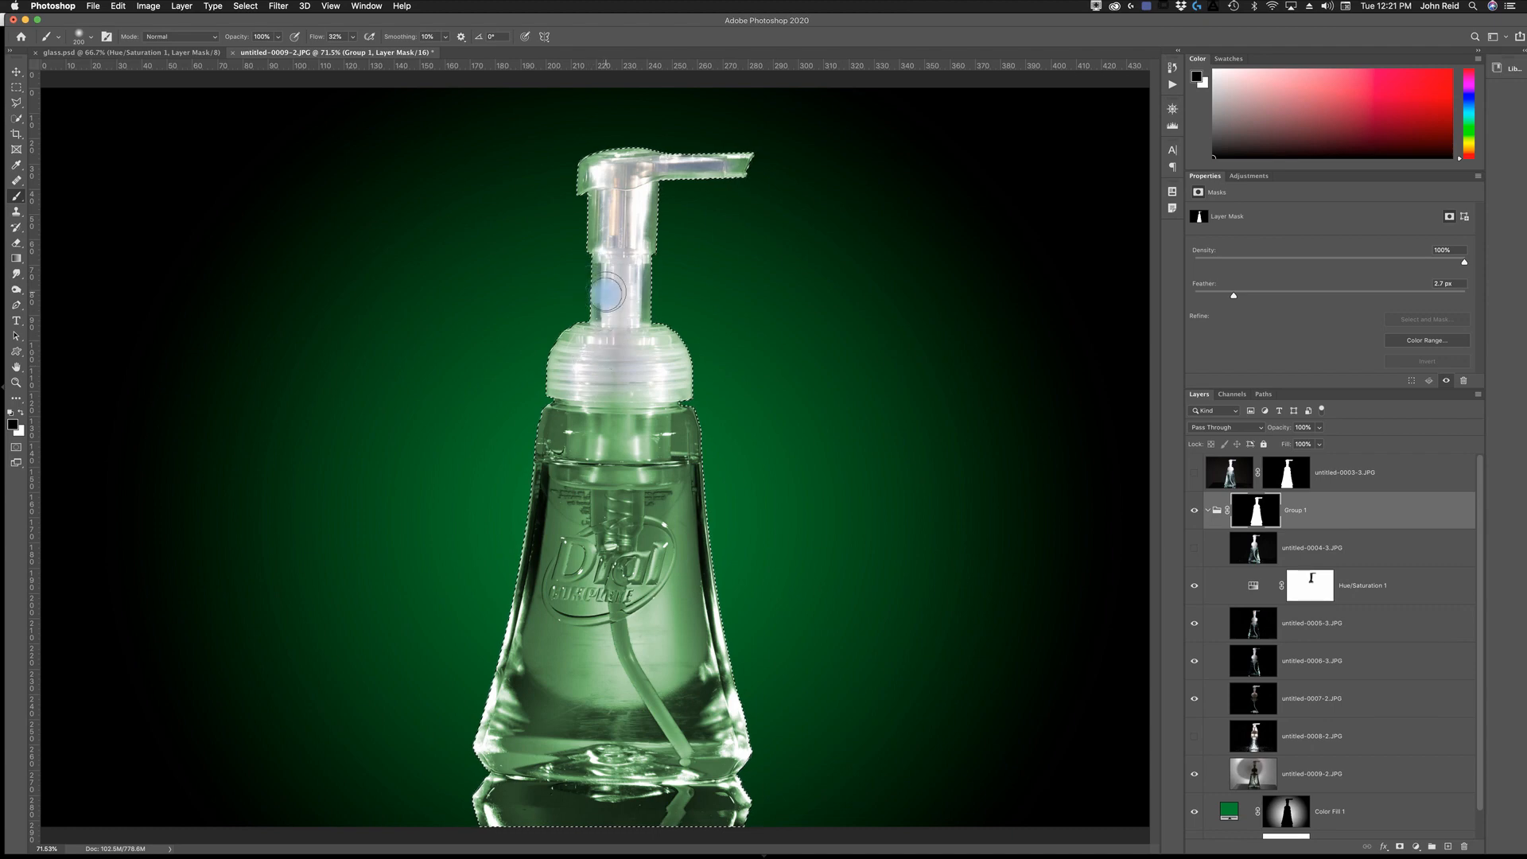
{"action": "left_click", "coordinate": [1312, 586]}
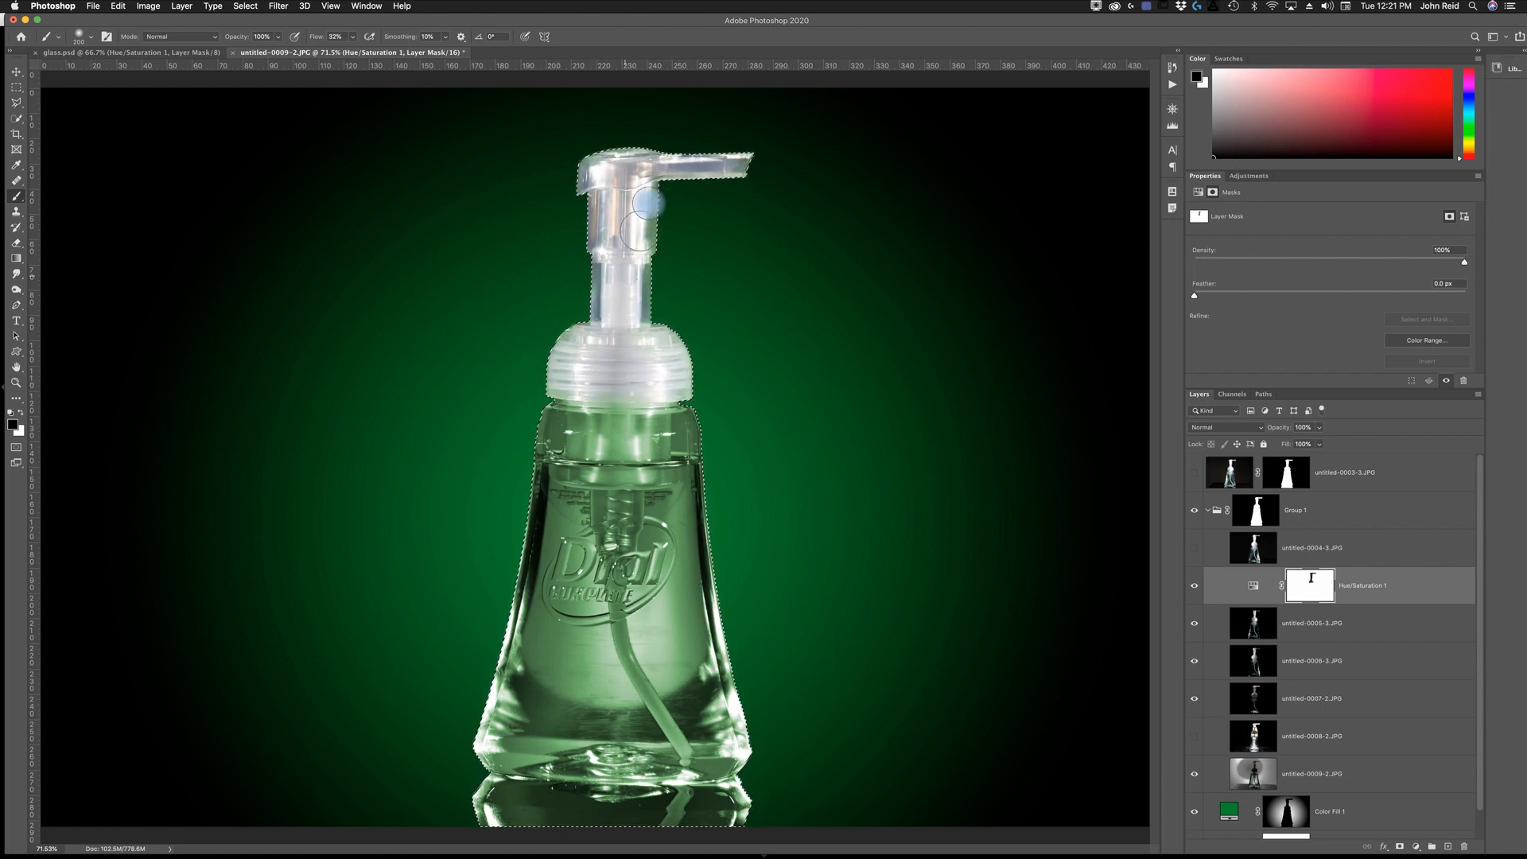
{"action": "mouse_move", "coordinate": [615, 347]}
{"action": "left_mouse_down"}
{"action": "mouse_move", "coordinate": [668, 384]}
{"action": "mouse_move", "coordinate": [686, 231]}
{"action": "left_mouse_up"}
{"action": "left_click_drag", "start_coordinate": [587, 163], "coordinate": [630, 167]}
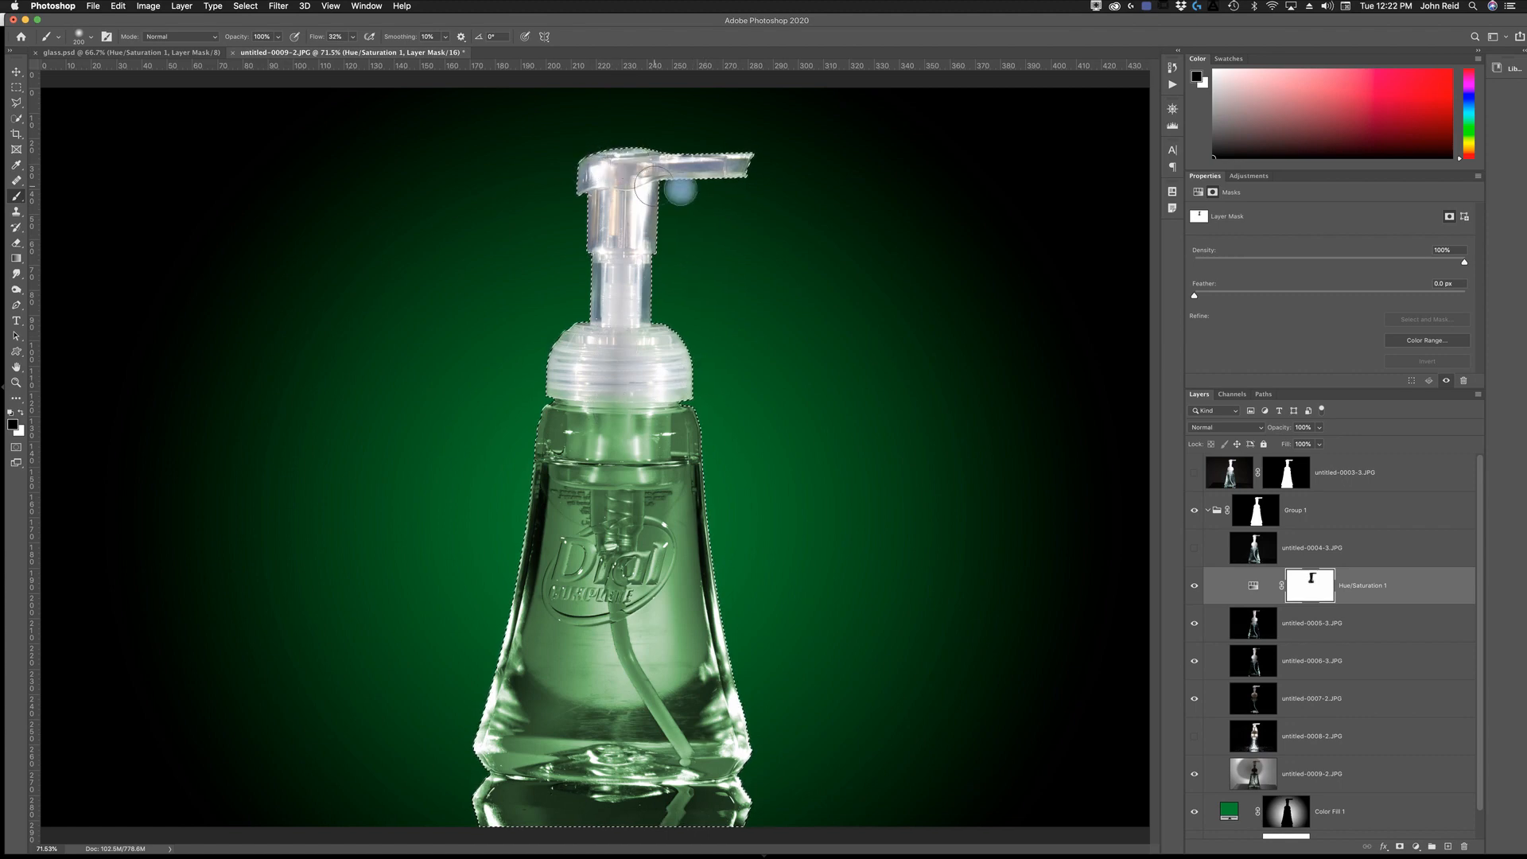
{"action": "mouse_move", "coordinate": [731, 163]}
{"action": "left_mouse_down"}
{"action": "mouse_move", "coordinate": [539, 228]}
{"action": "mouse_move", "coordinate": [607, 323]}
{"action": "left_mouse_up"}
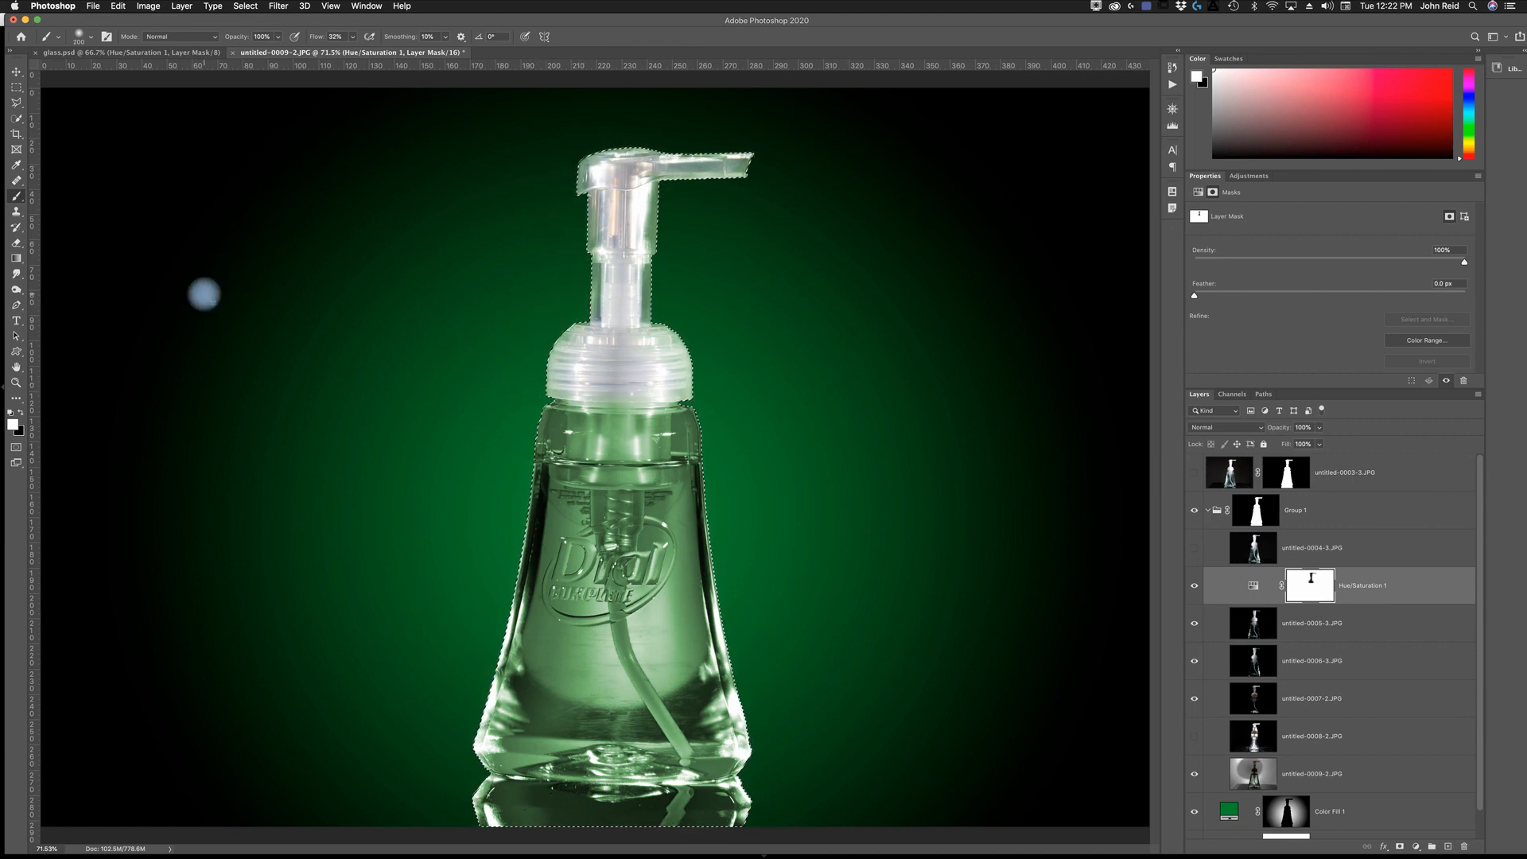
- Paint white on the Hue/Saturation mask along both sides of the pump collar to restore some green, and clear the selection
{"action": "key", "text": "super+d"}
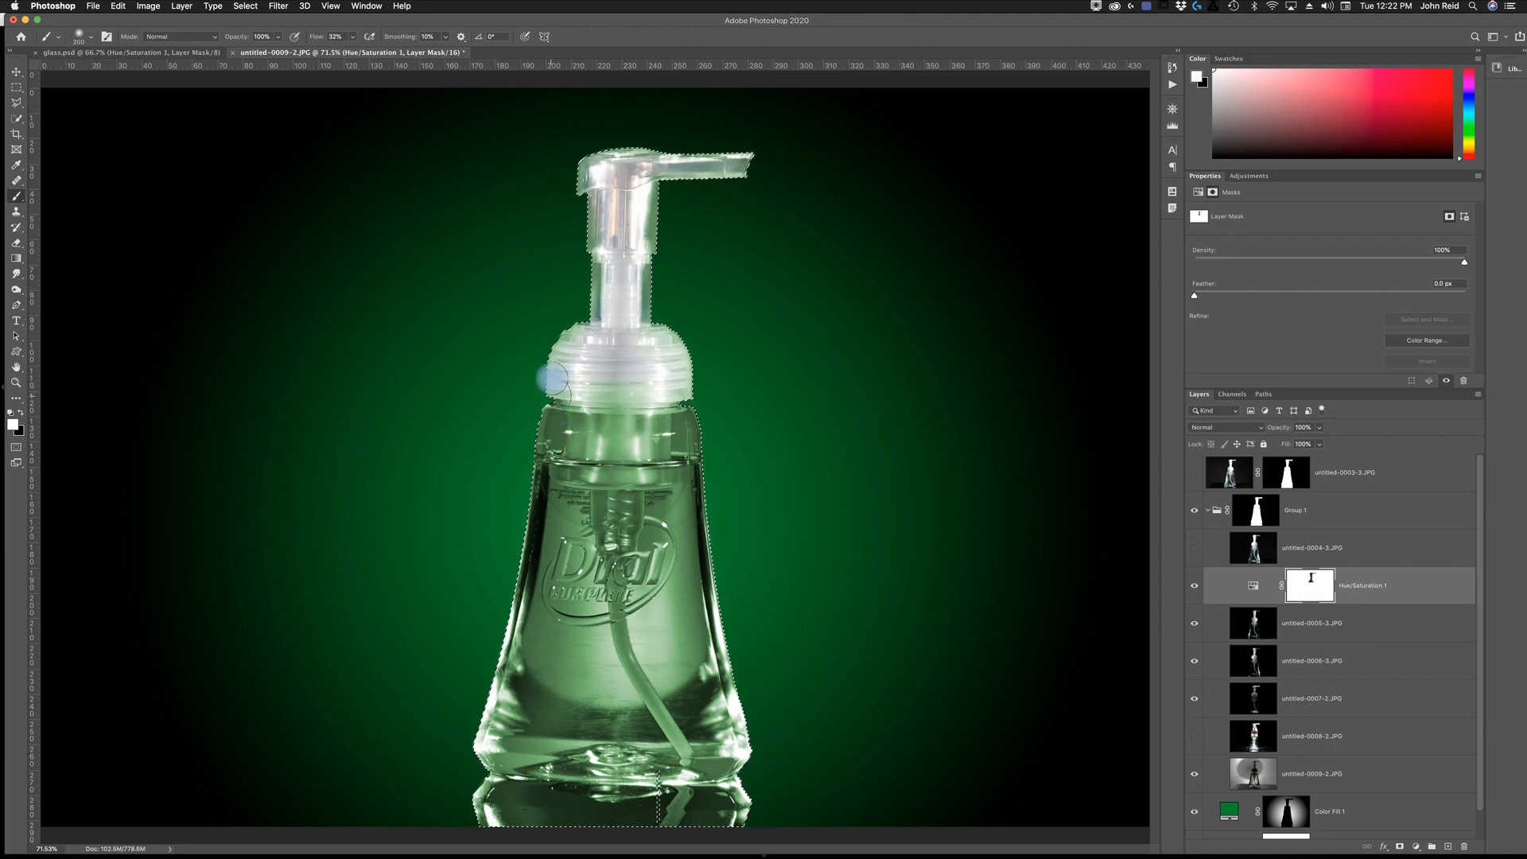
{"action": "left_click_drag", "start_coordinate": [545, 382], "coordinate": [544, 357]}
{"action": "mouse_move", "coordinate": [667, 334]}
{"action": "left_mouse_down"}
{"action": "mouse_move", "coordinate": [703, 340]}
{"action": "mouse_move", "coordinate": [687, 327]}
{"action": "mouse_move", "coordinate": [696, 391]}
{"action": "mouse_move", "coordinate": [696, 382]}
{"action": "left_mouse_up"}
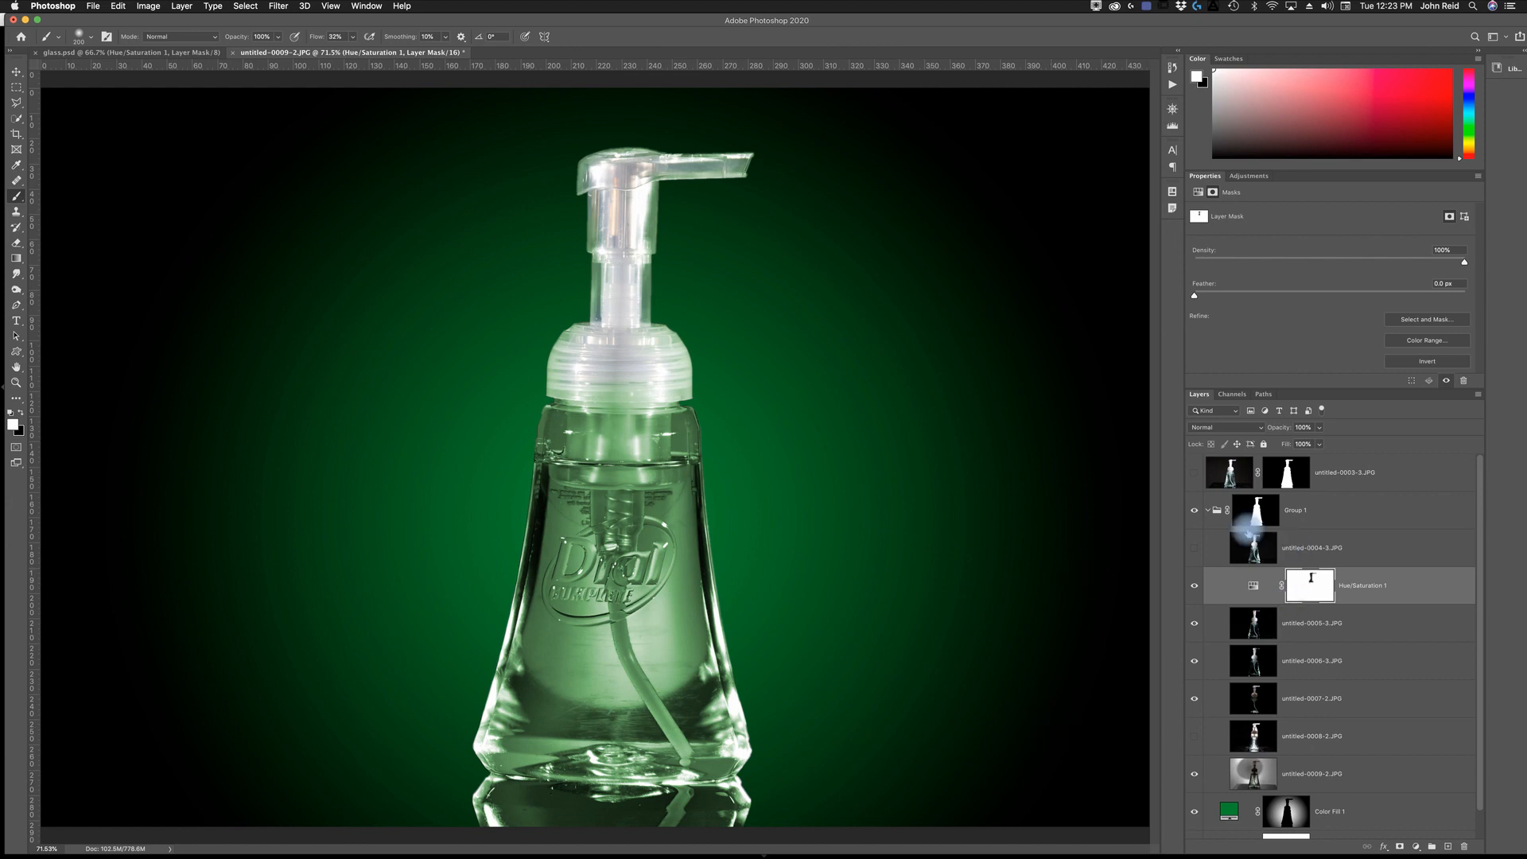
- Collapse Group 1 and rename it Bottle
{"action": "left_click", "coordinate": [1330, 527]}
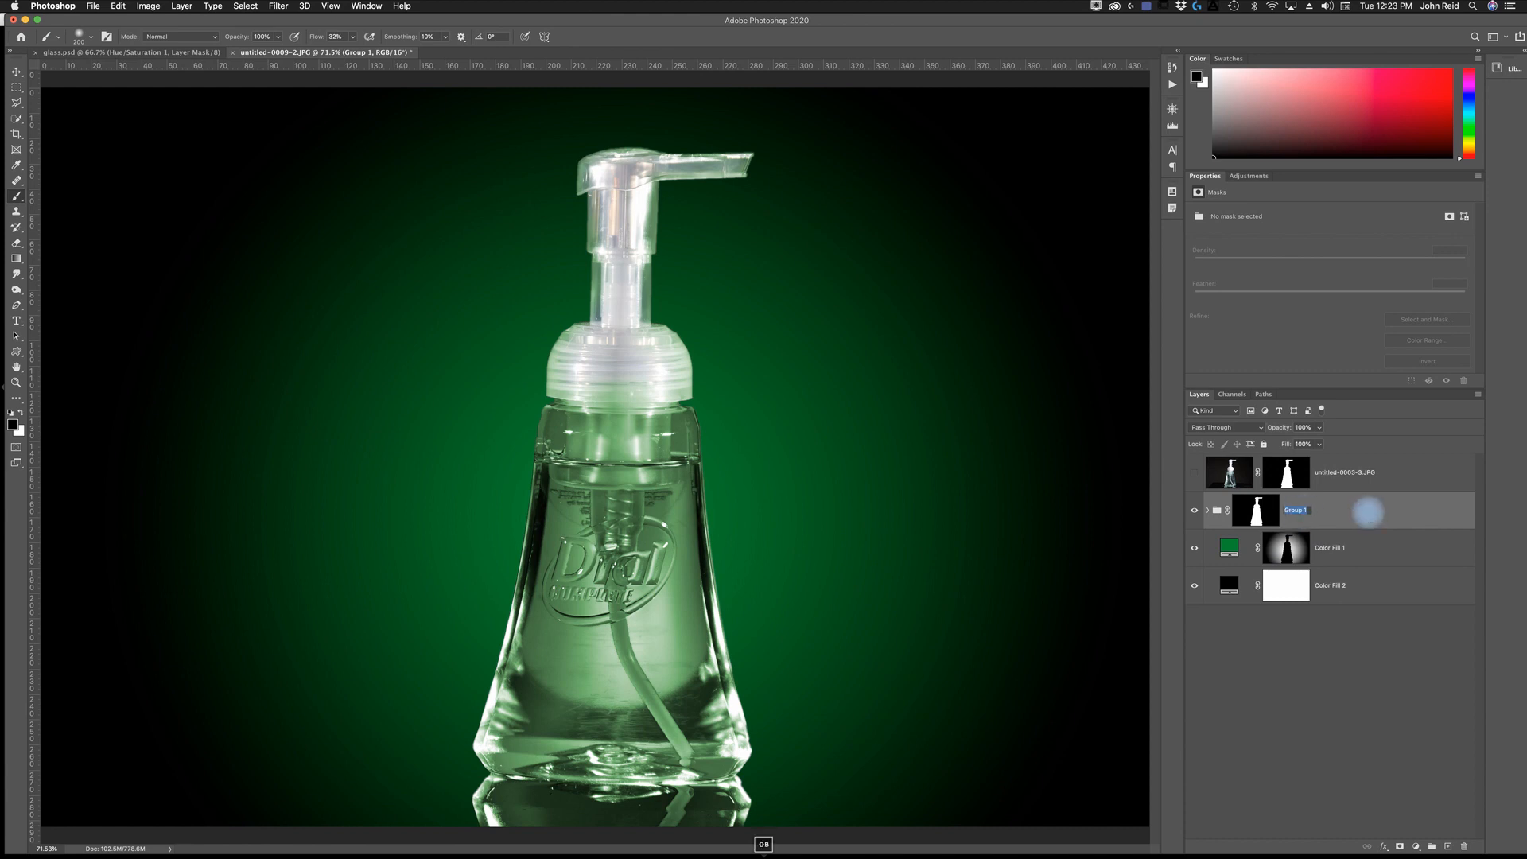
{"action": "type", "text": "Bottle"}
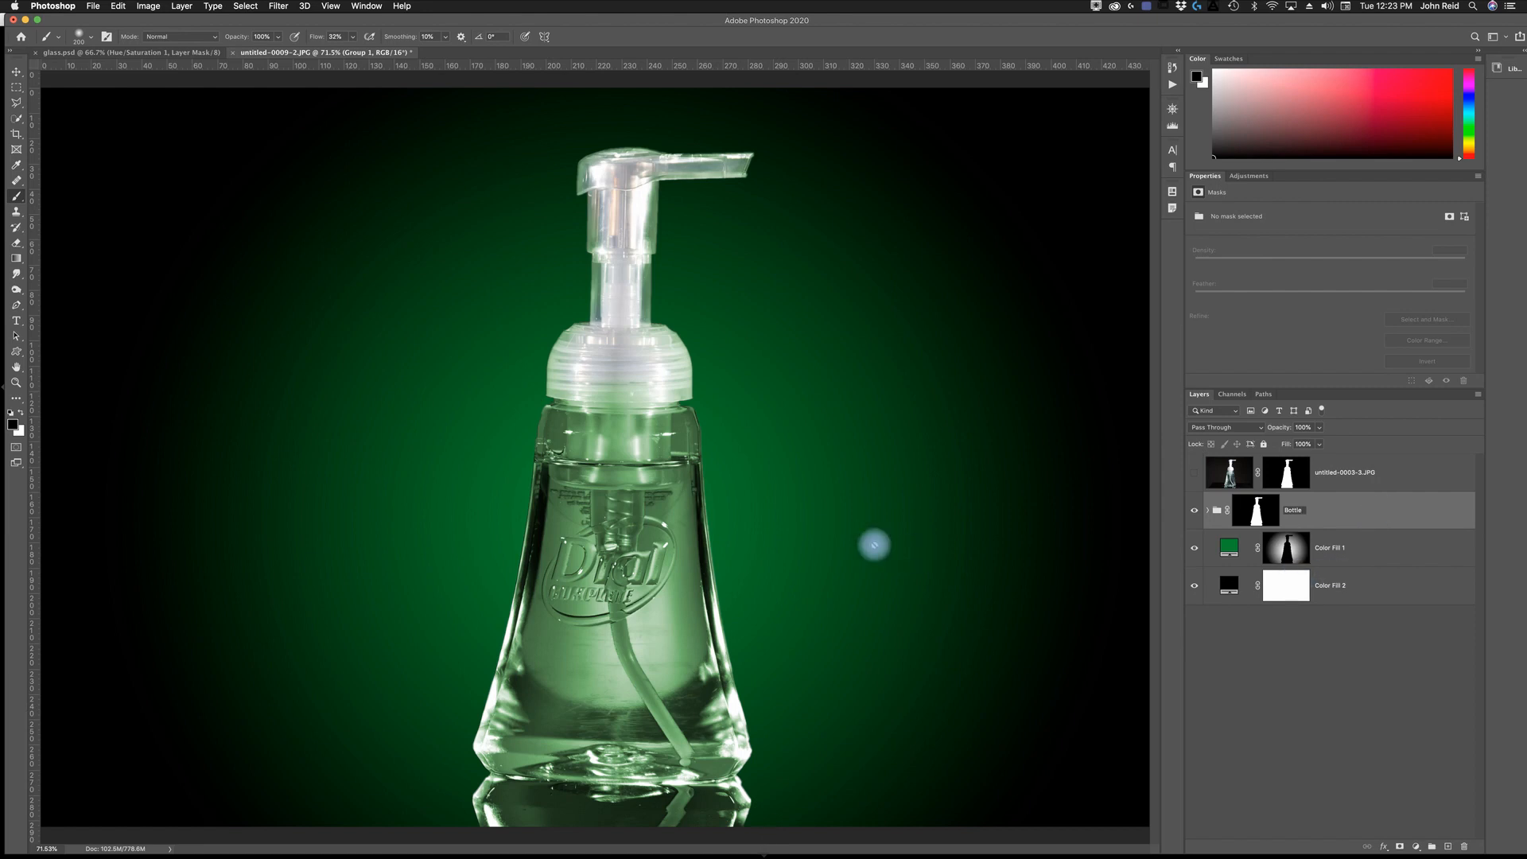
{"action": "left_click", "coordinate": [1308, 590]}
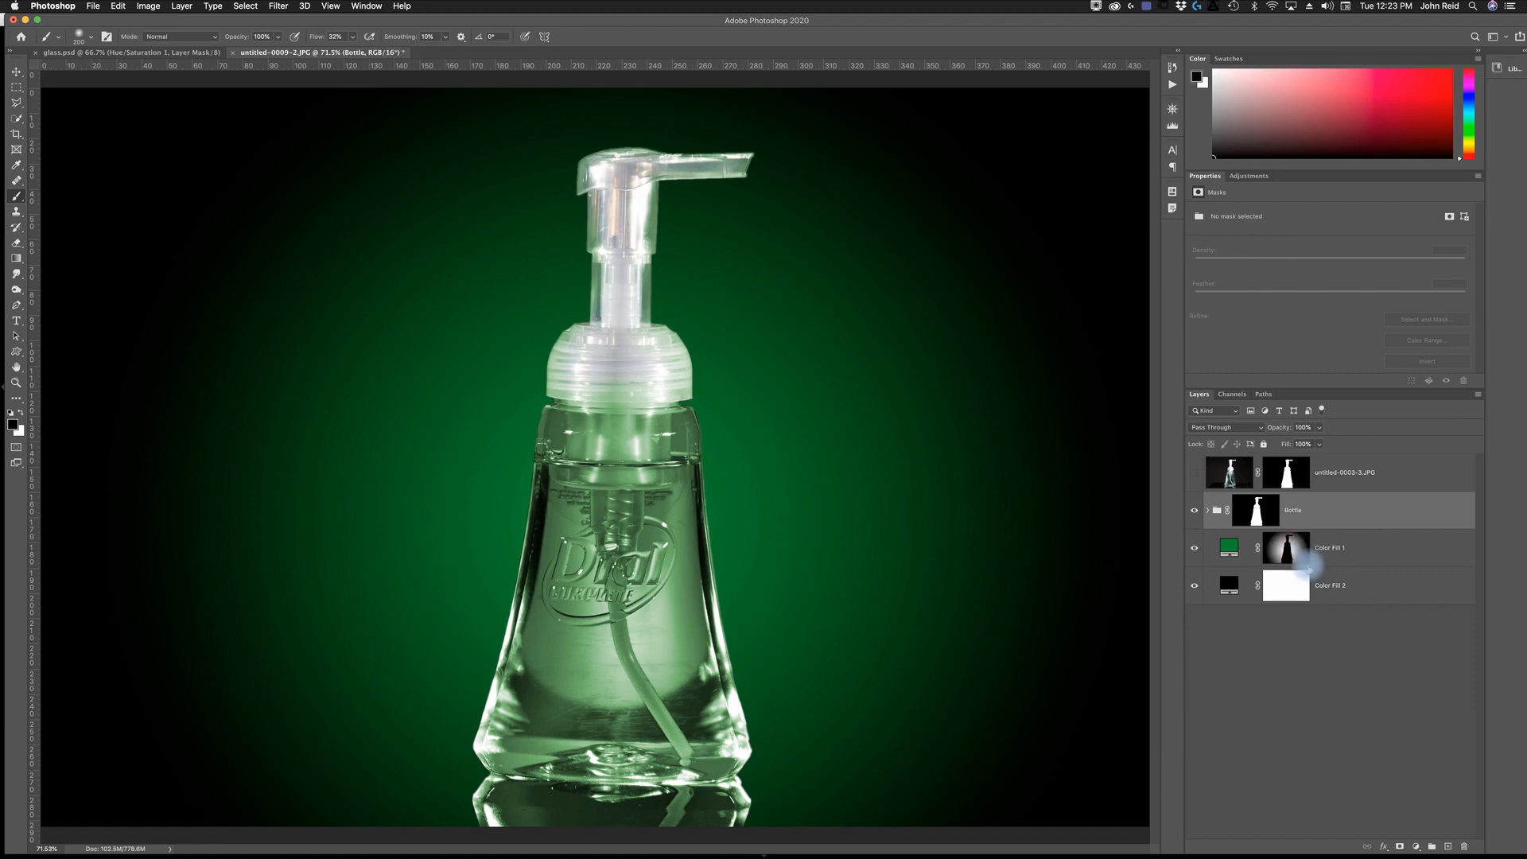
- Select the green Color Fill 1 layer and look through the image commands
{"action": "left_click", "coordinate": [1378, 548]}
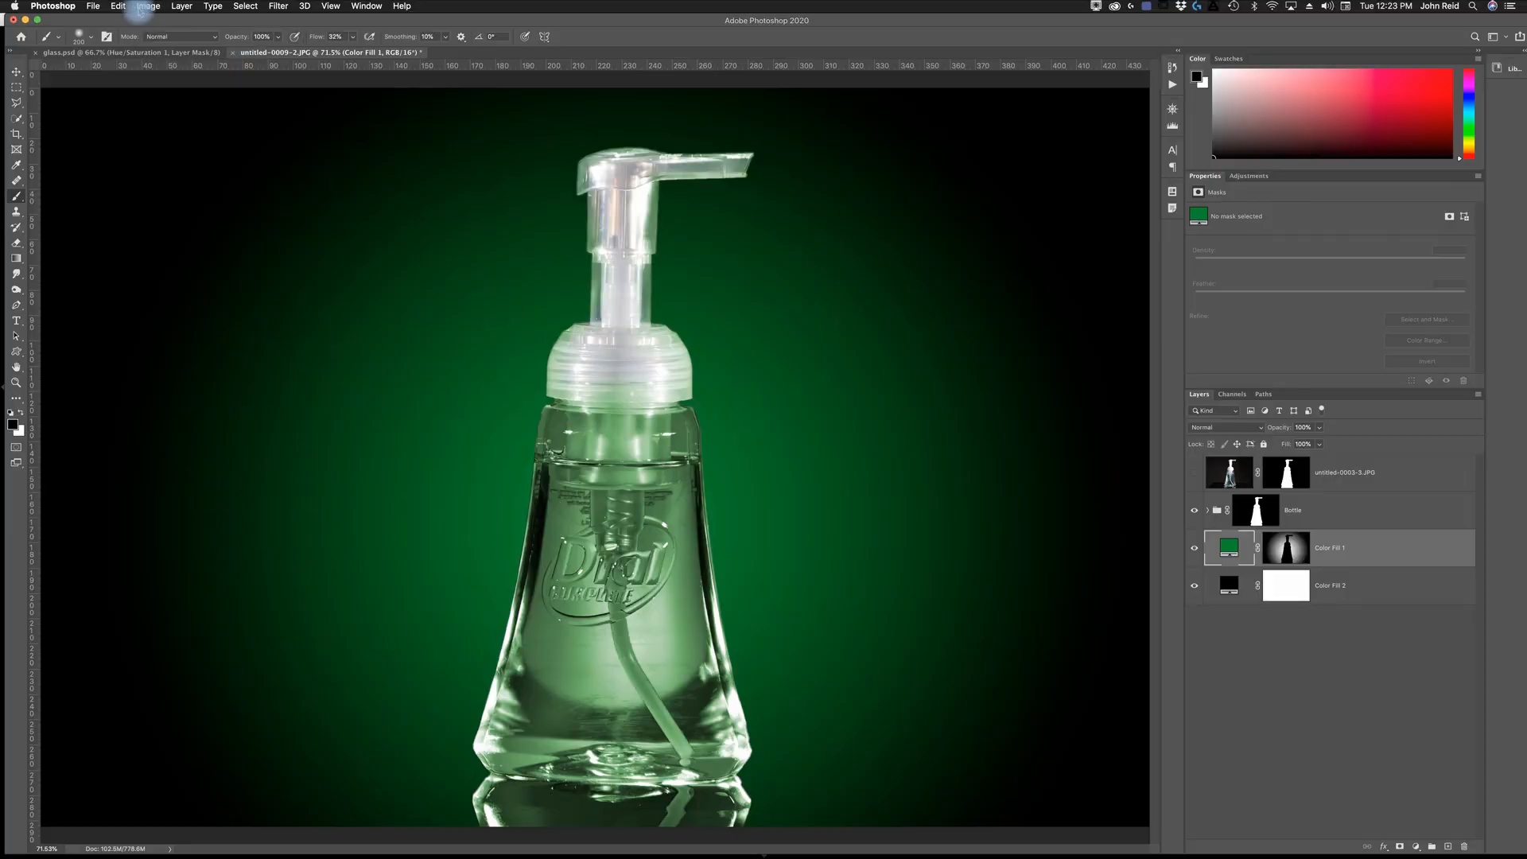
{"action": "left_click", "coordinate": [147, 6]}
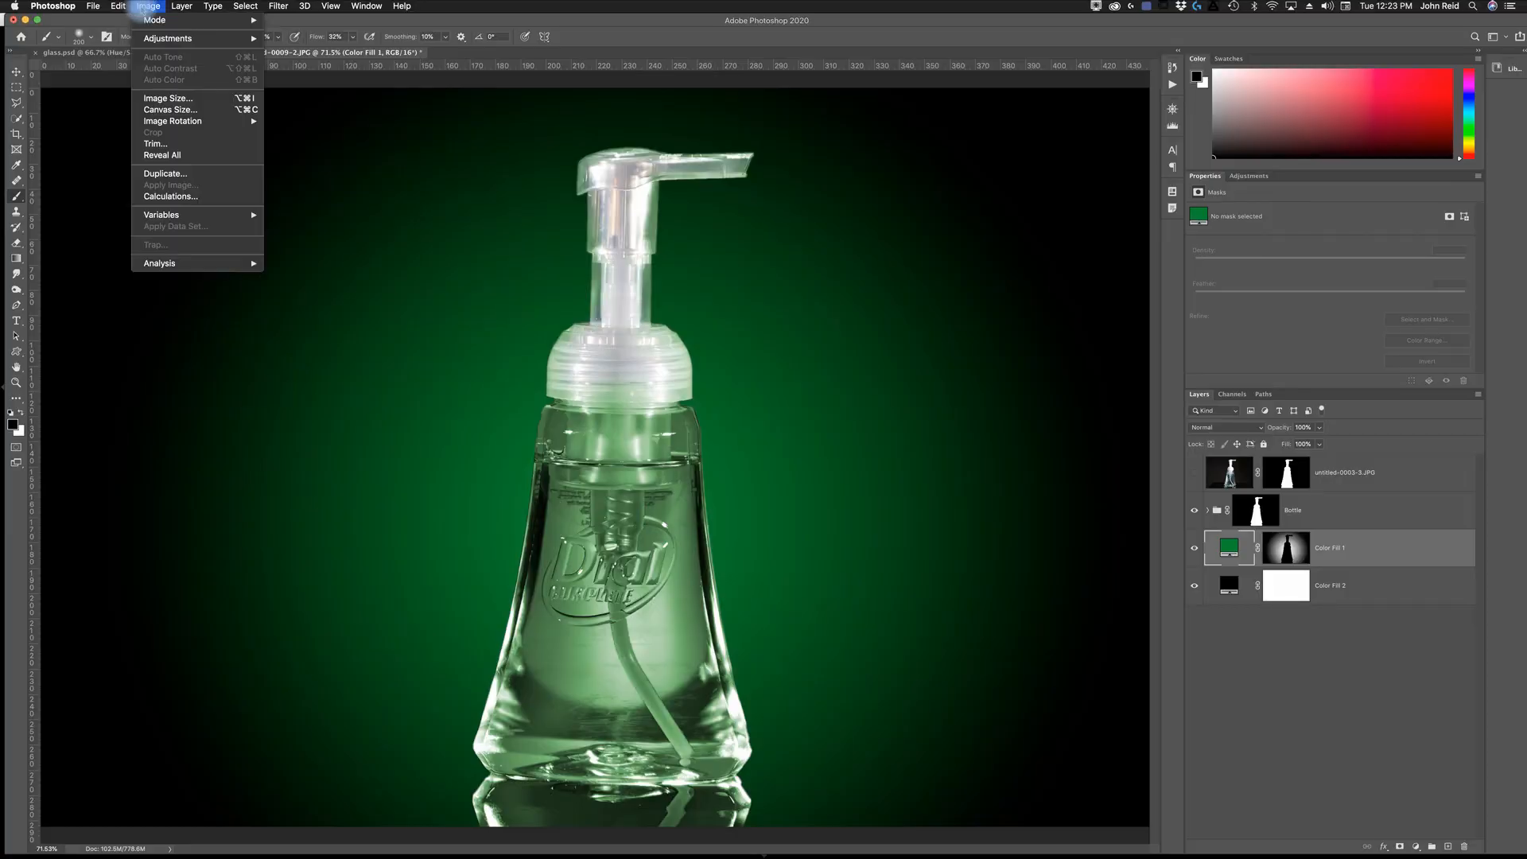